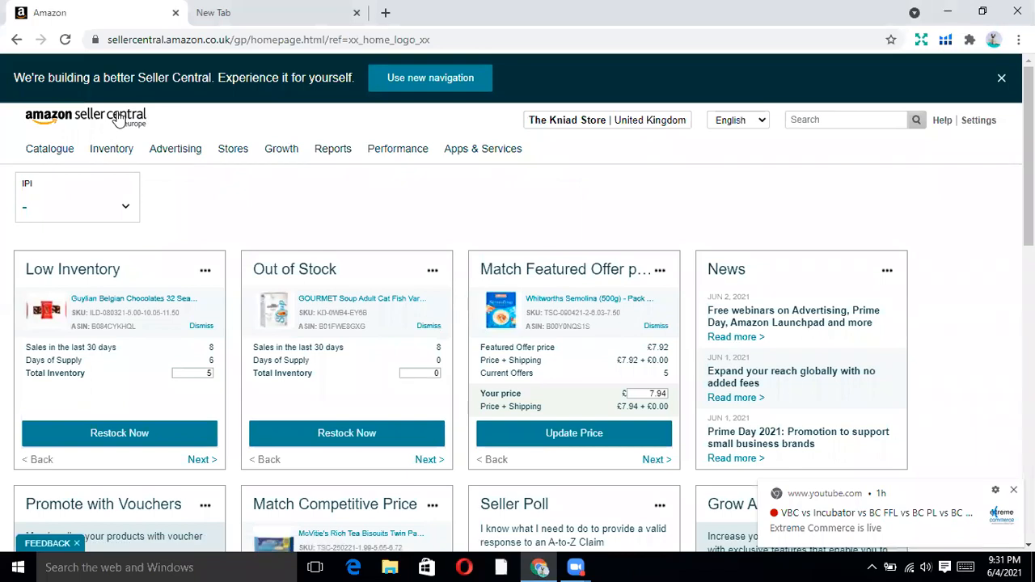
Open the Early Reviewer Program page in a separate browser tab and switch to it.
mouse_move(171, 154)
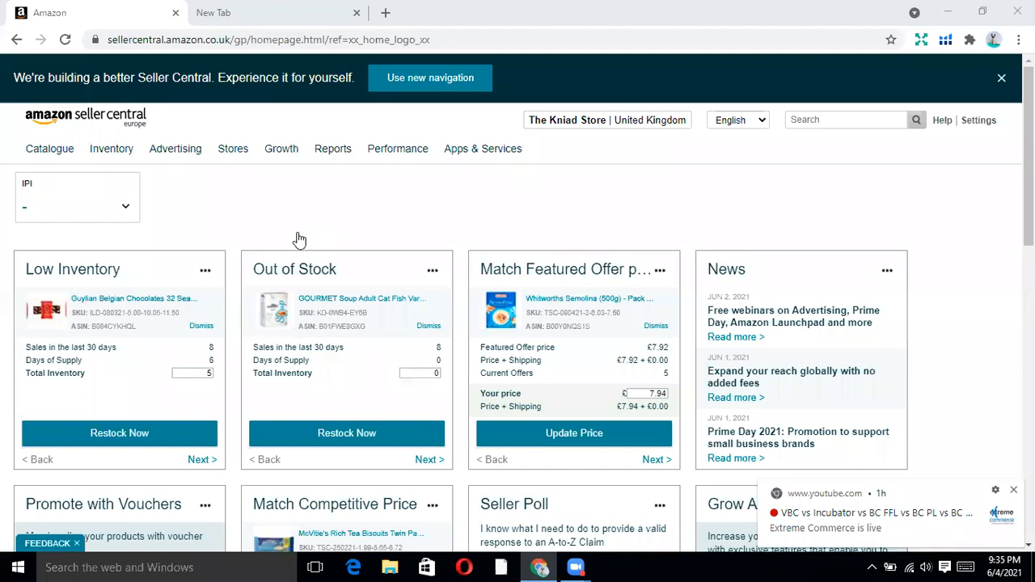
mouse_move(176, 153)
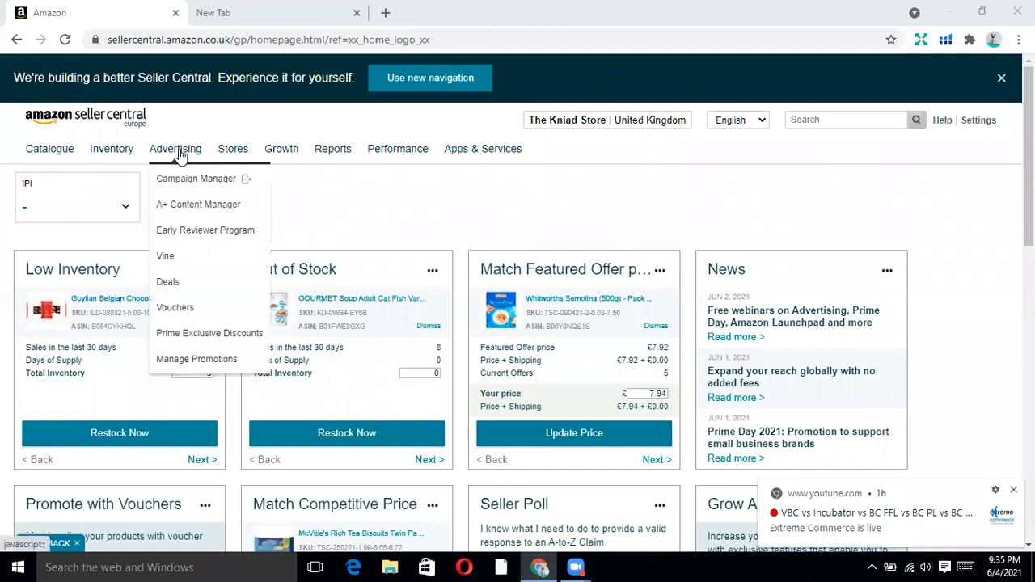
right_click(192, 232)
click(242, 235)
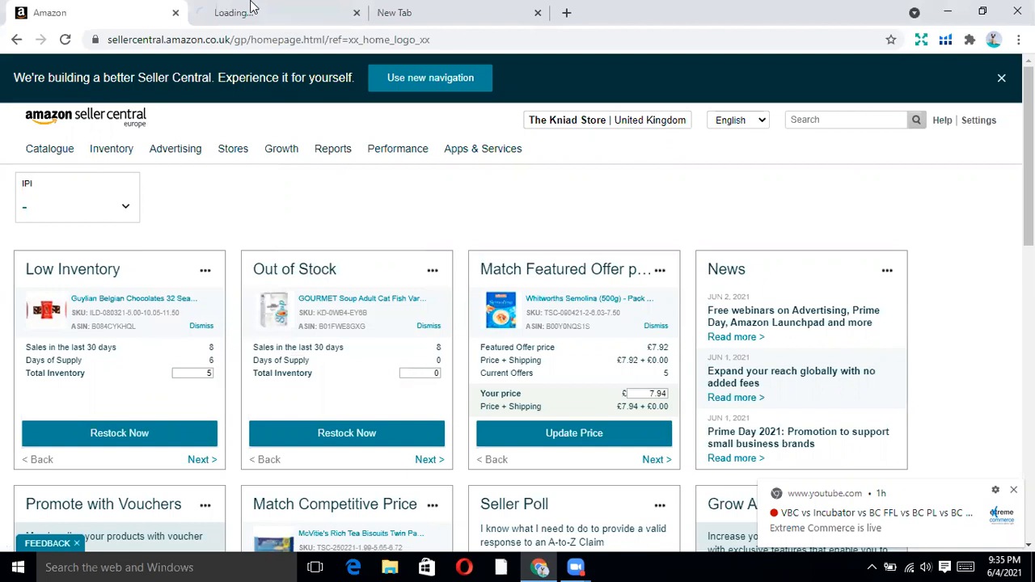
click(267, 12)
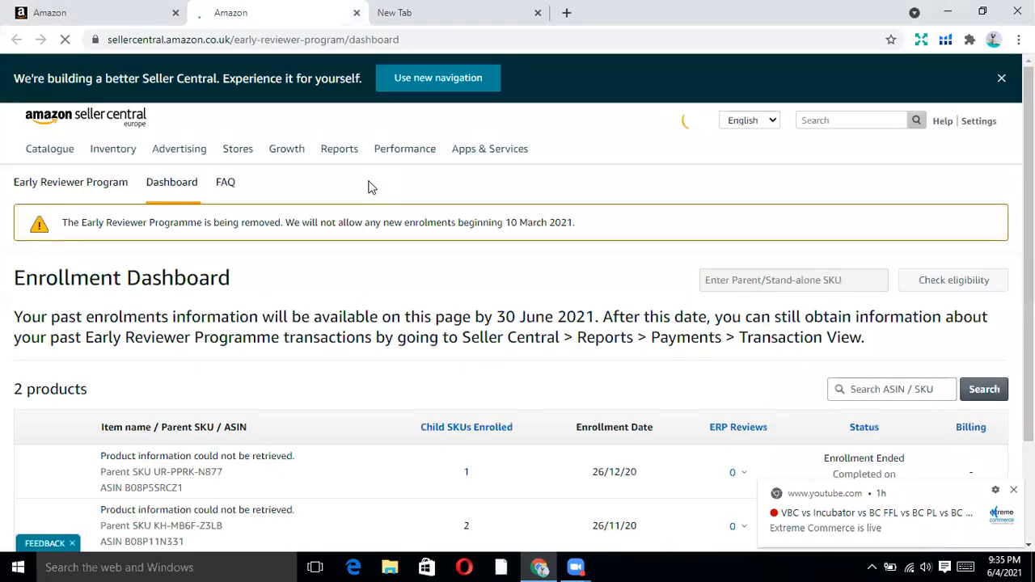
Examine the Early Reviewer Program's Enrollment Dashboard, including its notice, the SKU and ASIN search fields and the enrolled products.
scroll(257, 321, down, 2)
scroll(289, 286, up, 1)
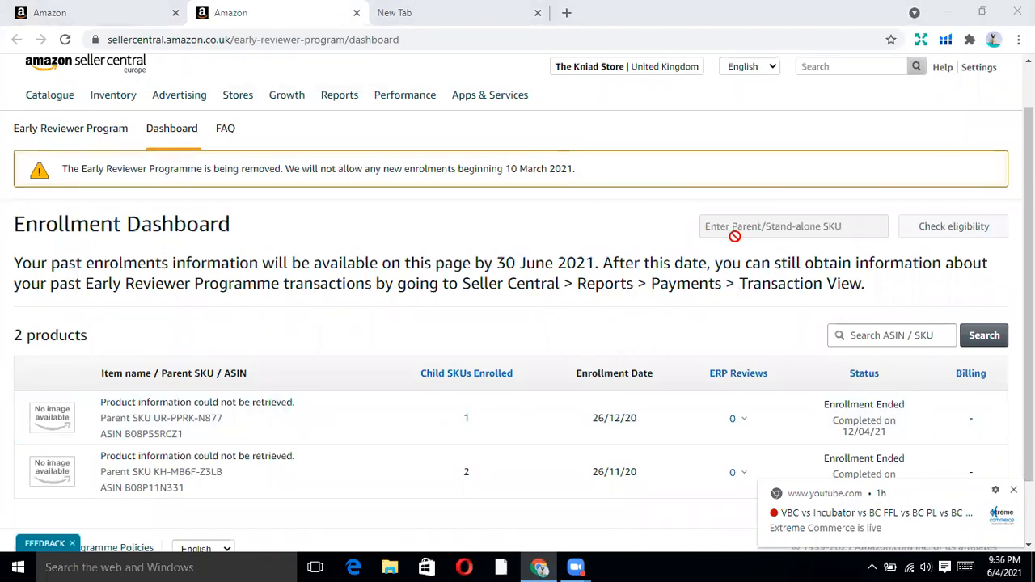
scroll(568, 326, down, 1)
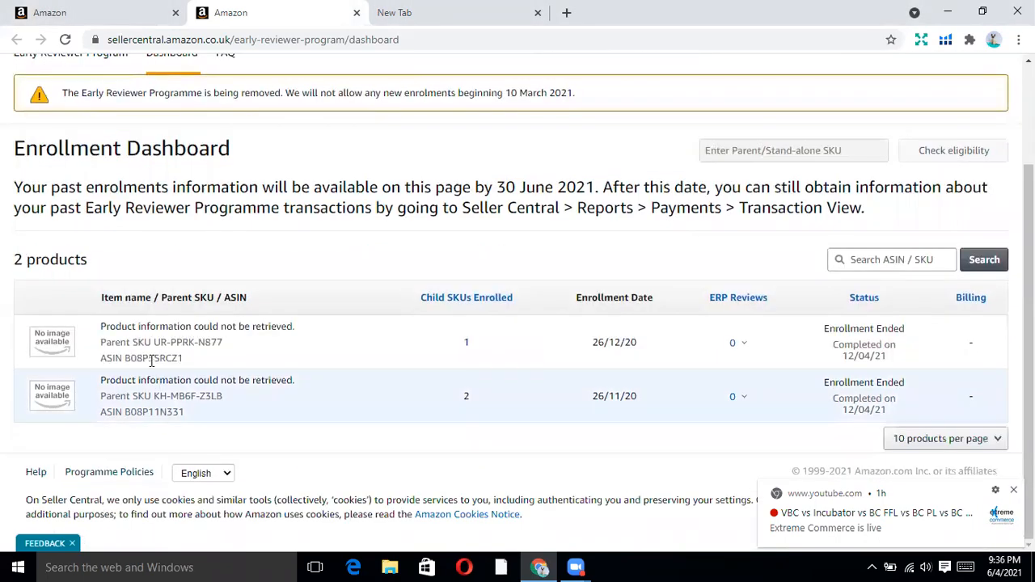
click(880, 260)
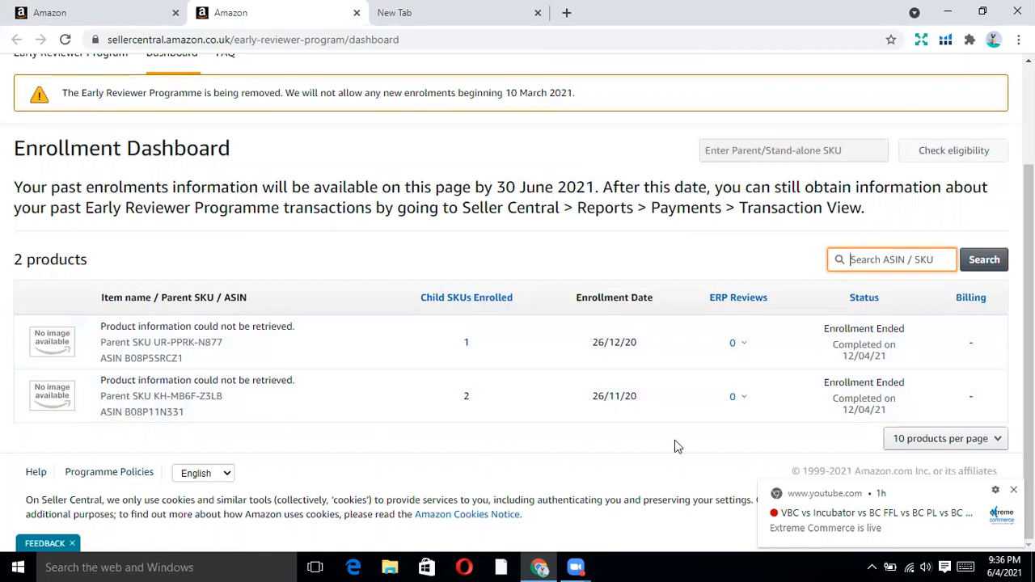
scroll(709, 434, up, 1)
scroll(340, 362, down, 1)
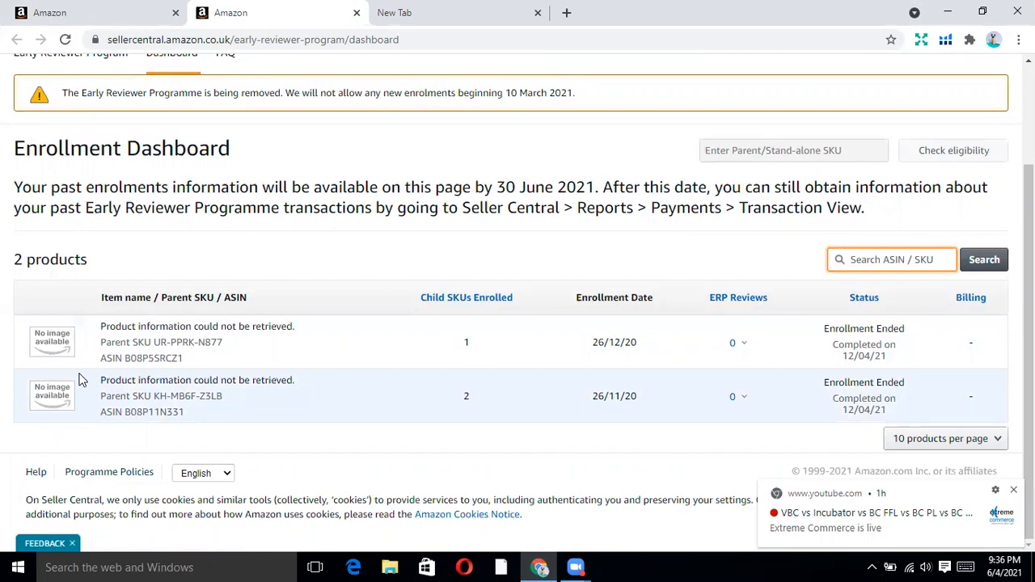
scroll(160, 311, up, 2)
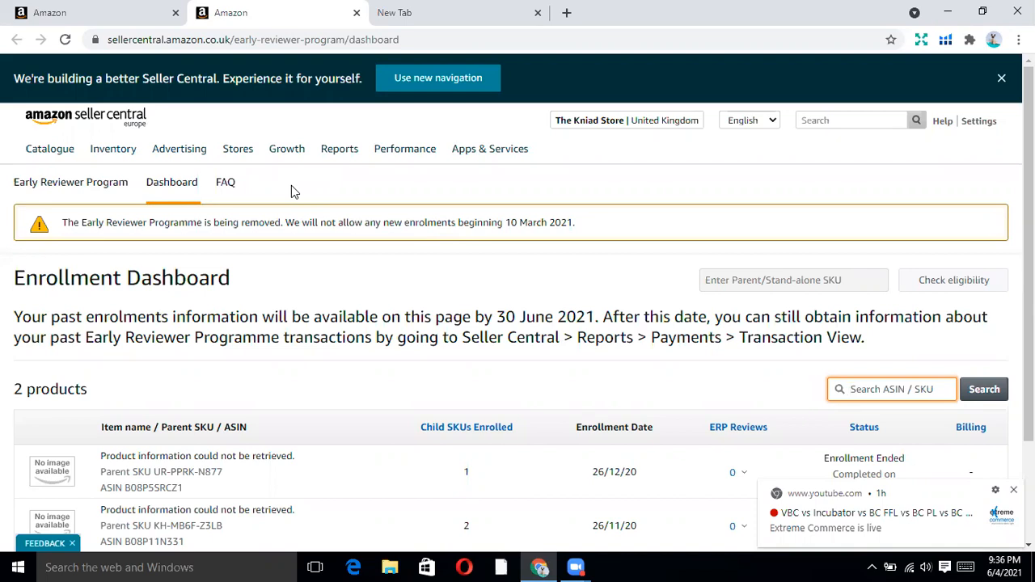
Open the Guylian Belgian Chocolates product page from the Low Inventory card and copy its web address.
mouse_move(186, 155)
click(89, 8)
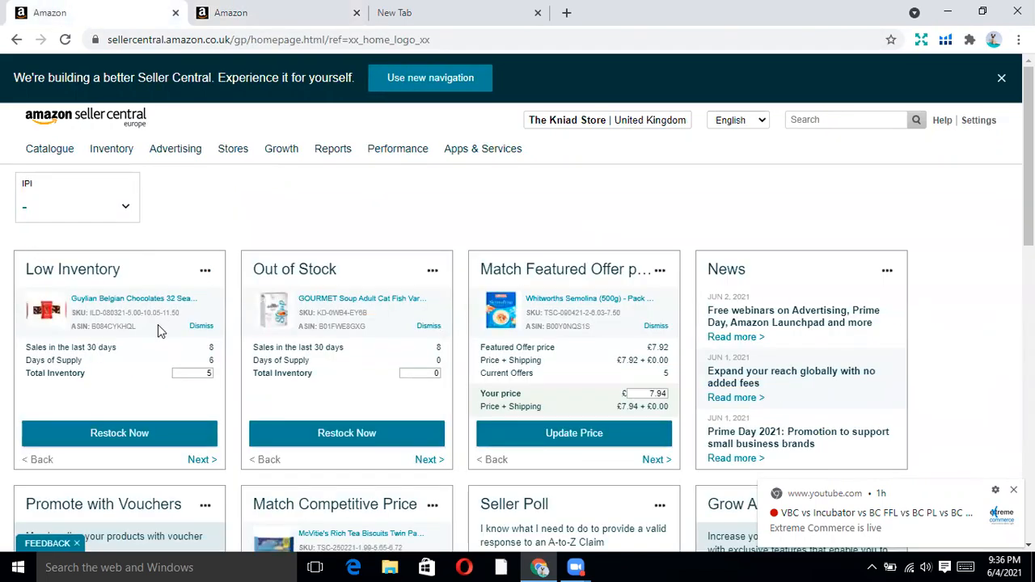
click(123, 305)
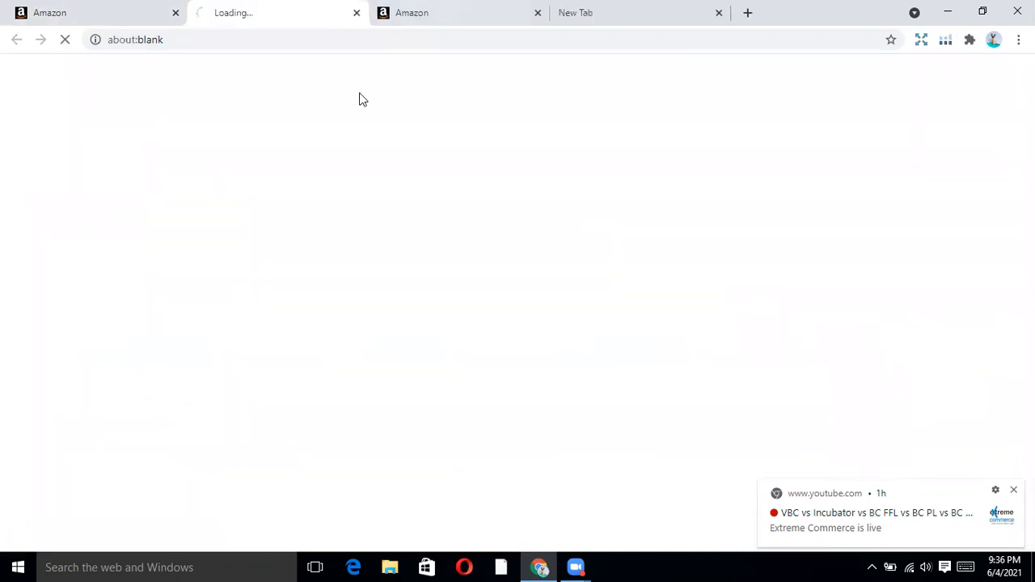
double_click(323, 39)
right_click(340, 40)
click(387, 97)
Return to the Early Reviewer Program dashboard and try to enter a parent or stand-alone SKU for the eligibility check.
click(408, 12)
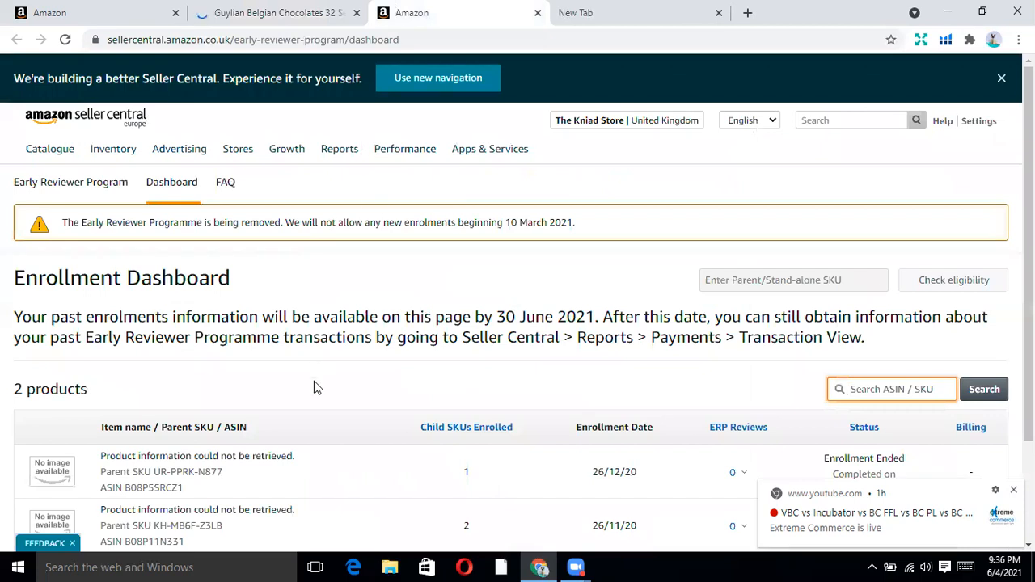
scroll(316, 385, down, 2)
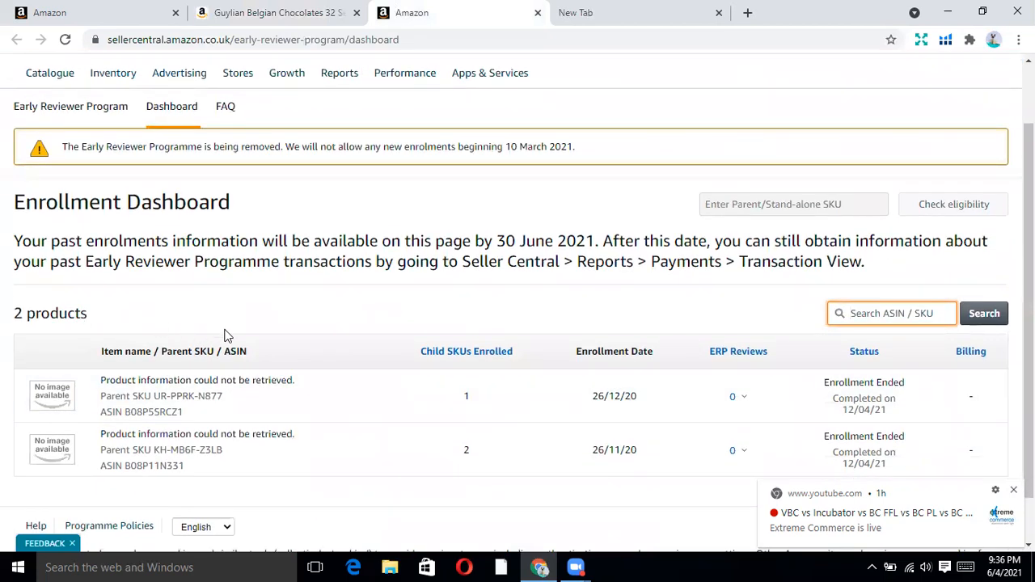
click(773, 203)
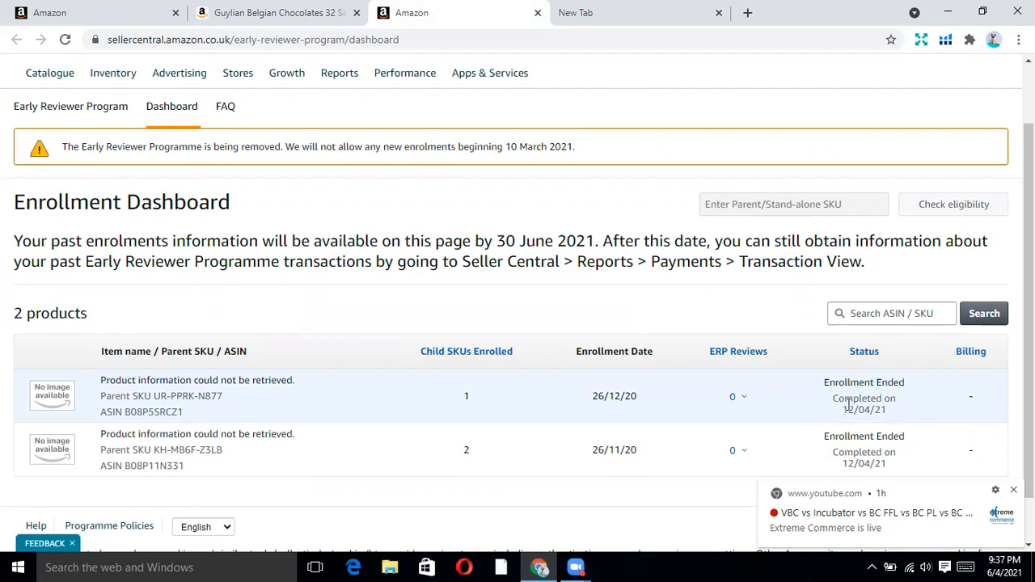
mouse_move(465, 350)
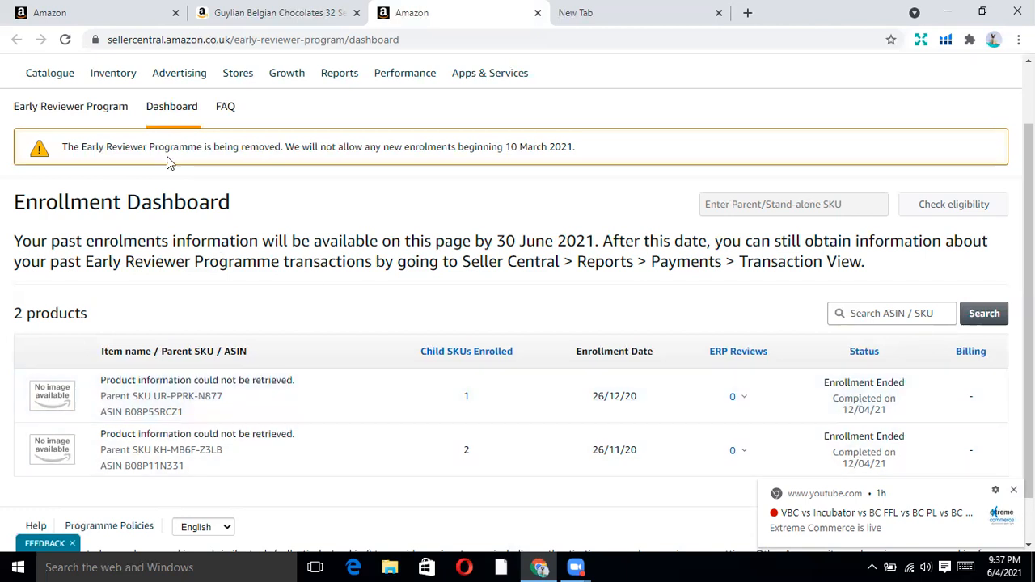
Go to the Deals page of the advertising section and start creating a new deal.
mouse_move(180, 73)
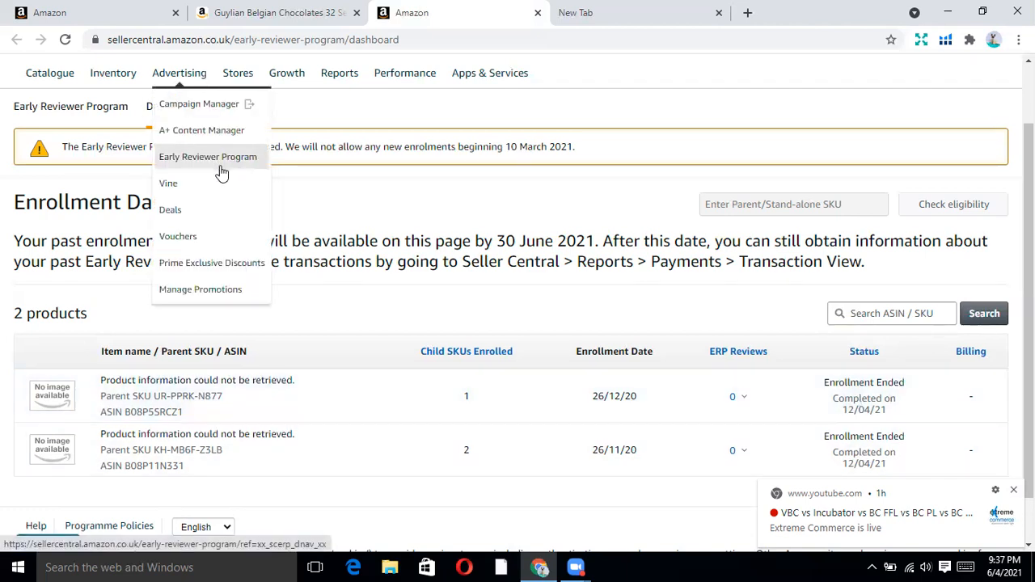
click(212, 216)
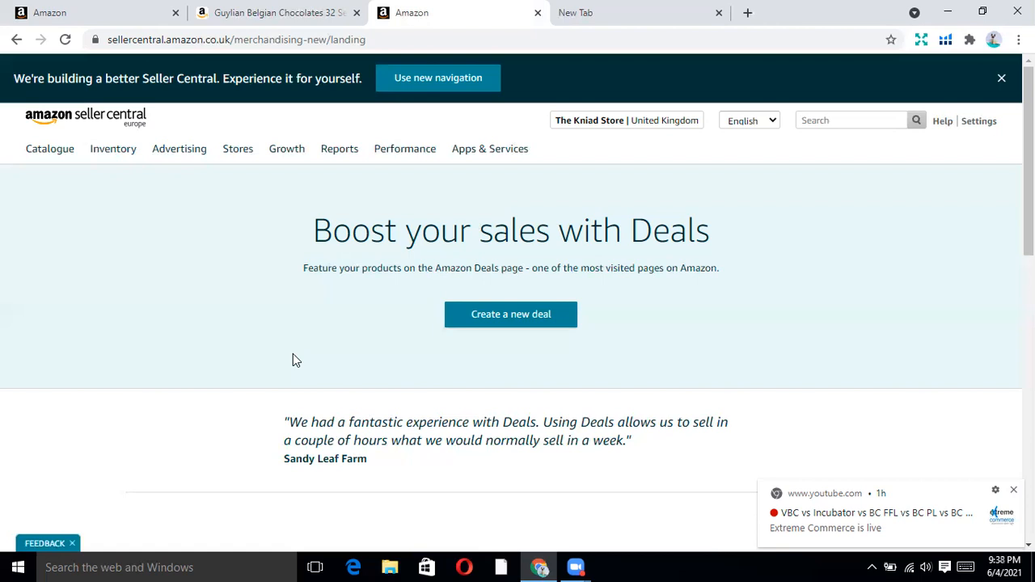
click(510, 320)
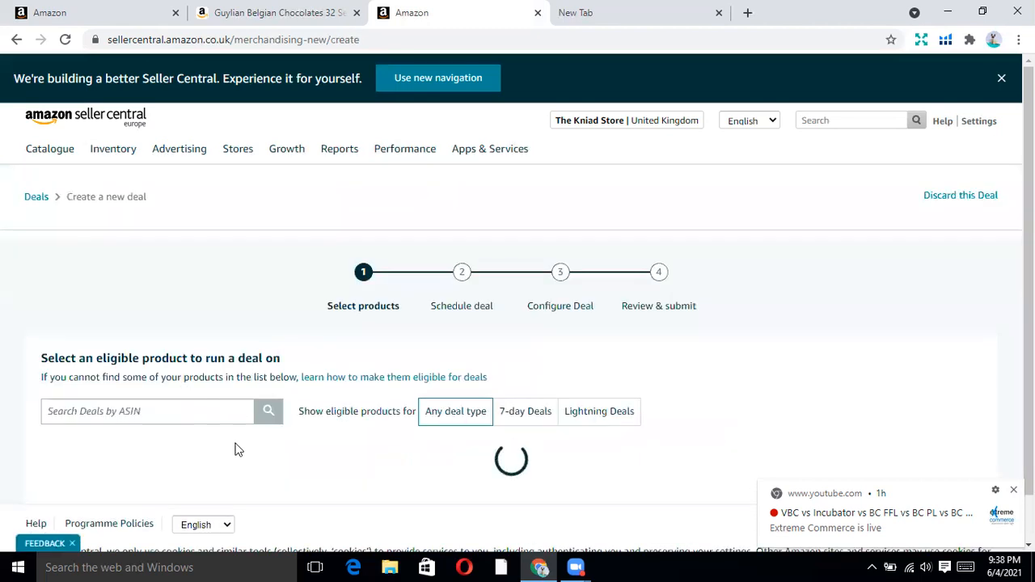
Review the products eligible for deals, comparing their 7-day and Lightning Deal types, dates, prices, discounts, fees and the ASIN search.
scroll(138, 369, down, 1)
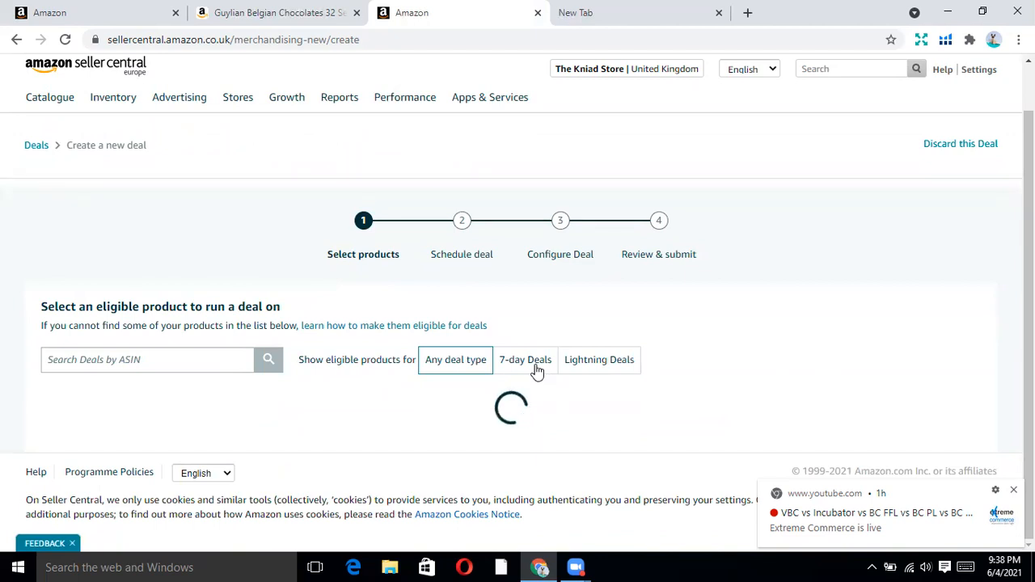
scroll(158, 407, down, 1)
scroll(157, 406, down, 2)
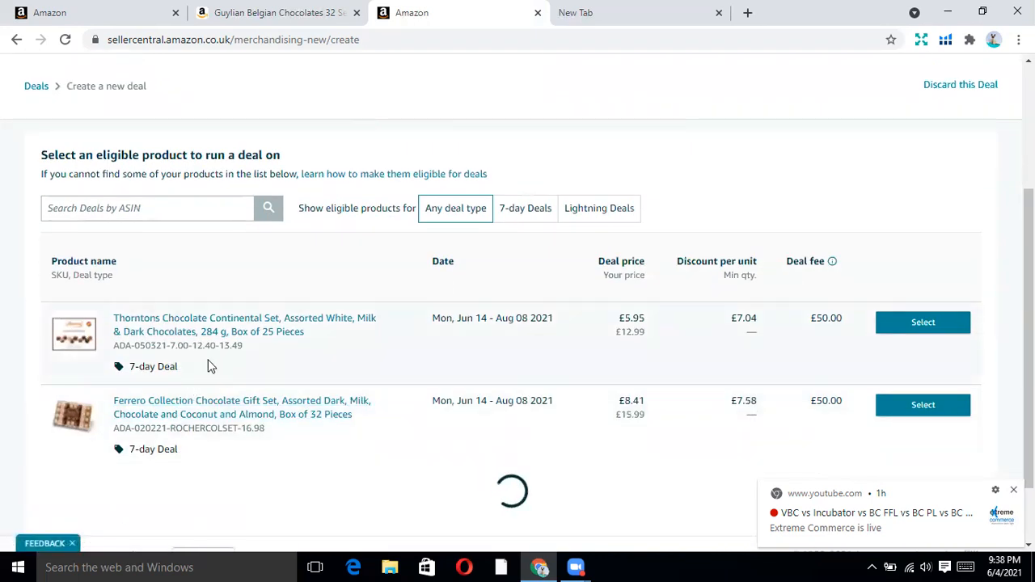
scroll(207, 366, down, 5)
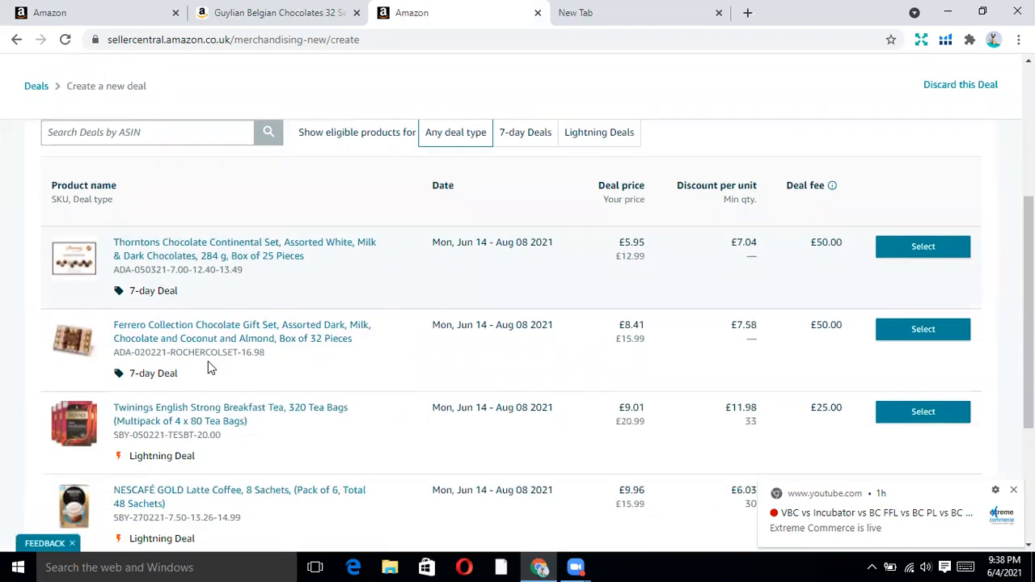
scroll(212, 372, up, 1)
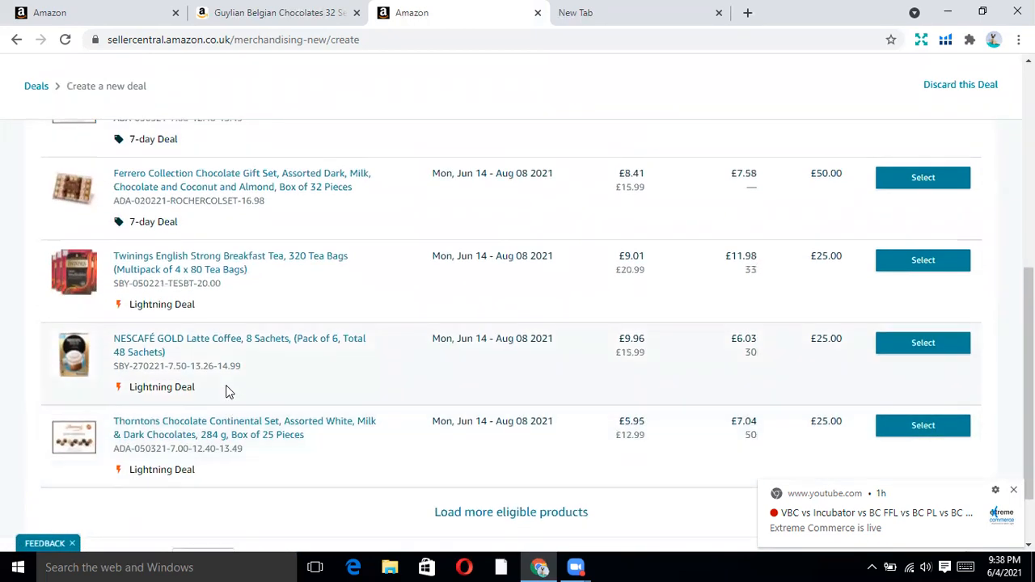
scroll(226, 391, up, 2)
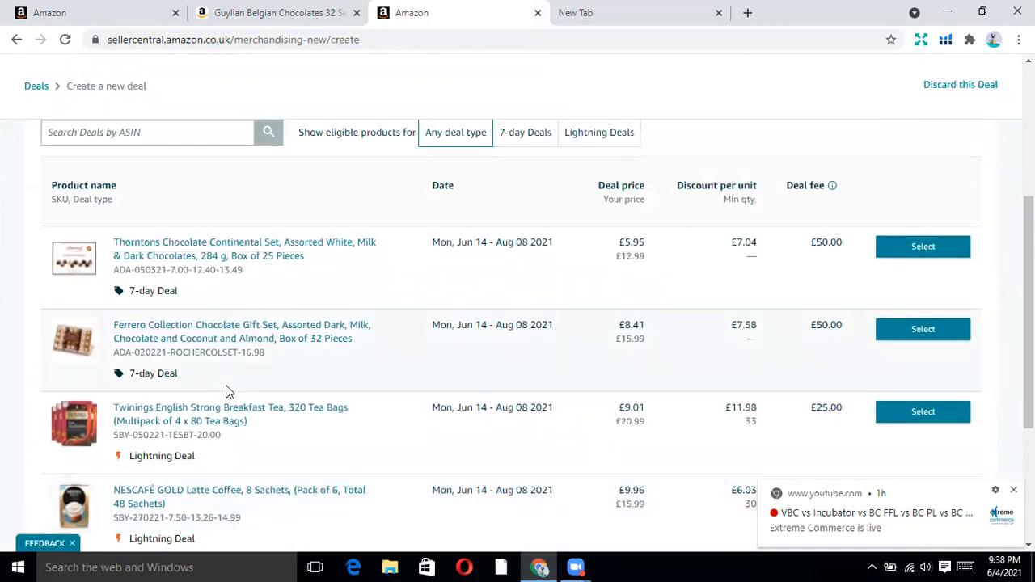
scroll(227, 391, up, 1)
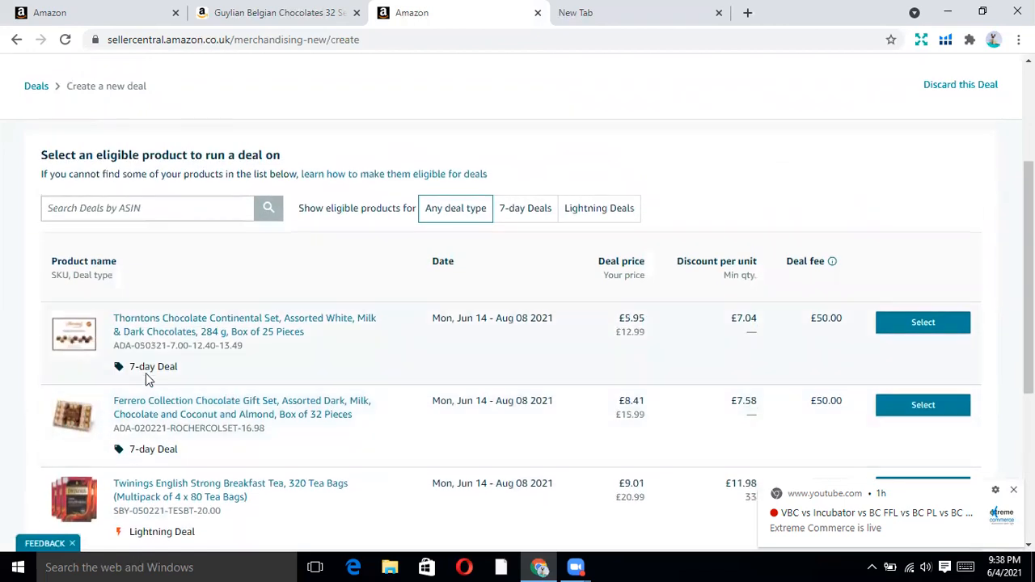
scroll(175, 388, down, 3)
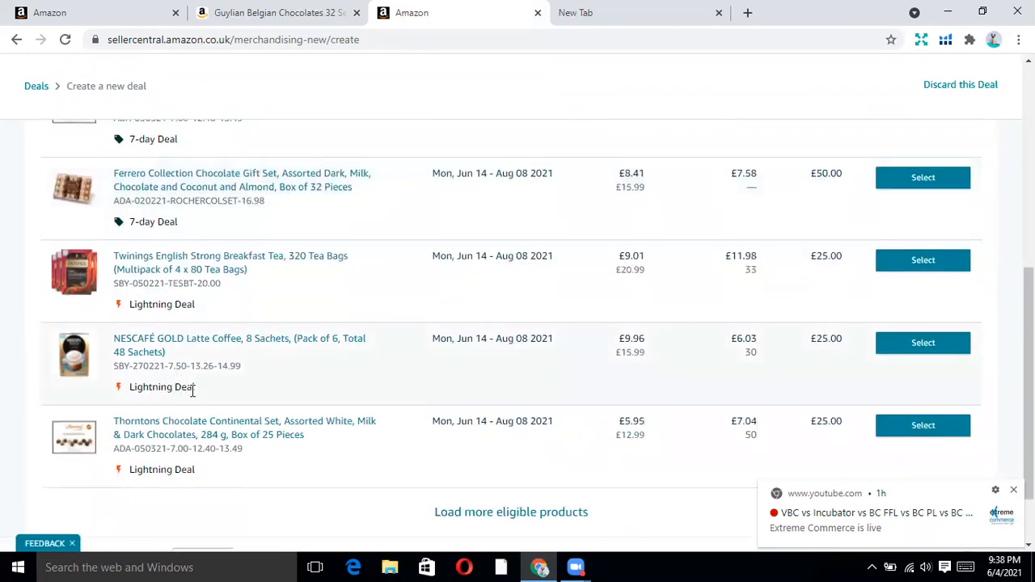
scroll(192, 389, up, 3)
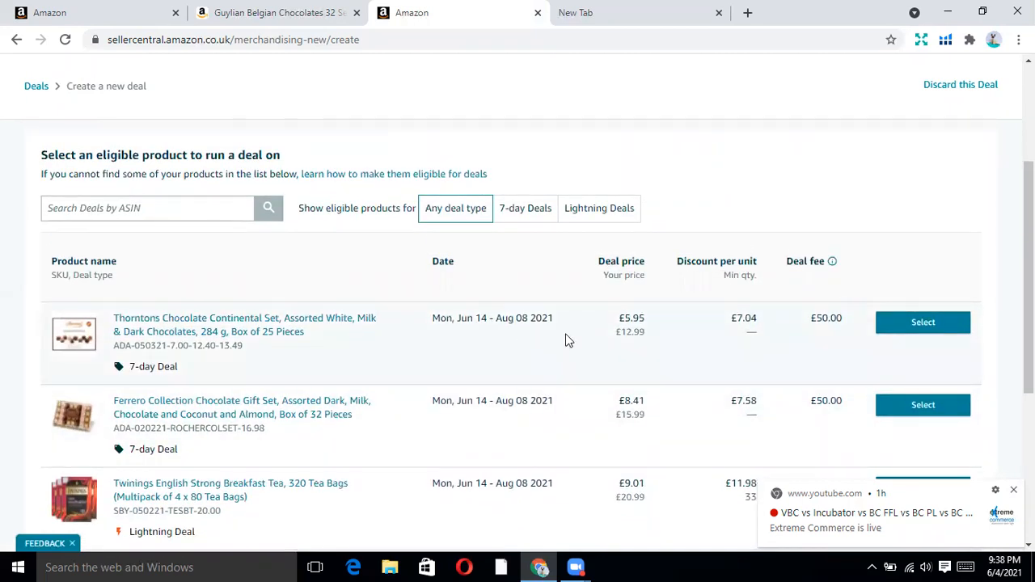
click(125, 207)
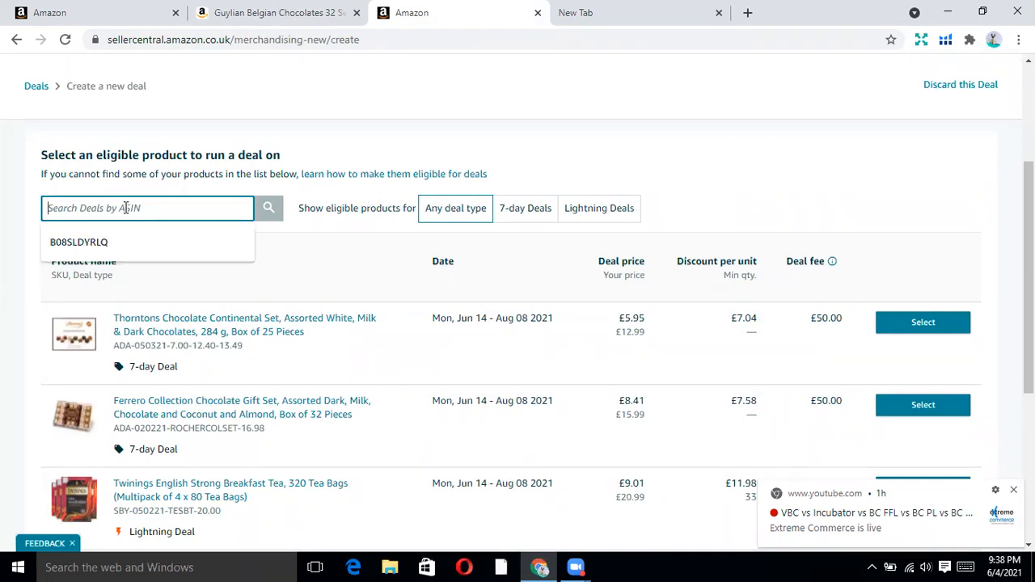
scroll(121, 208, up, 3)
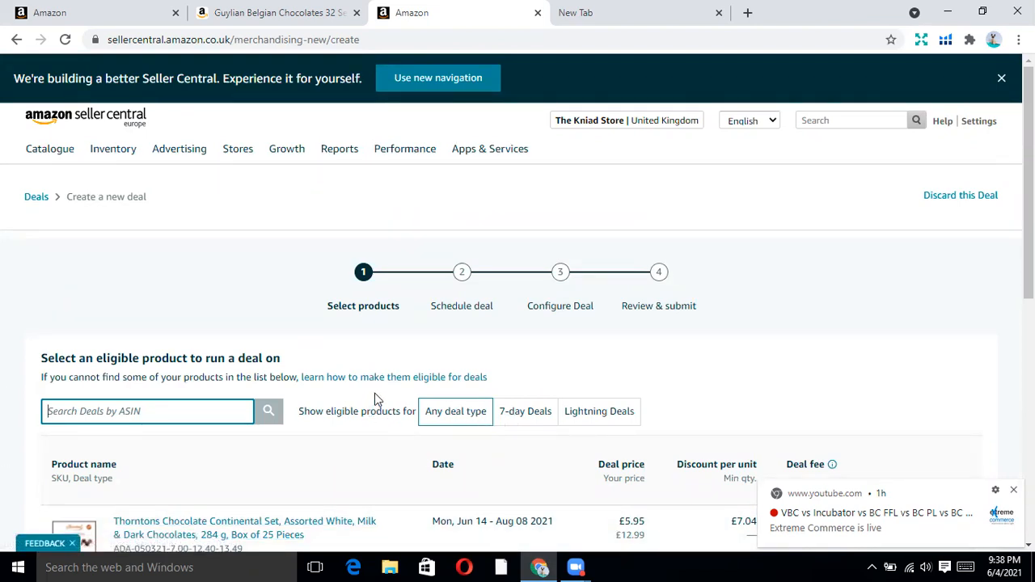
scroll(374, 397, down, 10)
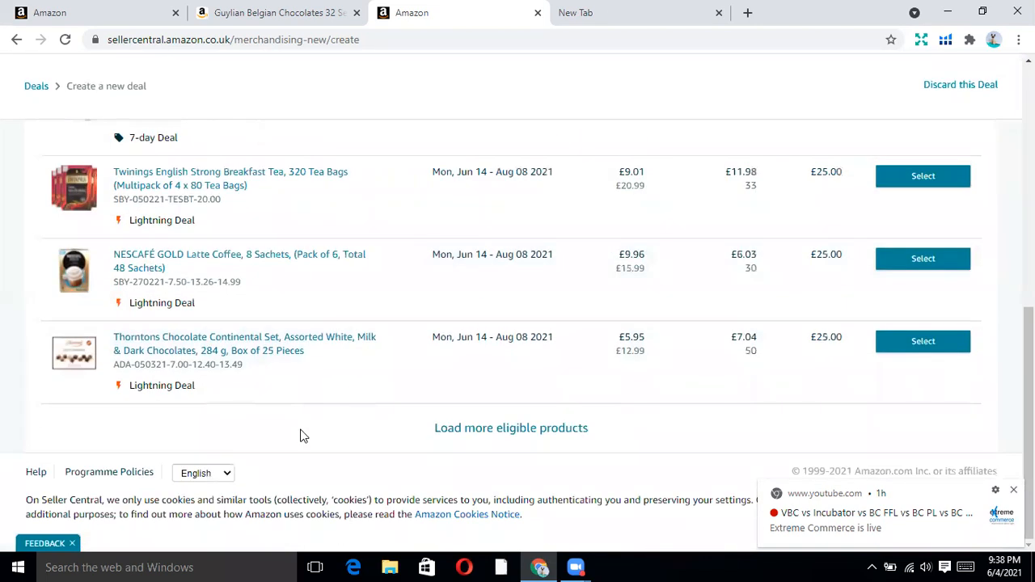
scroll(300, 436, up, 10)
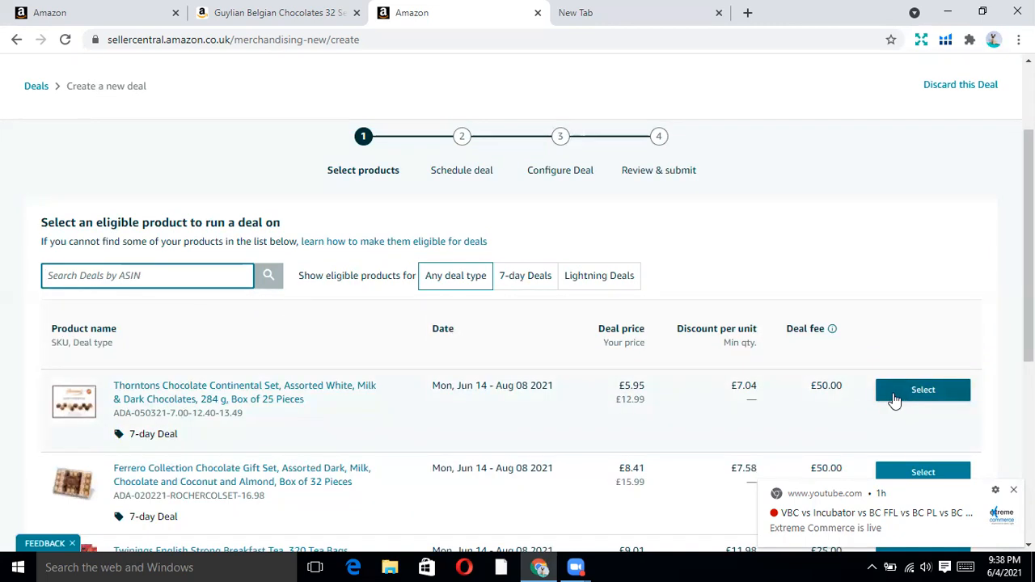
Select the 7-day Deal for the Thorntons Chocolate Continental Set and review the weeks offered for scheduling it.
click(894, 400)
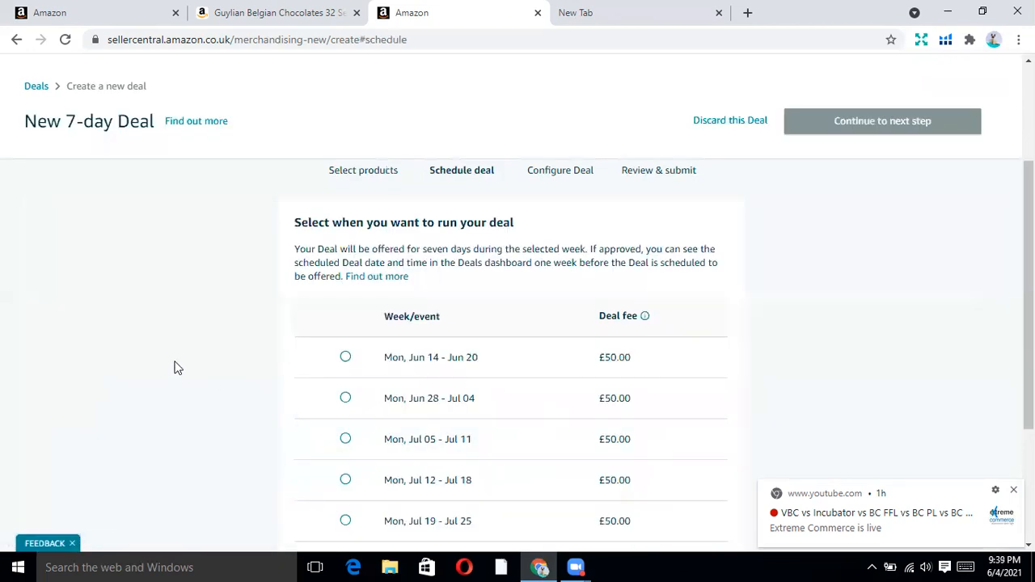
scroll(169, 364, down, 2)
scroll(170, 365, up, 2)
scroll(242, 395, down, 2)
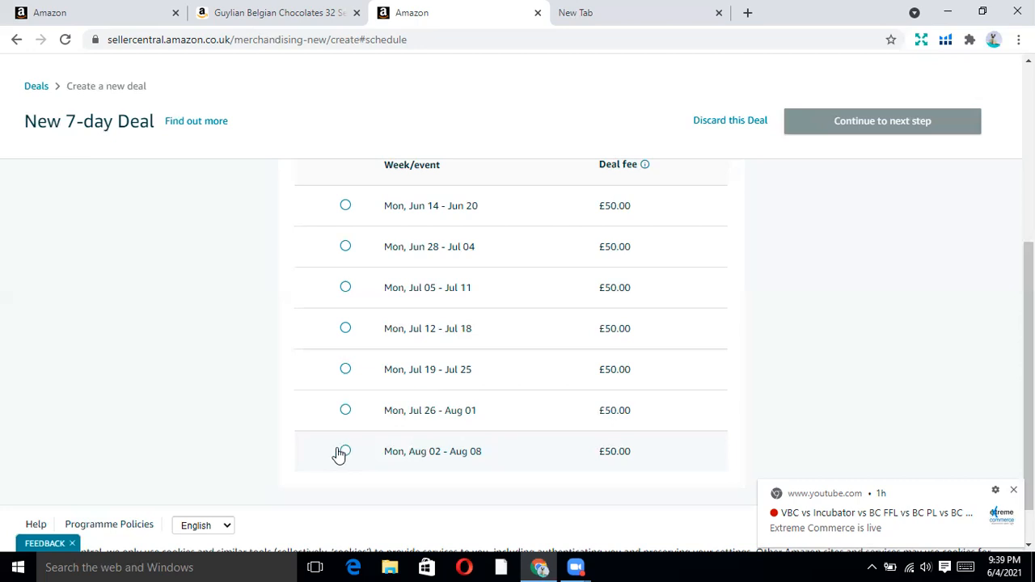
Return to the Seller Central home tab, open Deals from there and start creating another new deal.
click(64, 12)
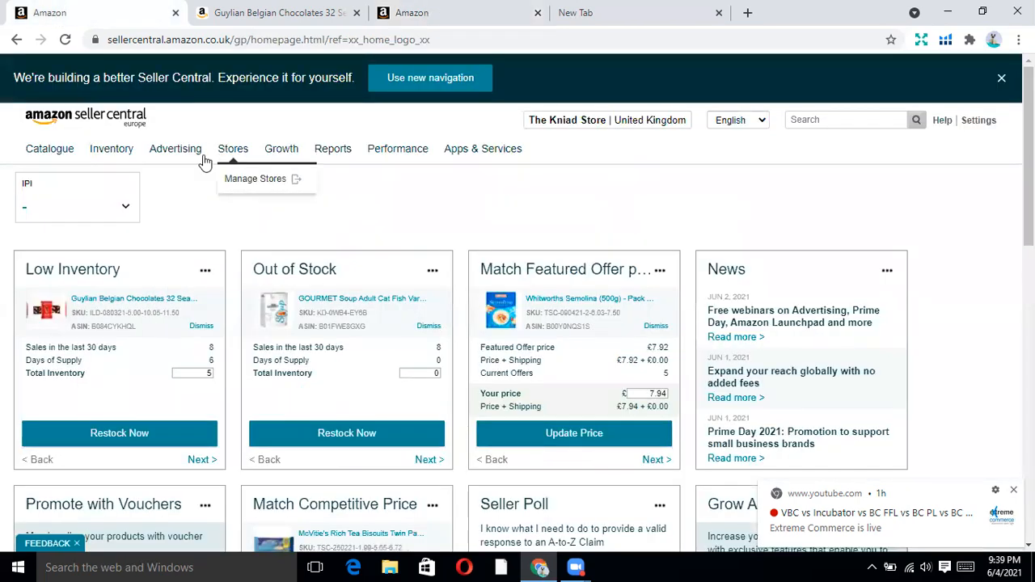
mouse_move(184, 155)
click(193, 288)
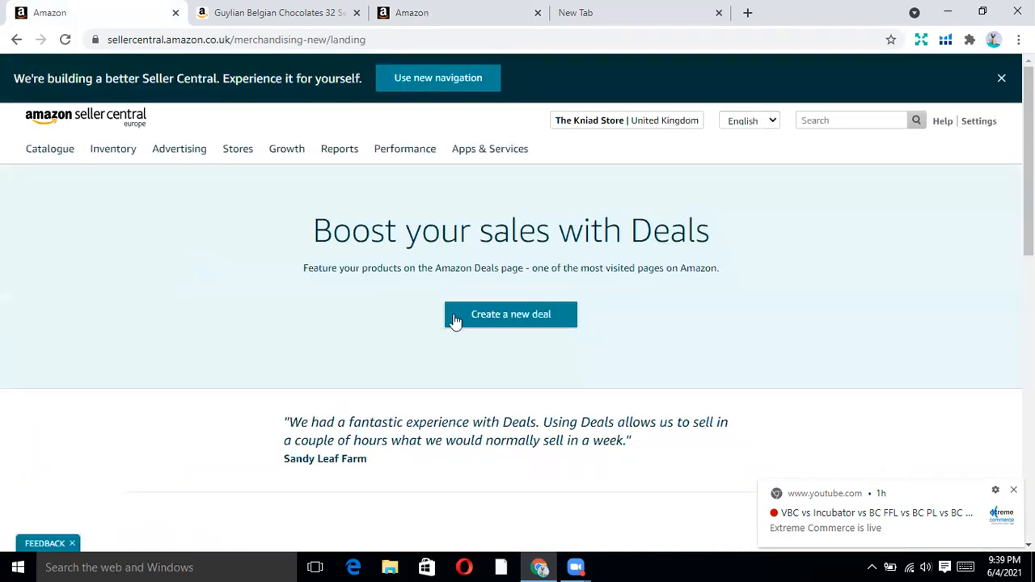
click(455, 322)
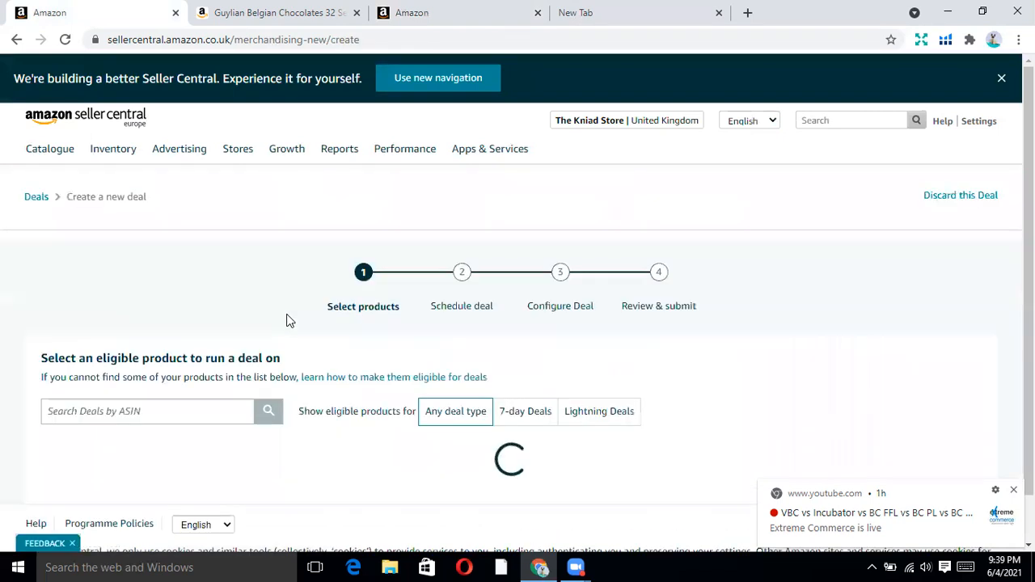
Copy the ASIN B084CYKHQL from the address of the Guylian Belgian Chocolates product page.
click(174, 410)
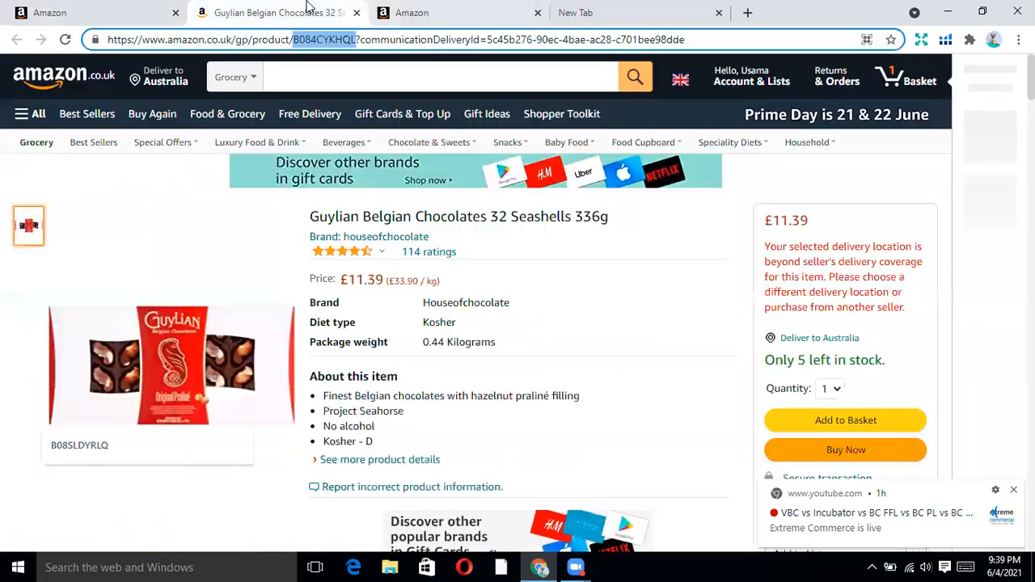
click(316, 12)
right_click(339, 39)
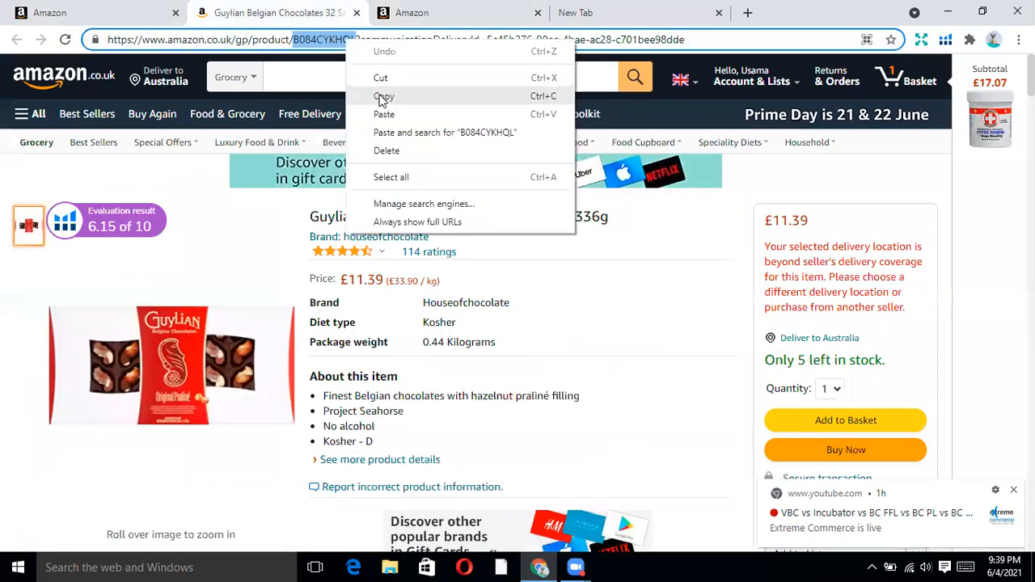
click(381, 96)
Search the products eligible for deals by ASIN B084CYKHQL and view the matching deal offers.
click(50, 12)
right_click(194, 412)
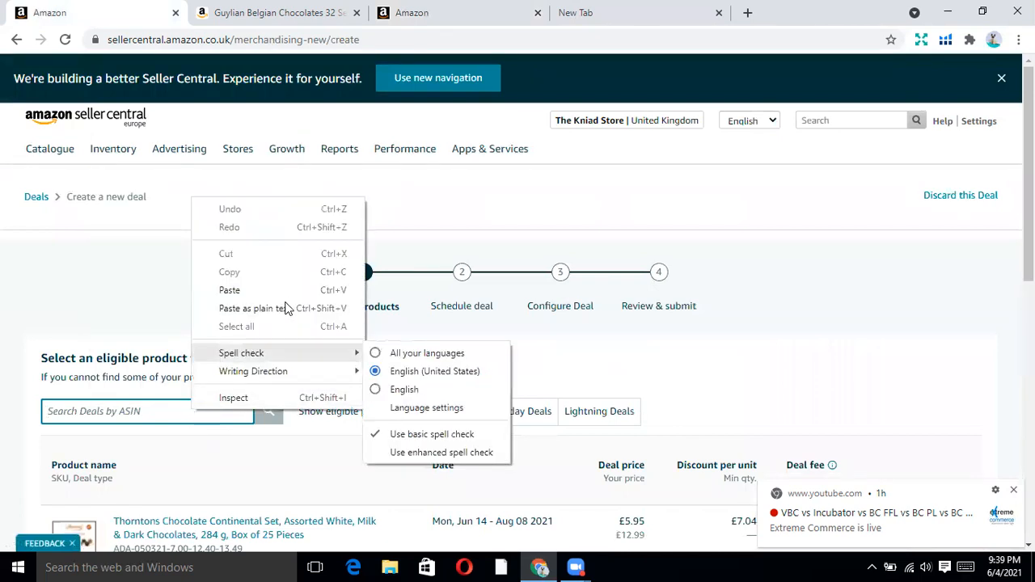
click(282, 290)
key(Return)
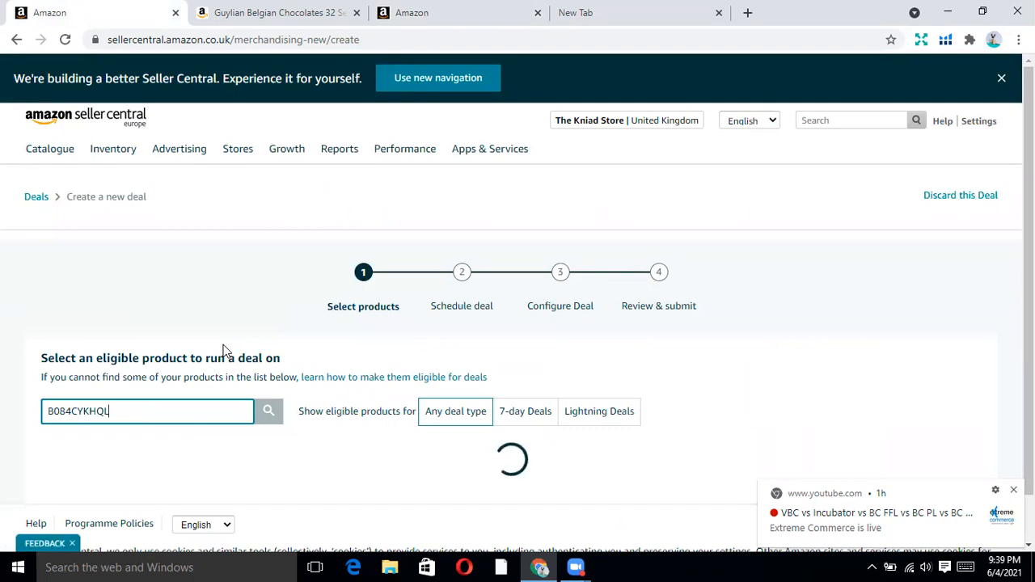
scroll(225, 349, down, 3)
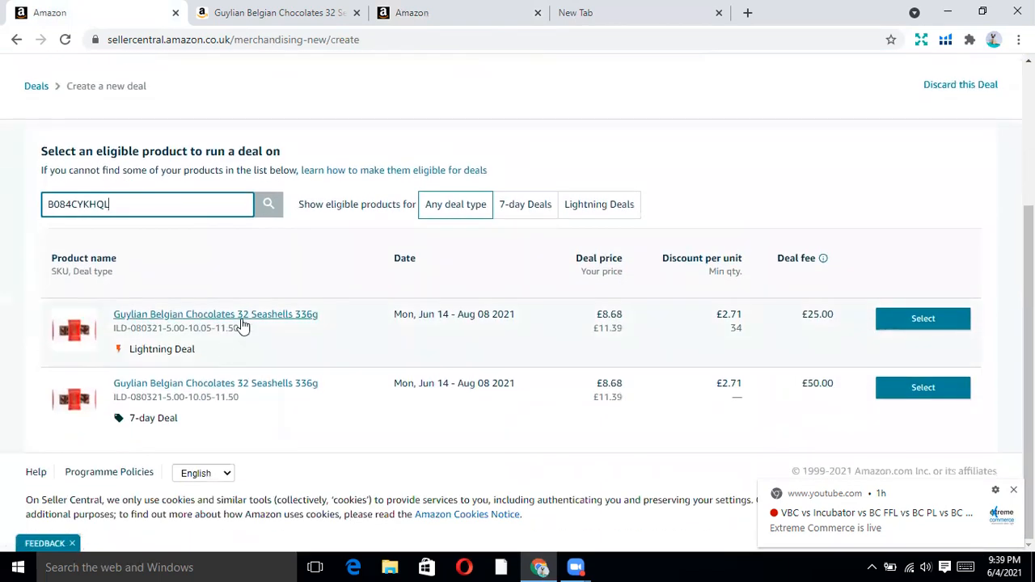
scroll(388, 340, up, 3)
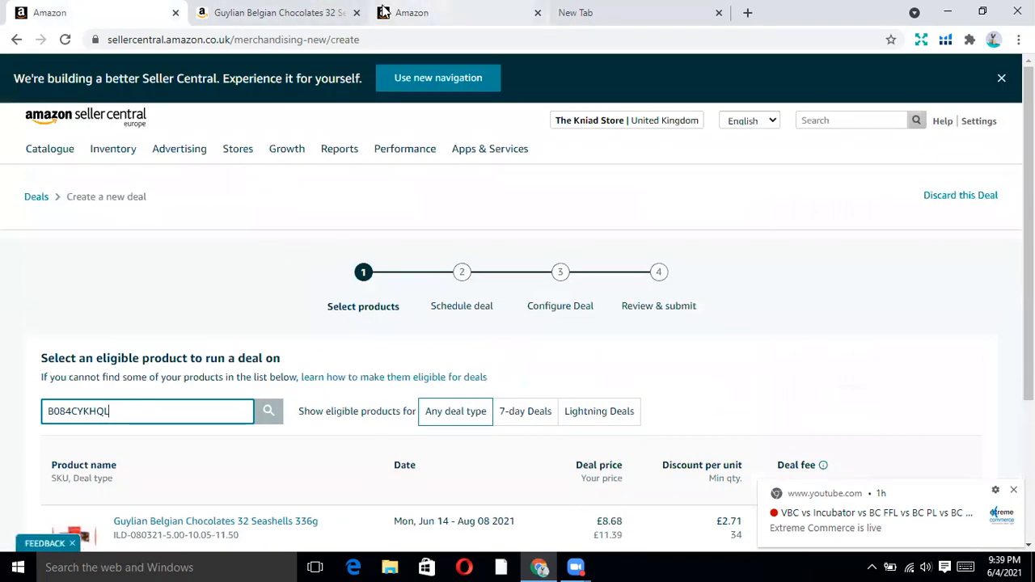
Open Manage Inventory in the empty browser tab and copy the ASIN B00CJV0648 of the Schweppes Peppermint Flavour Cordial.
click(447, 10)
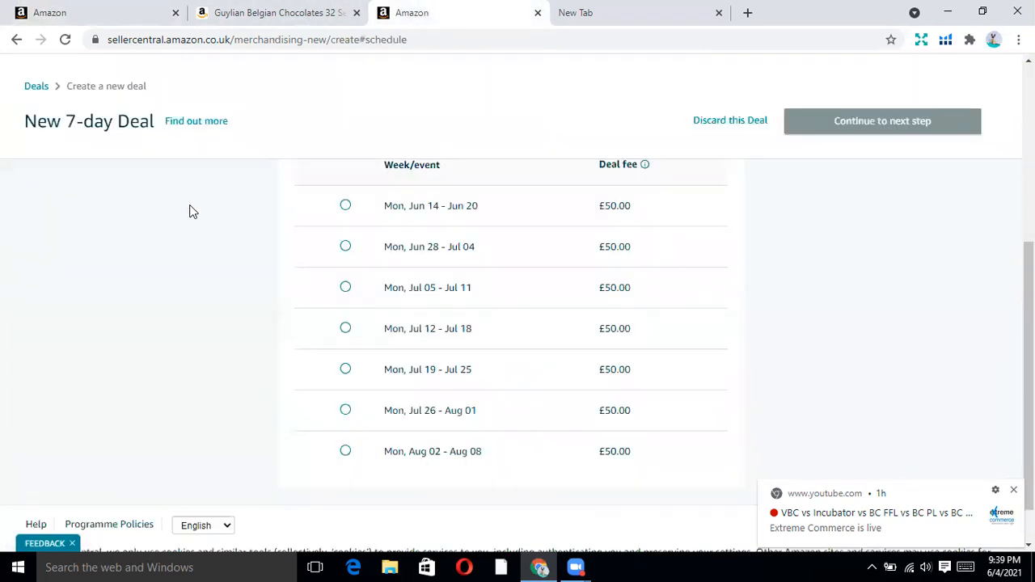
click(632, 10)
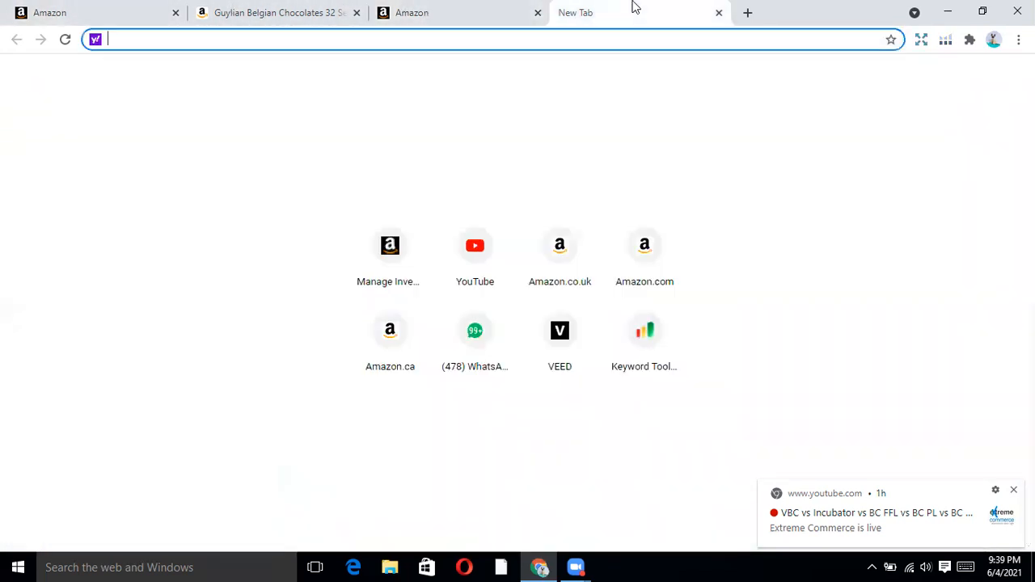
click(396, 273)
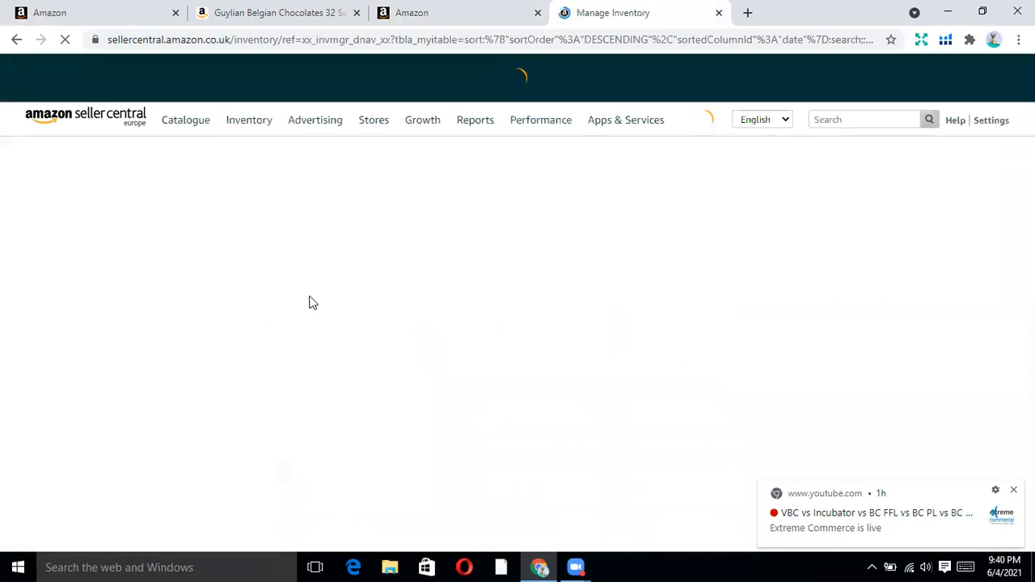
mouse_move(178, 149)
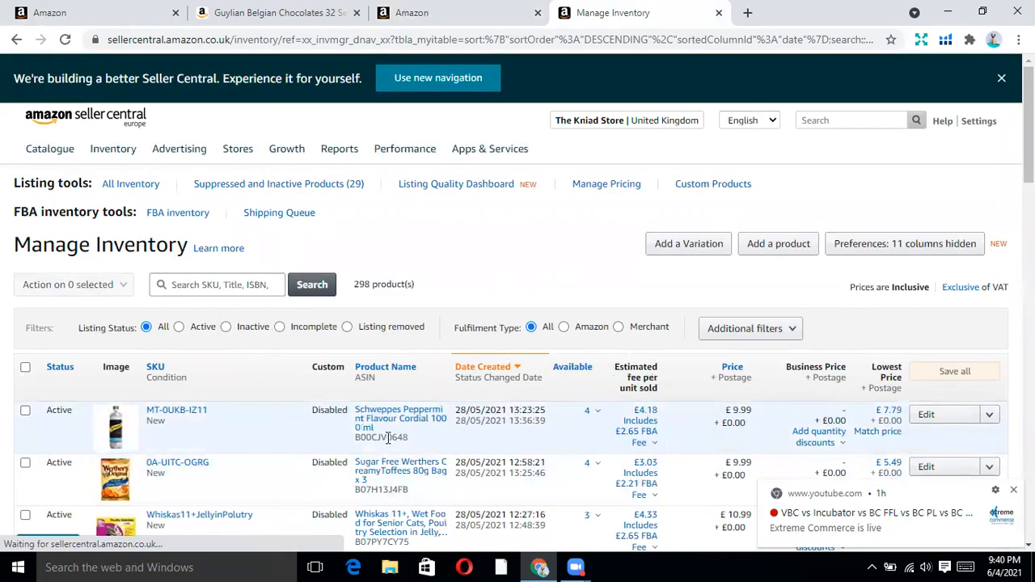
double_click(385, 436)
right_click(385, 438)
click(412, 452)
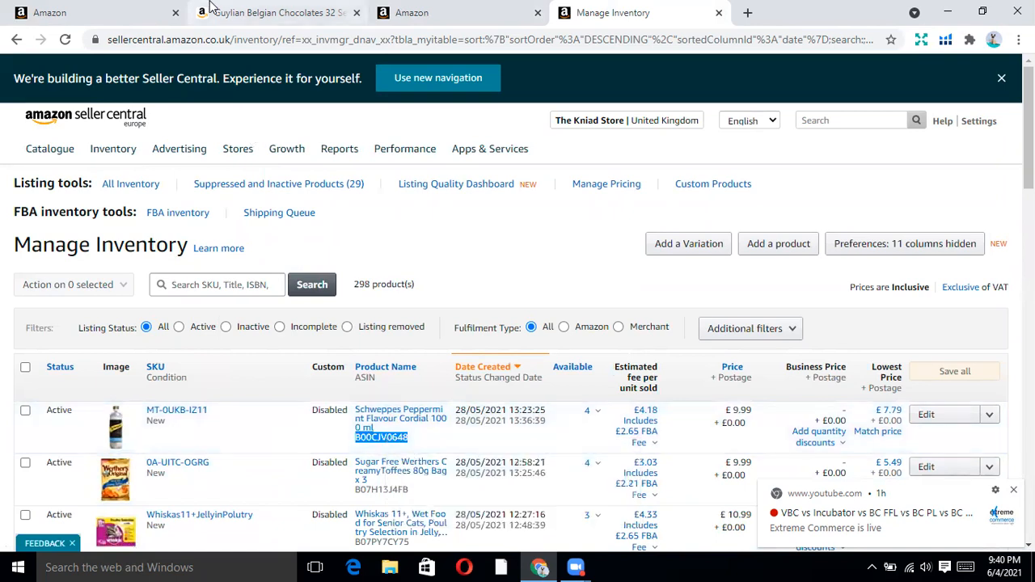
Return to the deal creation page and replace the ASIN search with B00CJV0648.
click(212, 6)
click(54, 6)
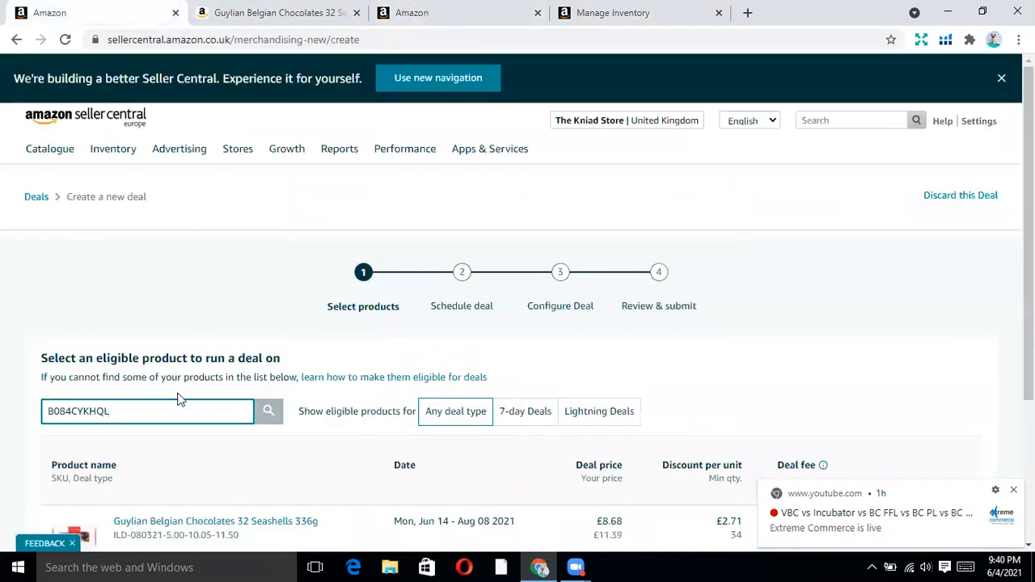
key(ctrl+a)
key(BackSpace)
key(ctrl+v)
key(Return)
scroll(108, 502, down, 1)
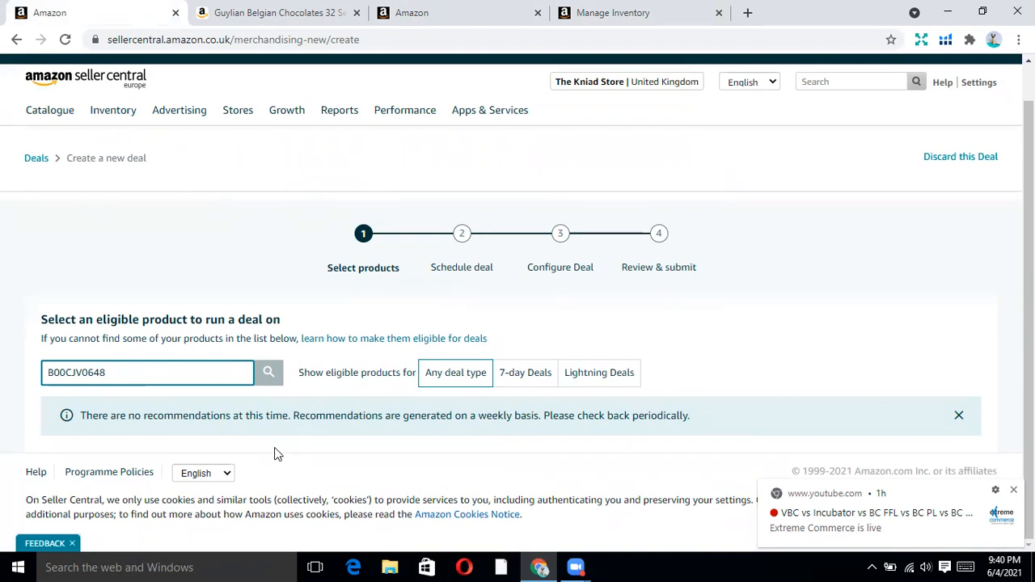
Filter the eligible products by 7-day Deals and Lightning Deals, and return the filter to Any deal type.
click(540, 383)
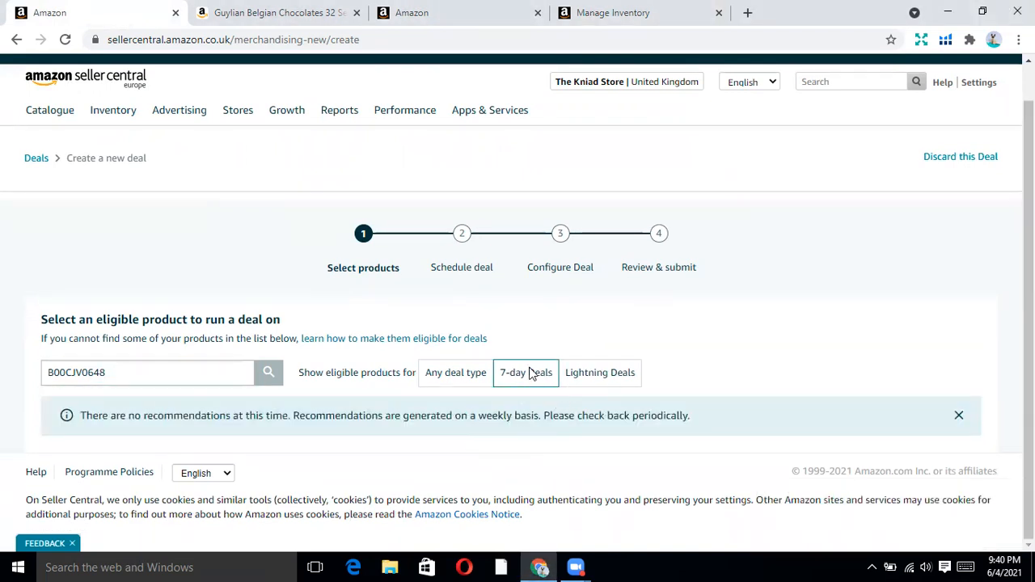
click(587, 390)
click(456, 383)
double_click(465, 381)
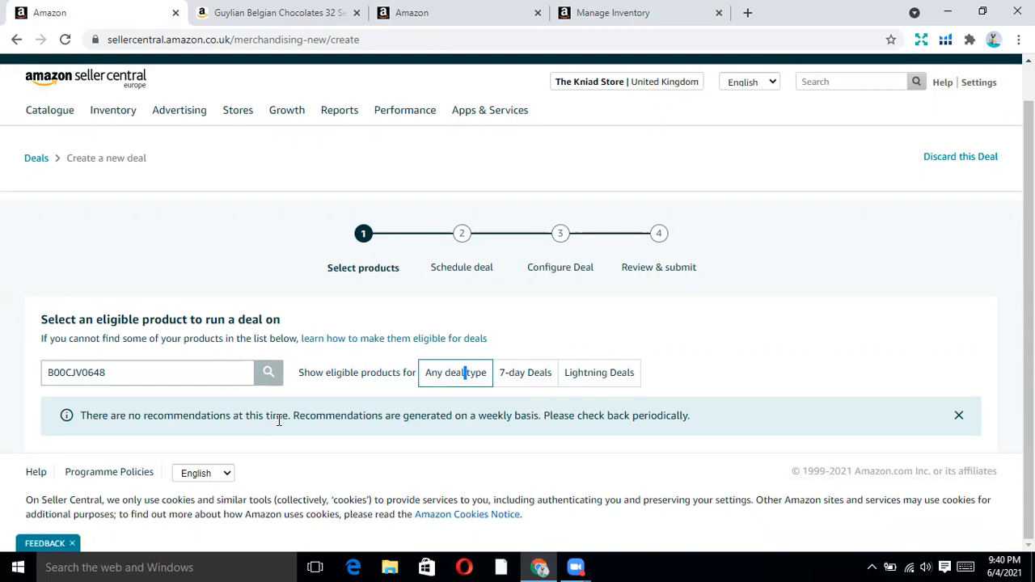
click(142, 374)
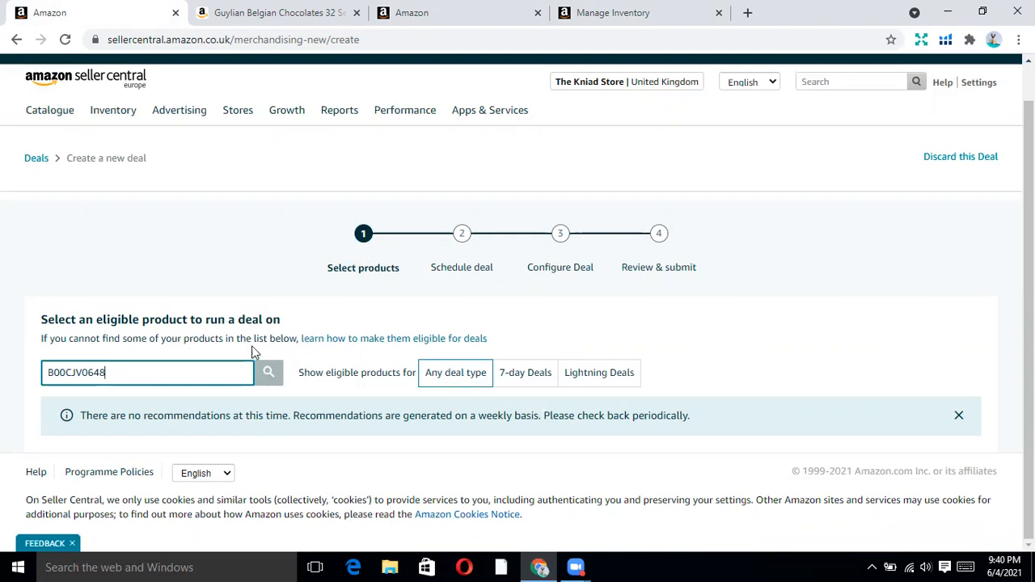
Open the help on making products eligible for deals in a new tab, skim its topics and return to the deal page.
right_click(361, 340)
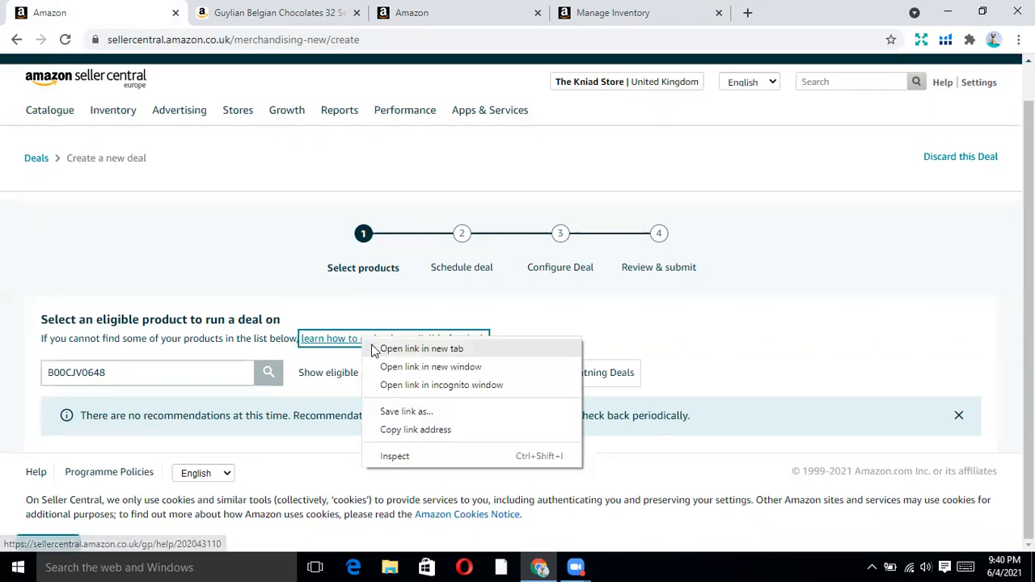
click(373, 348)
click(228, 12)
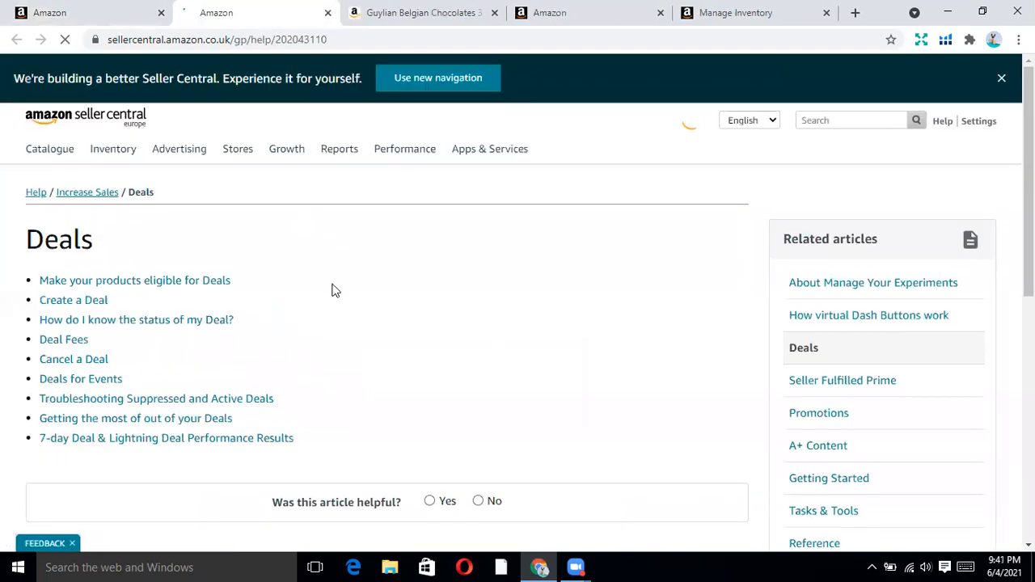
scroll(323, 301, down, 3)
scroll(305, 332, up, 3)
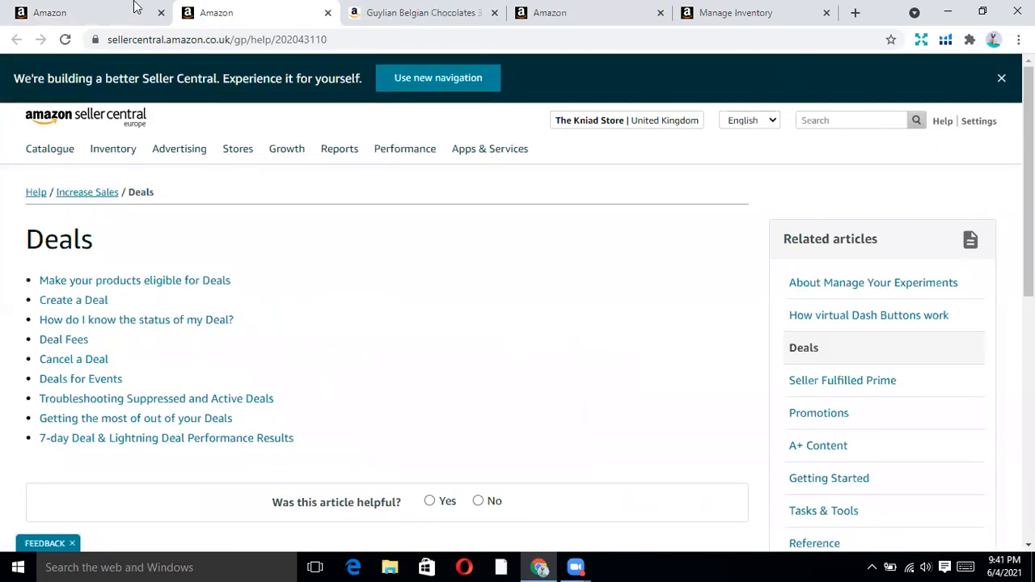
click(134, 8)
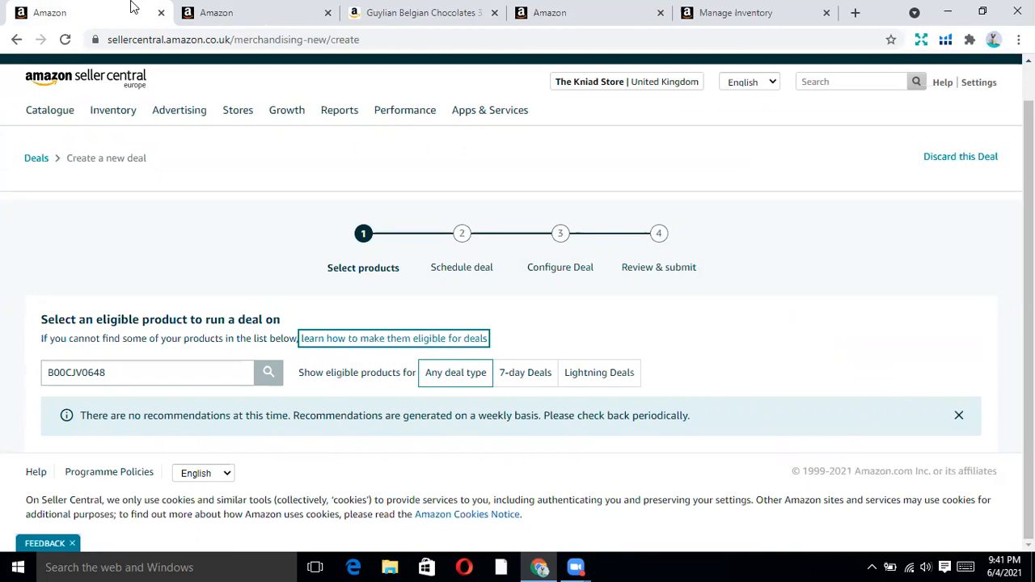
click(89, 164)
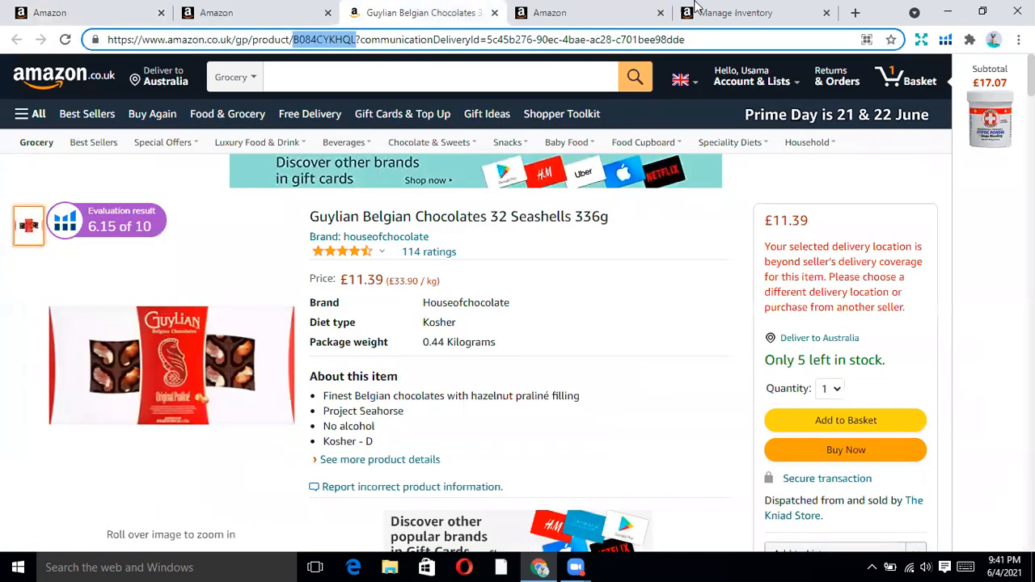
From the open 7-day Deal schedule, go back to Deals, start a new deal and select the Thorntons Chocolate Continental Set.
click(605, 10)
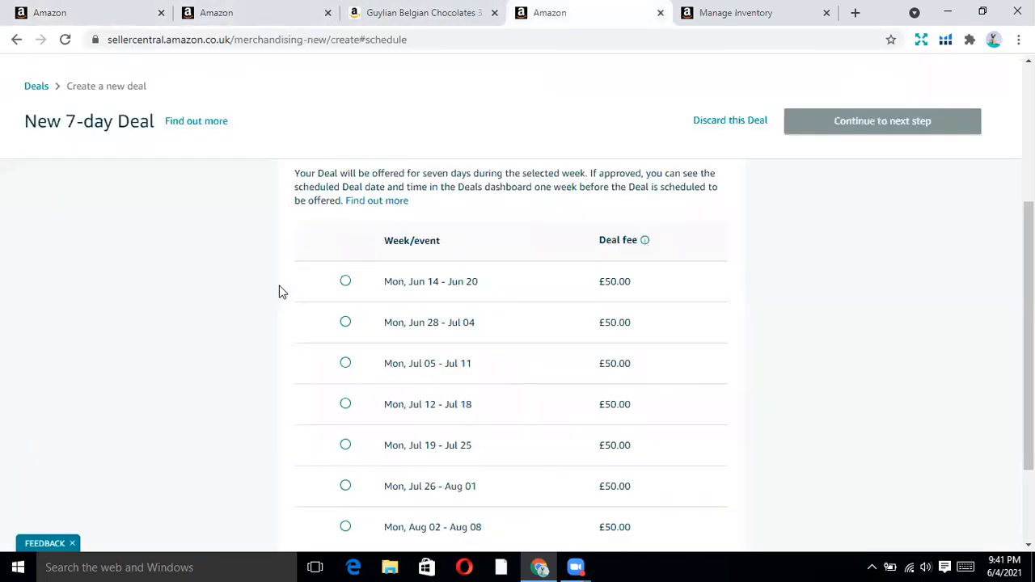
scroll(279, 291, up, 3)
click(37, 197)
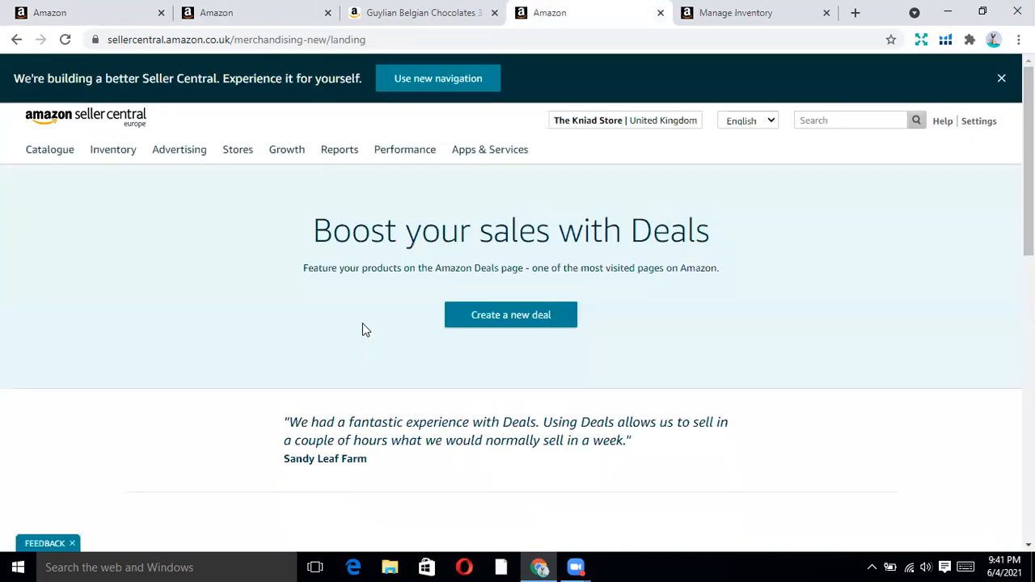
click(473, 321)
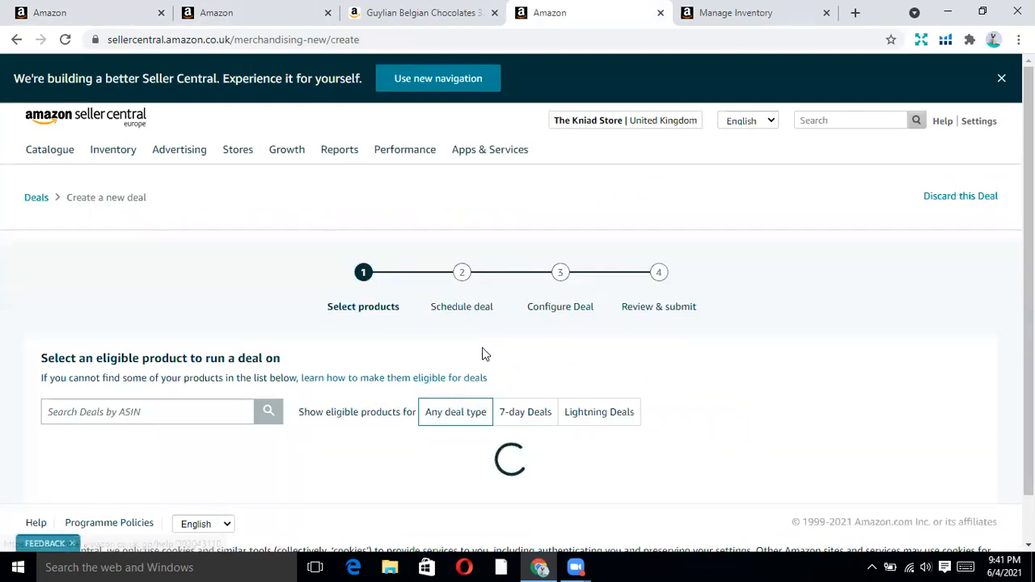
scroll(485, 353, down, 3)
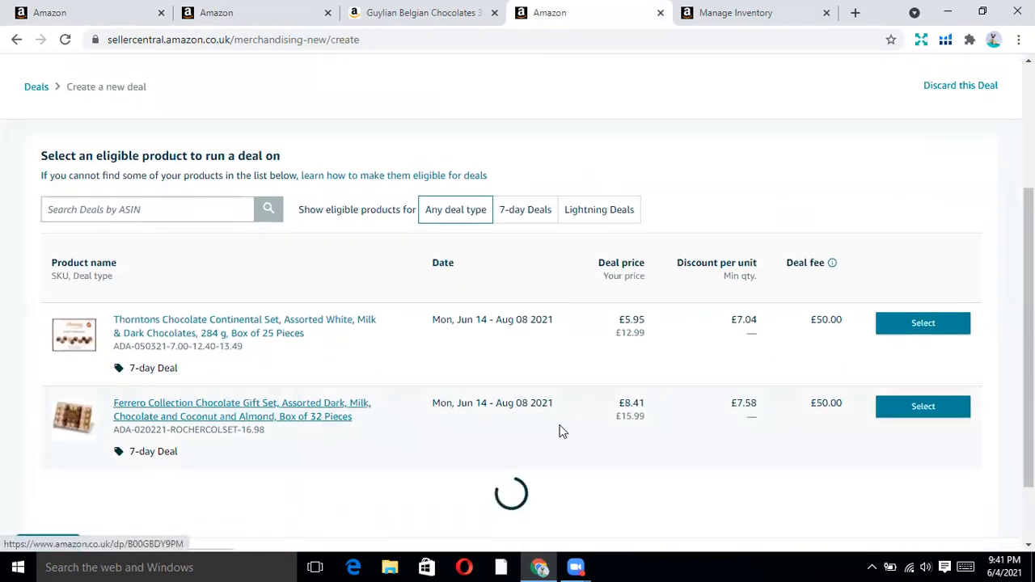
click(912, 324)
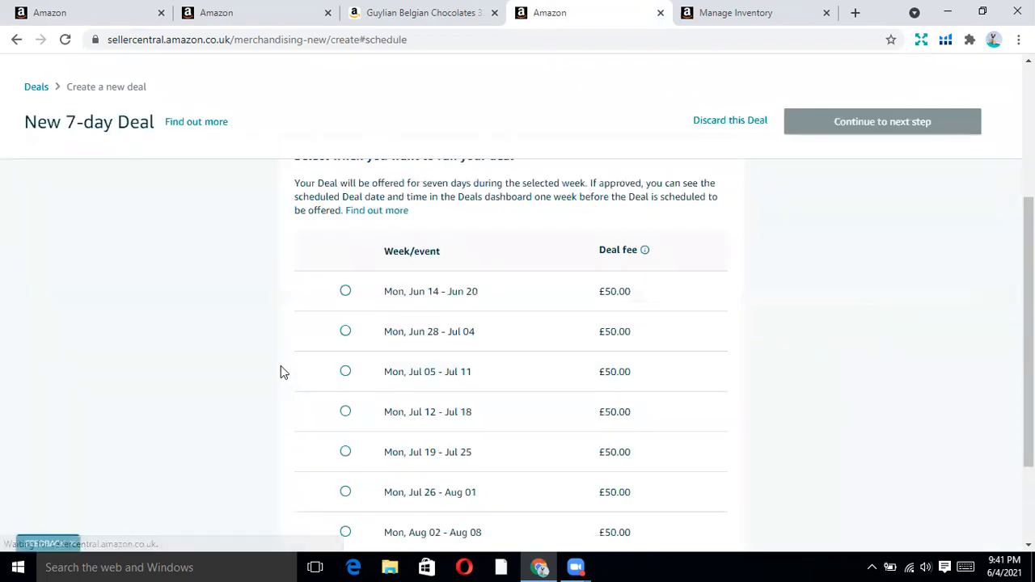
Schedule the 7-day Deal for the week of Jun 14 - Jun 20 and continue to its configuration.
click(348, 299)
scroll(312, 344, down, 2)
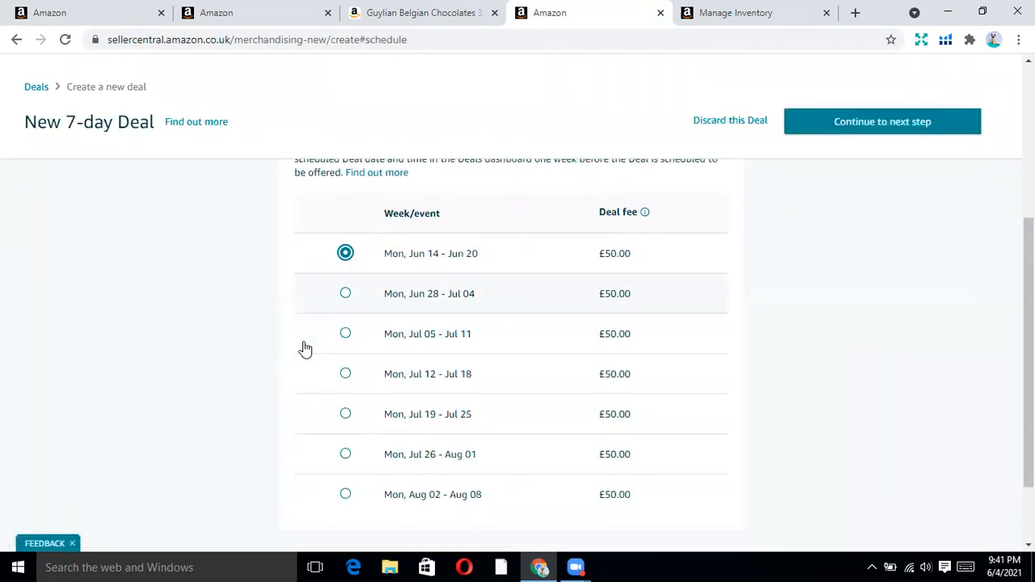
click(839, 130)
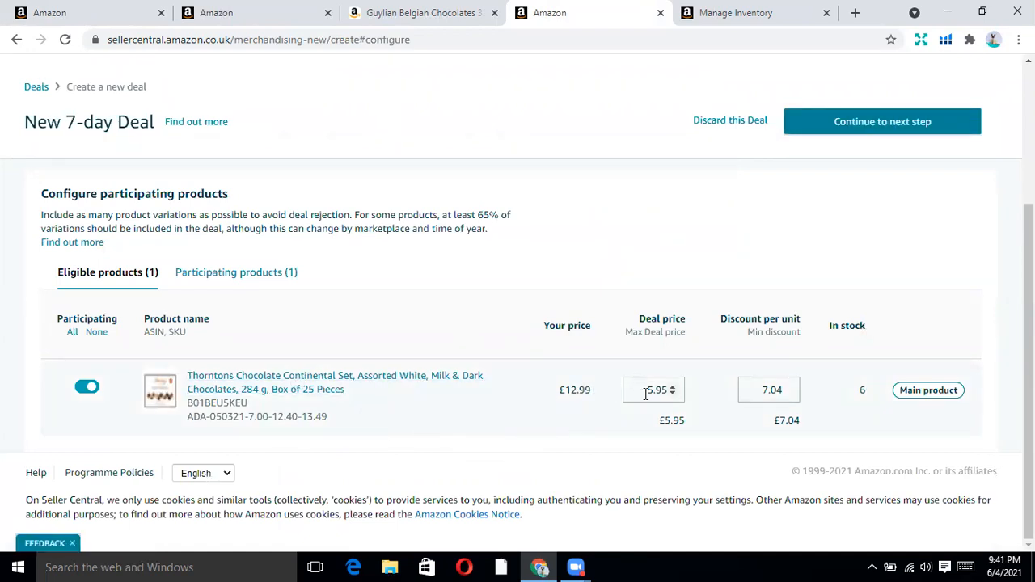
Check the Thorntons set's deal price, discount per unit and stock, and continue to the review stage.
drag(641, 391, 653, 391)
drag(781, 391, 761, 390)
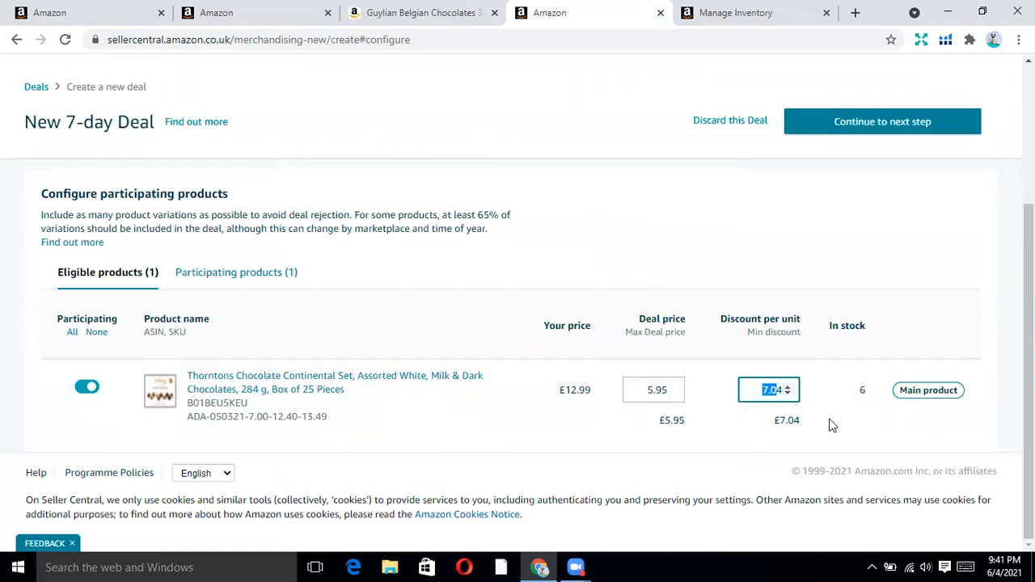
drag(860, 394, 865, 391)
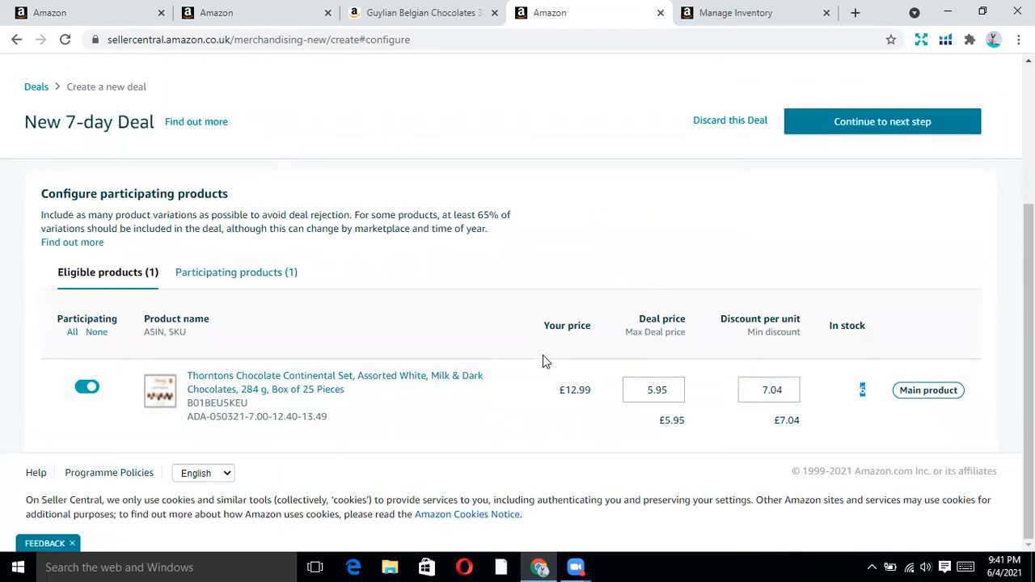
scroll(732, 242, up, 2)
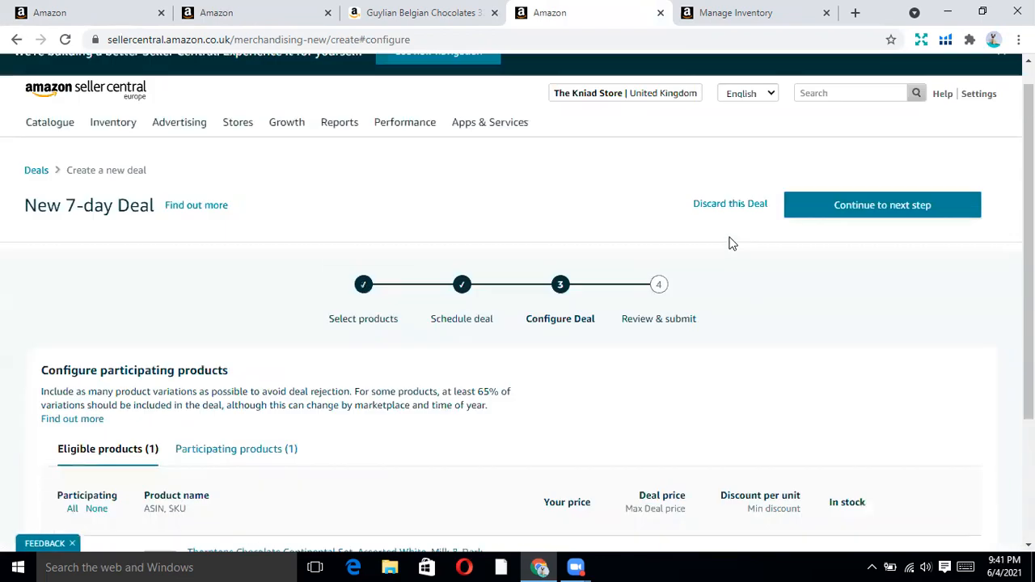
scroll(732, 243, up, 1)
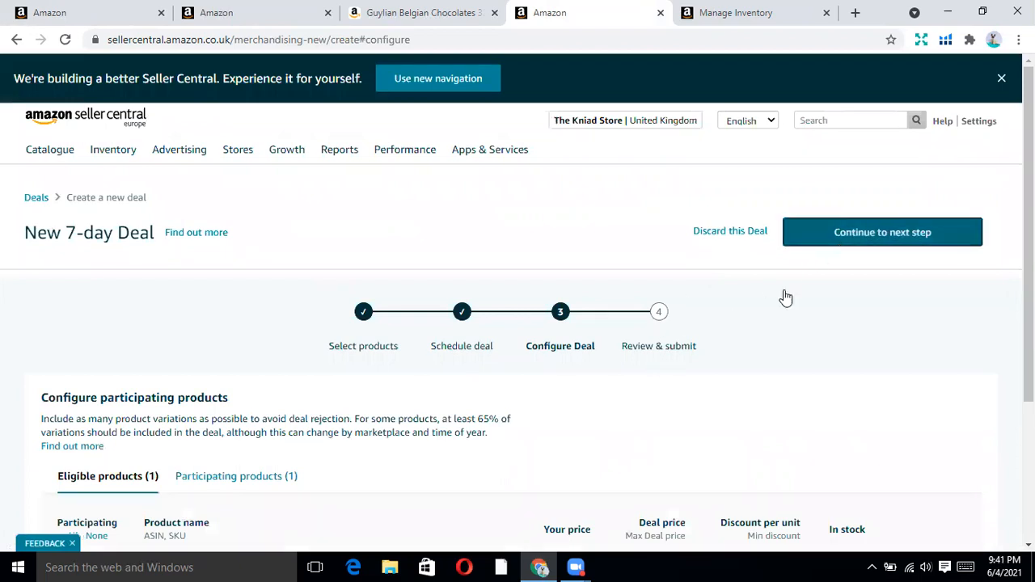
Review the 7-day Deal's description, duration, date, fee and preview without submitting it.
scroll(627, 368, down, 3)
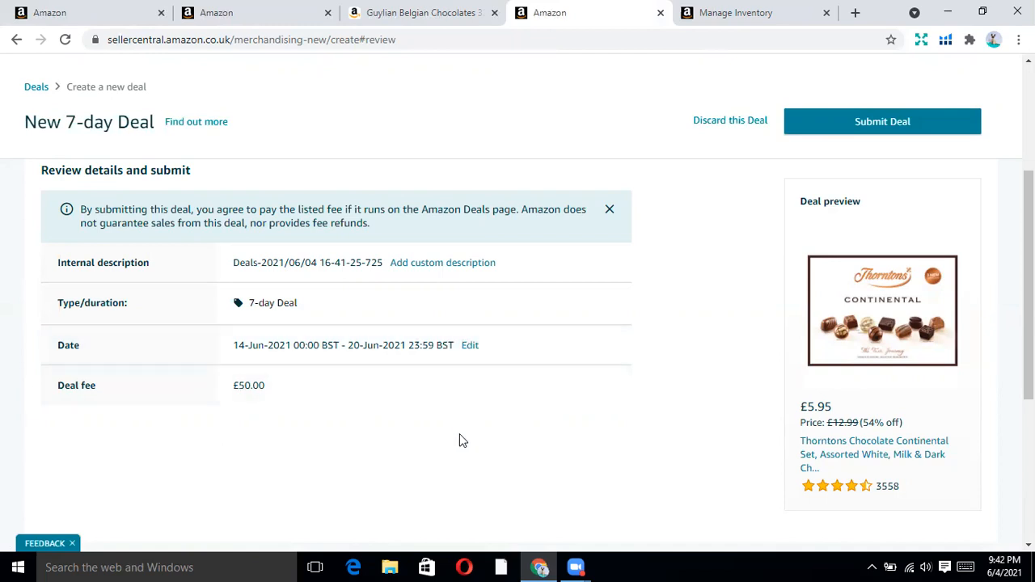
scroll(459, 433, up, 3)
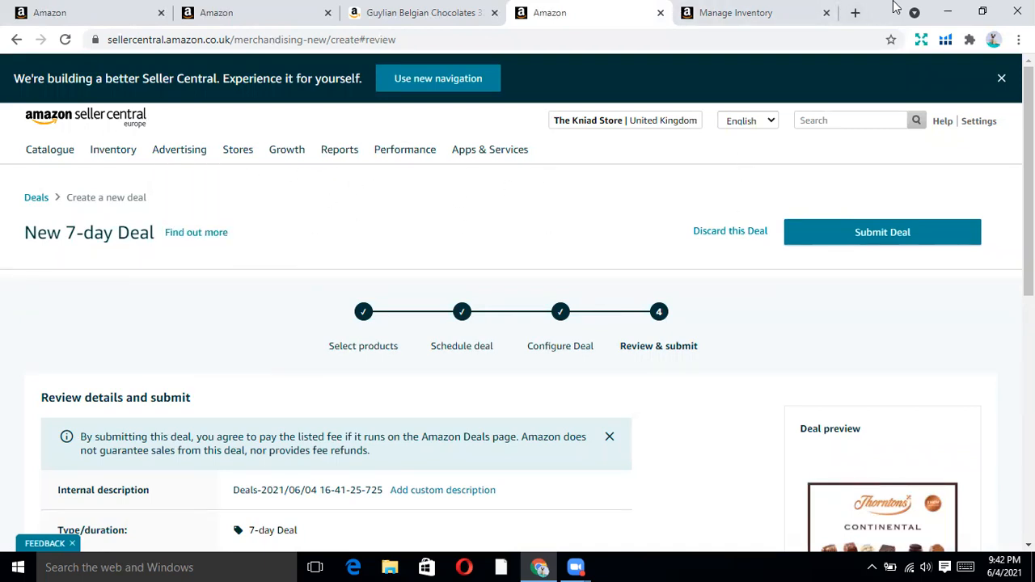
Leave the deal review for the Vouchers page and start creating the first voucher.
mouse_move(185, 166)
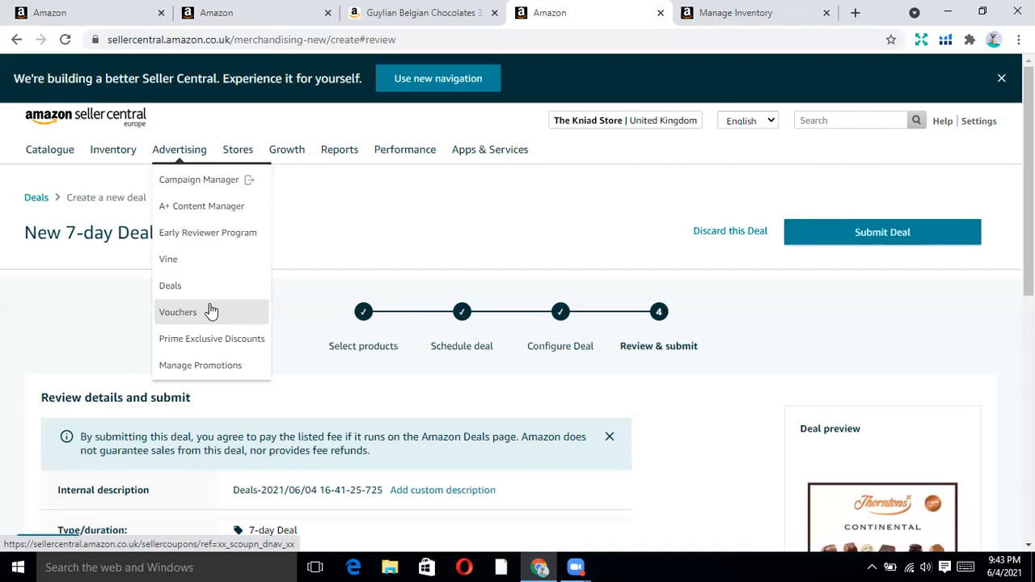
click(209, 311)
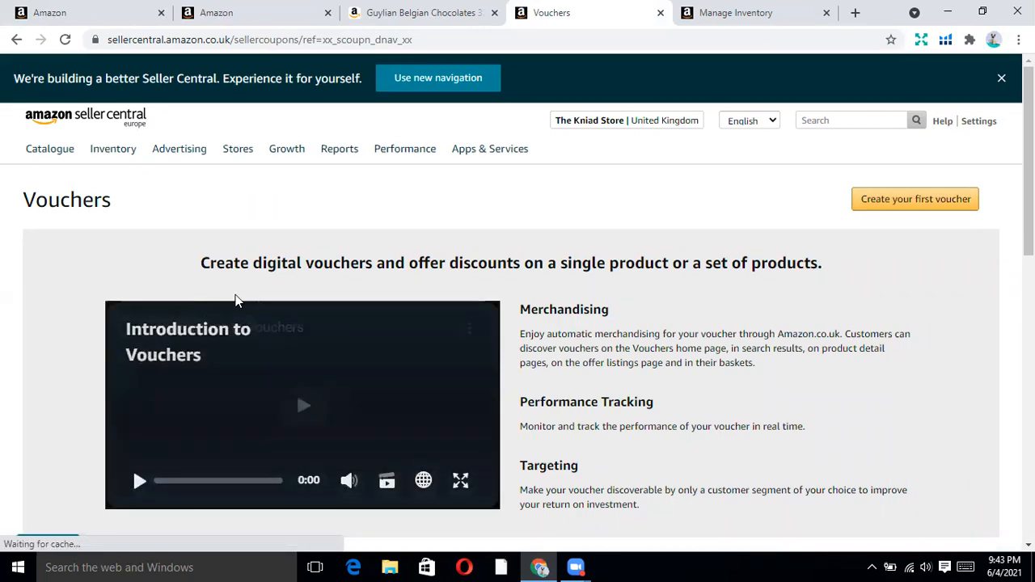
click(882, 207)
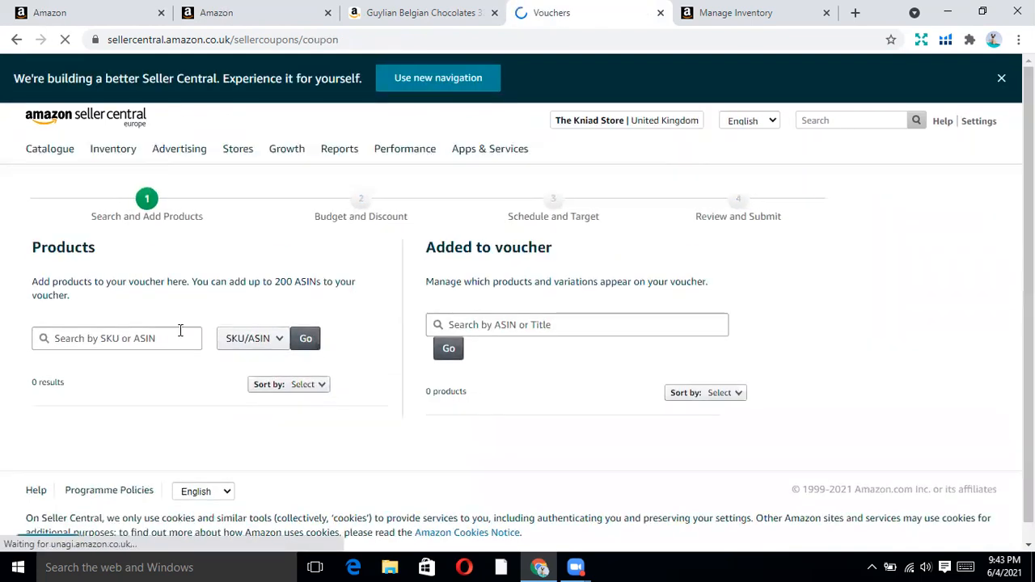
Copy ASIN B084CYKHQL from the Guylian Belgian Chocolates product page, search for it among the voucher products and add the item to the voucher.
click(129, 340)
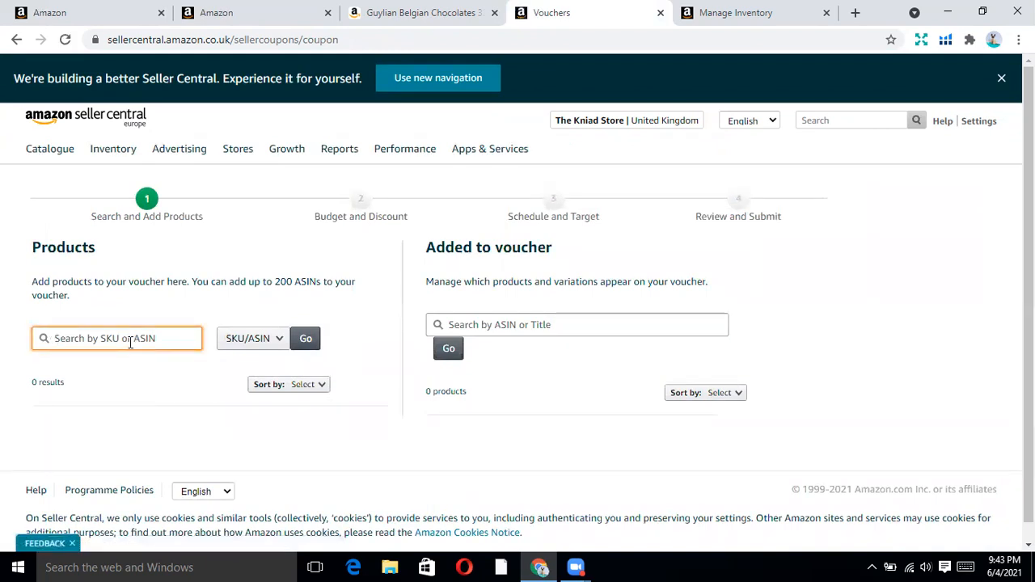
click(436, 13)
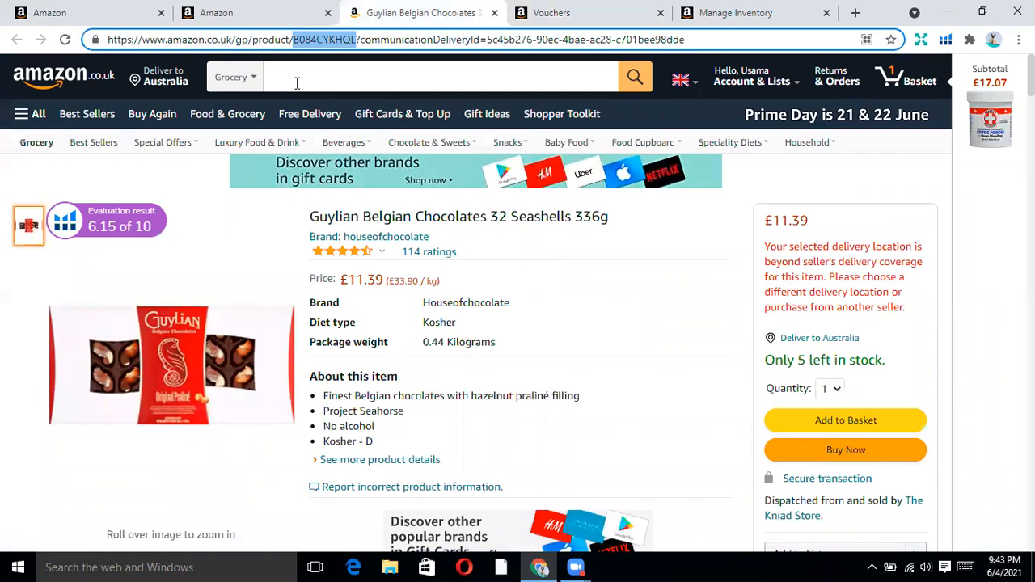
right_click(327, 40)
click(376, 97)
click(625, 7)
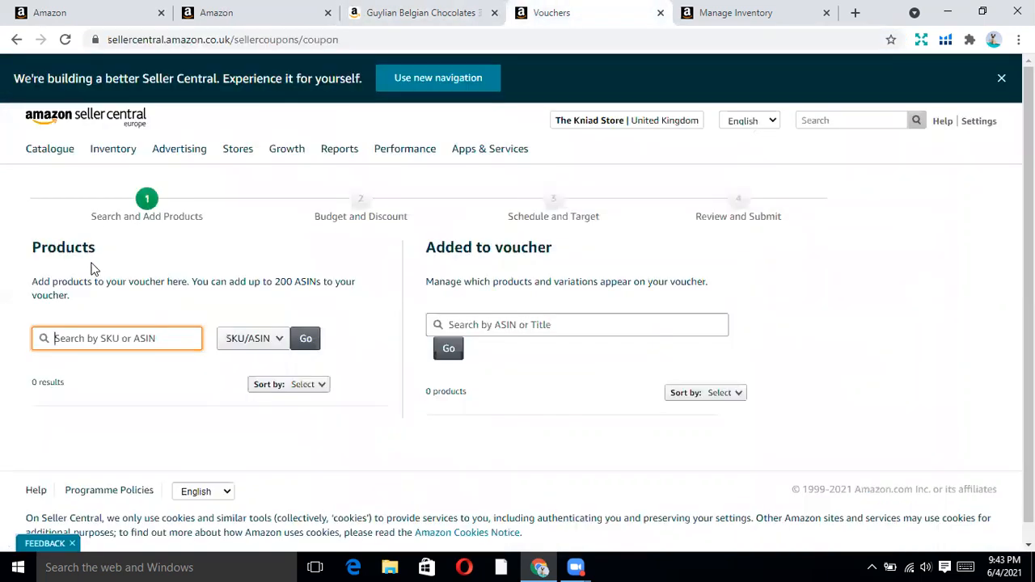
right_click(115, 339)
click(167, 429)
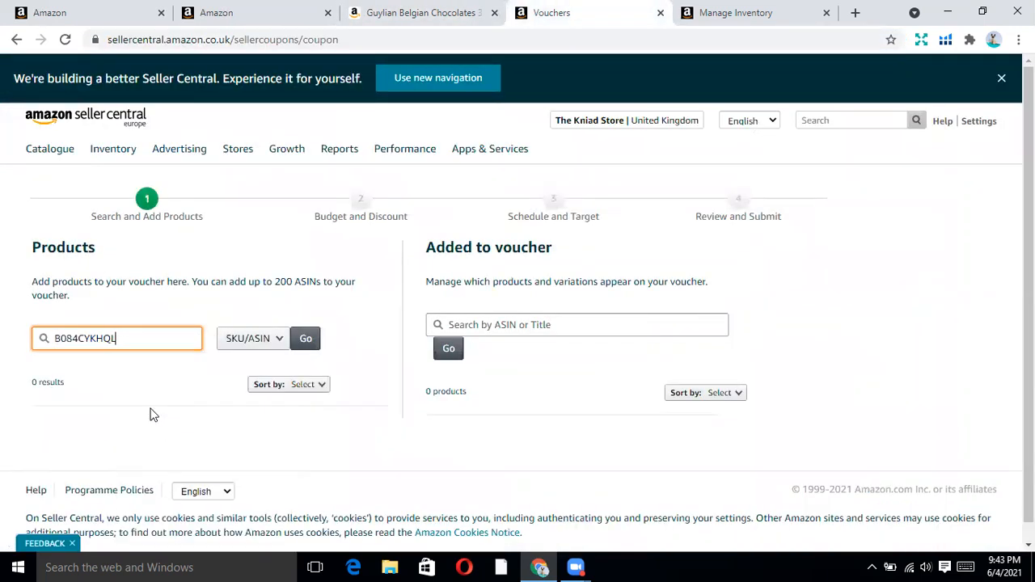
click(297, 350)
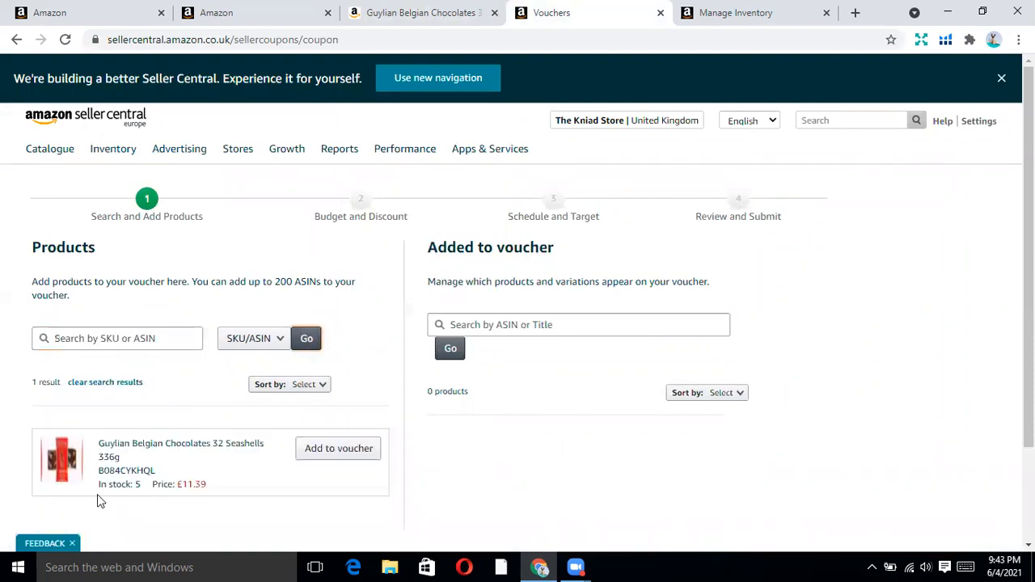
scroll(120, 492, down, 1)
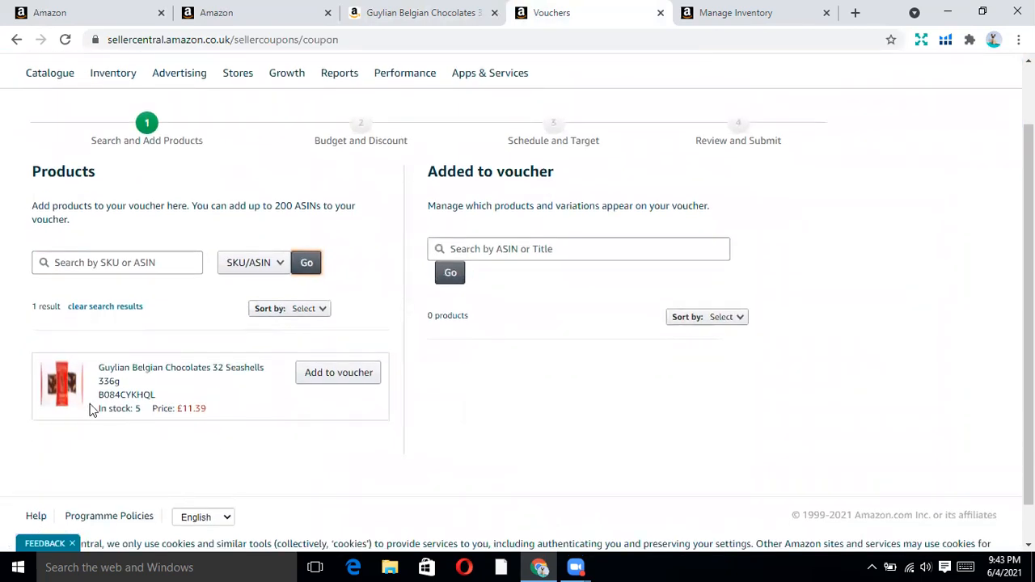
click(334, 377)
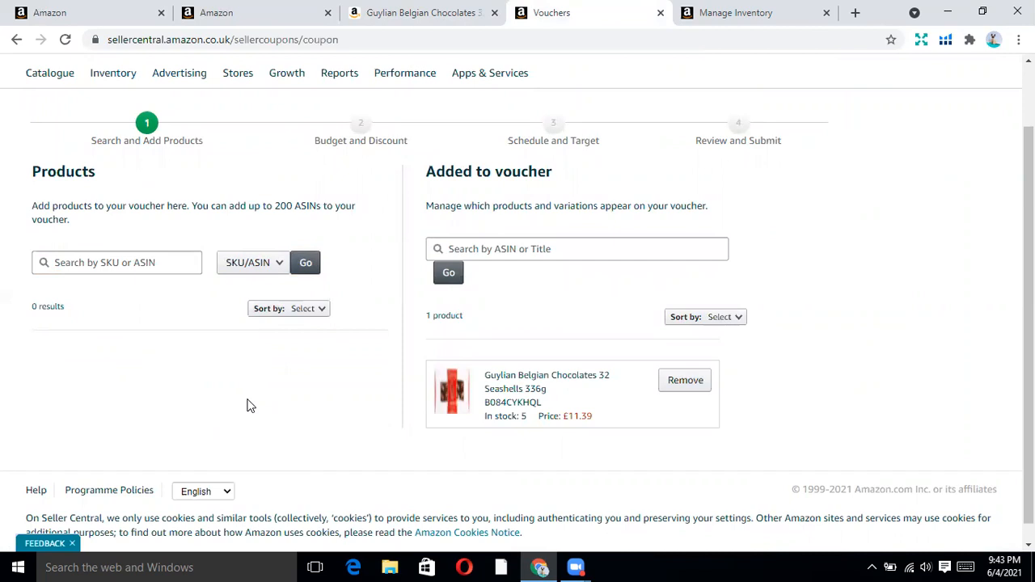
Open amazon.com in a new browser tab and search the store for "oven gloves".
click(855, 12)
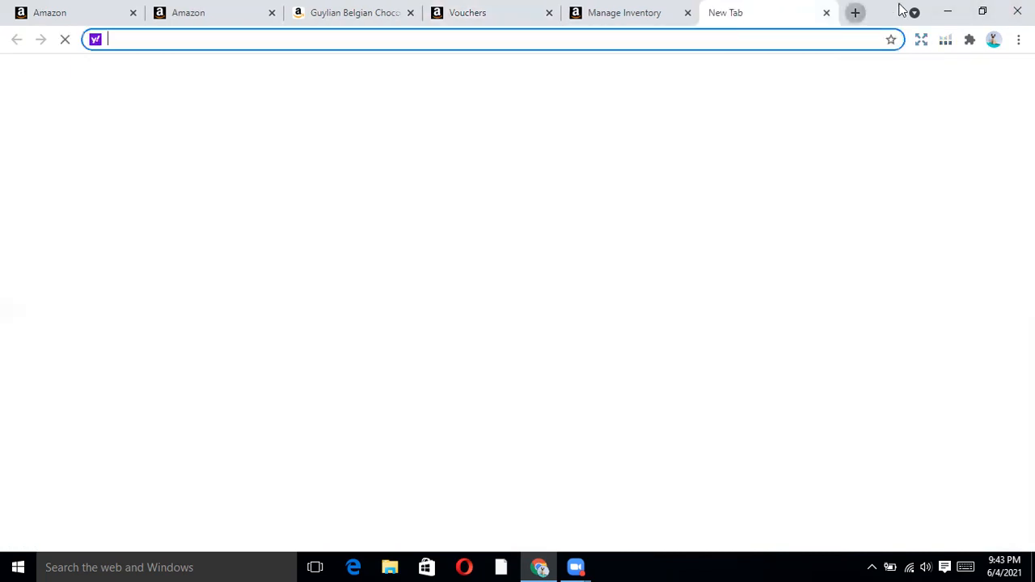
click(644, 251)
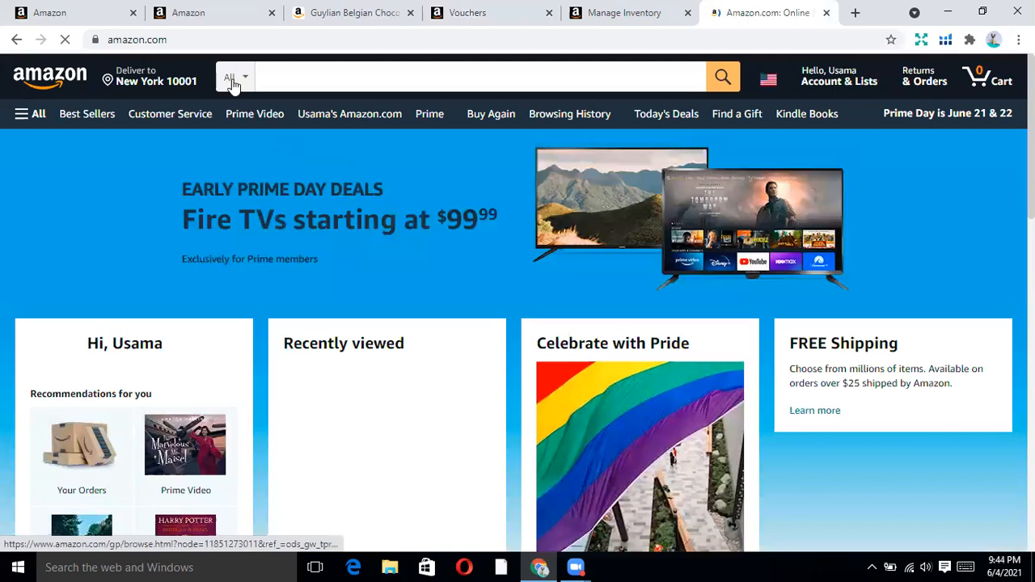
text(oven gl)
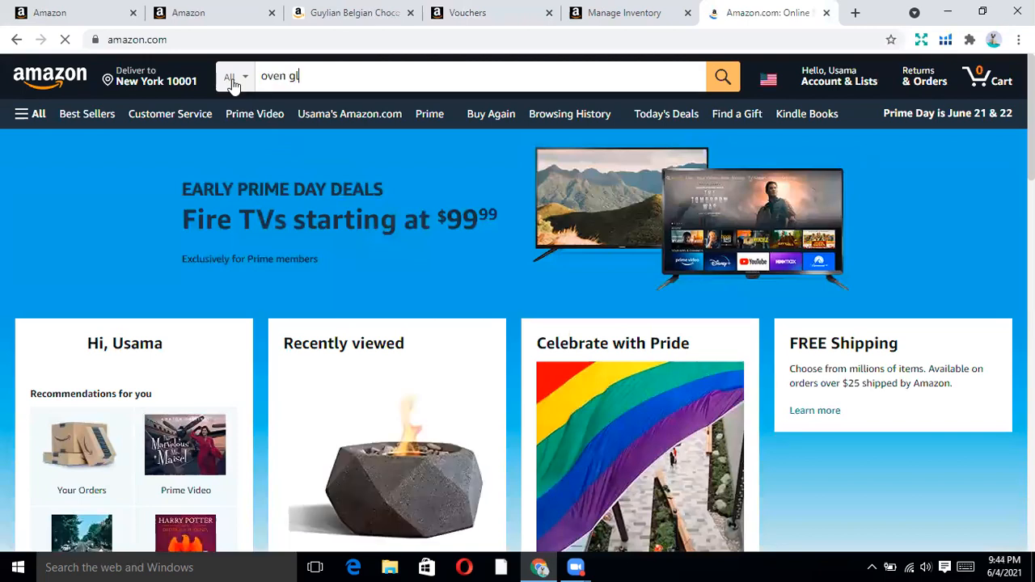
text(oves)
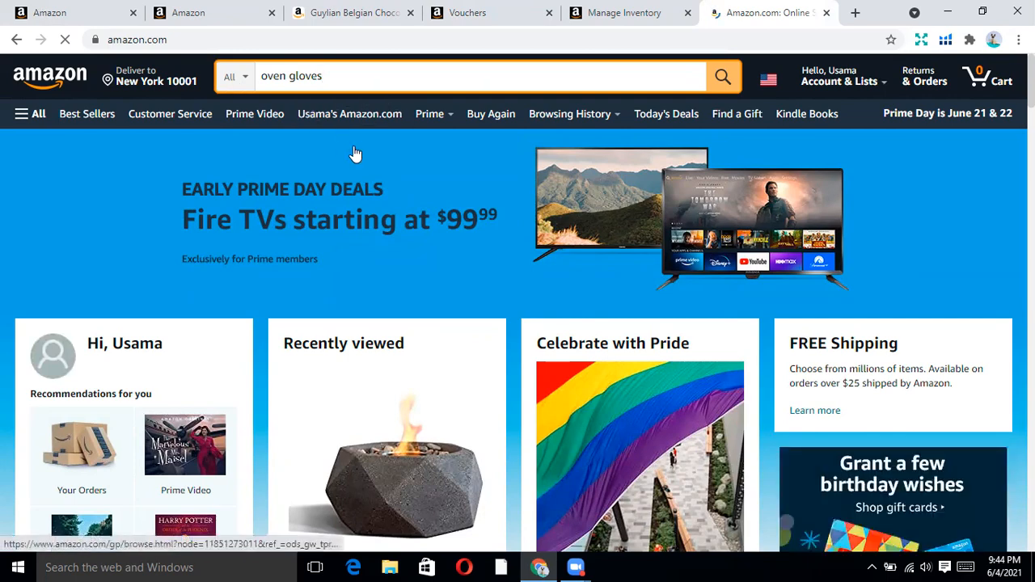
key(Return)
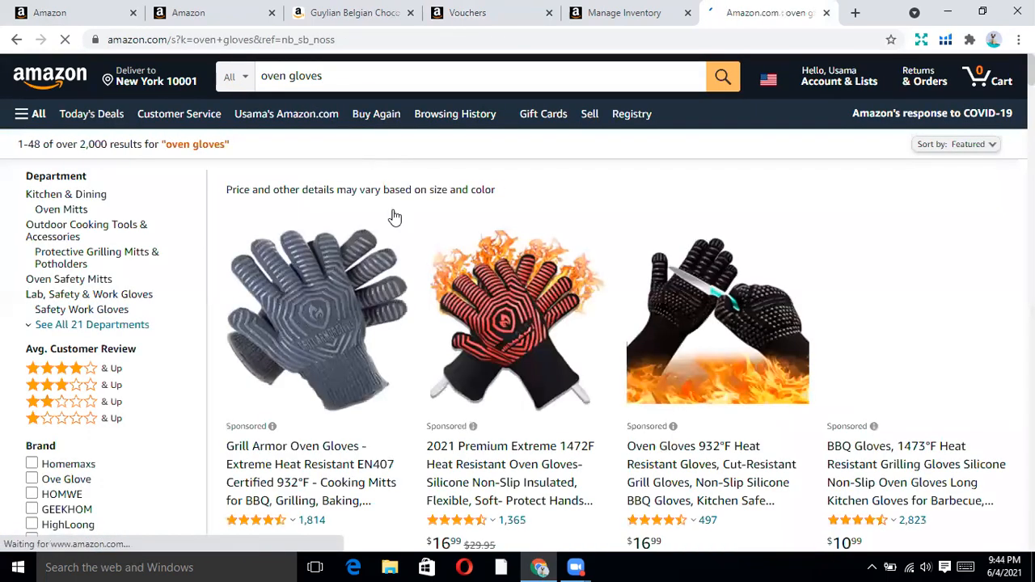
Examine how coupon discounts are shown in the oven glove results and on the MOAMI Oven Gloves 932°F product page.
scroll(571, 358, down, 3)
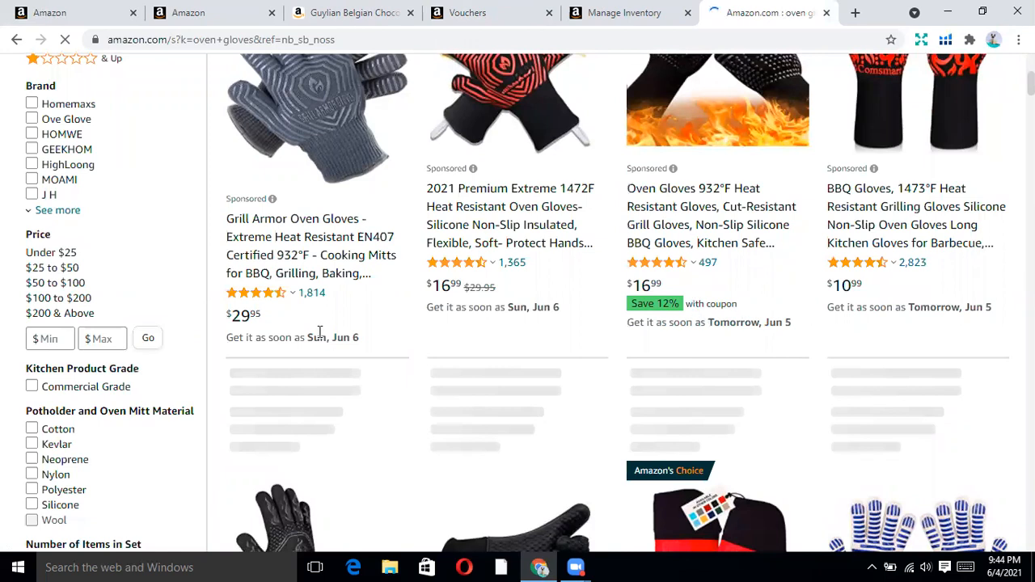
scroll(655, 275, up, 2)
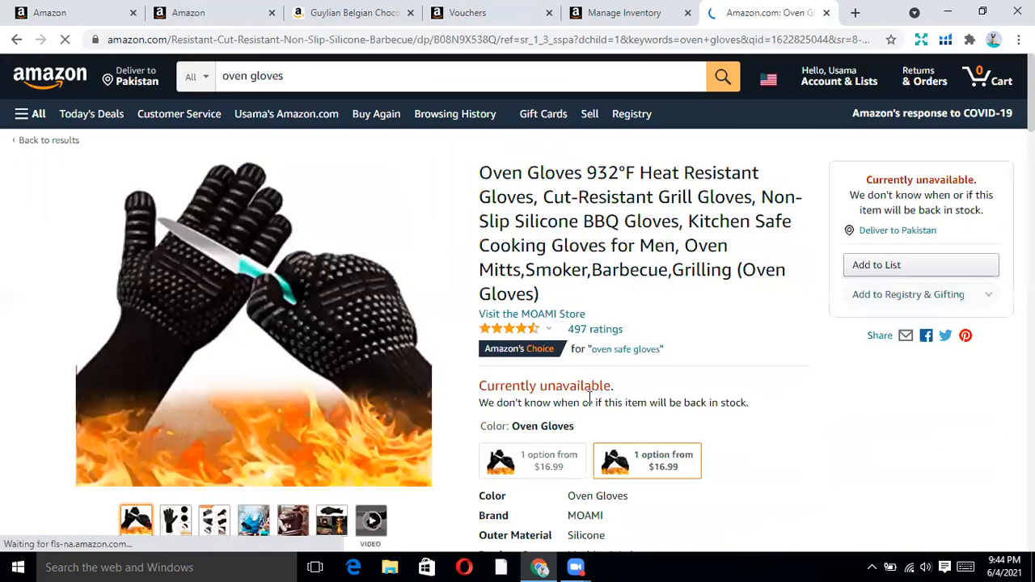
scroll(598, 390, down, 1)
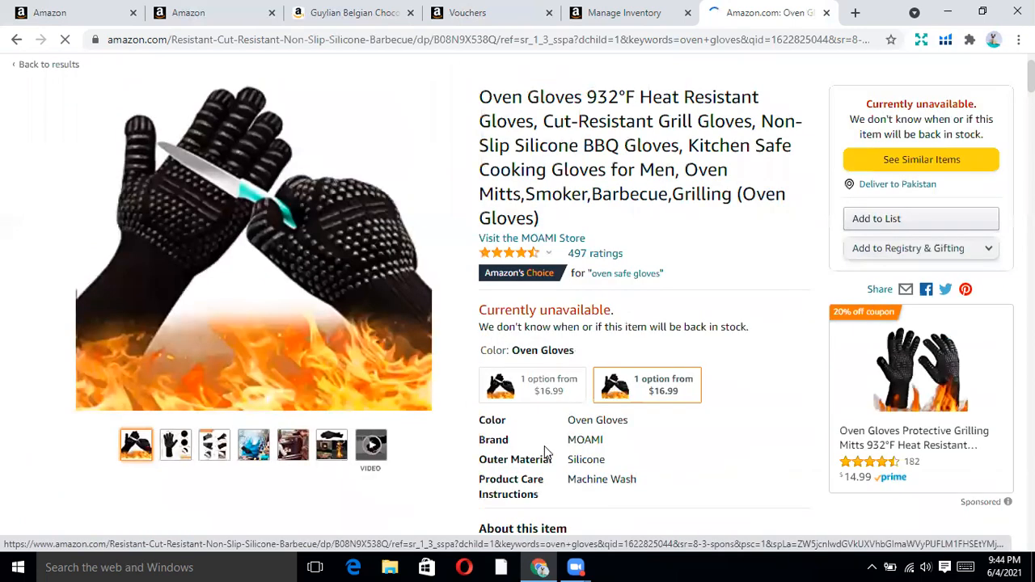
scroll(546, 450, down, 1)
scroll(547, 450, down, 4)
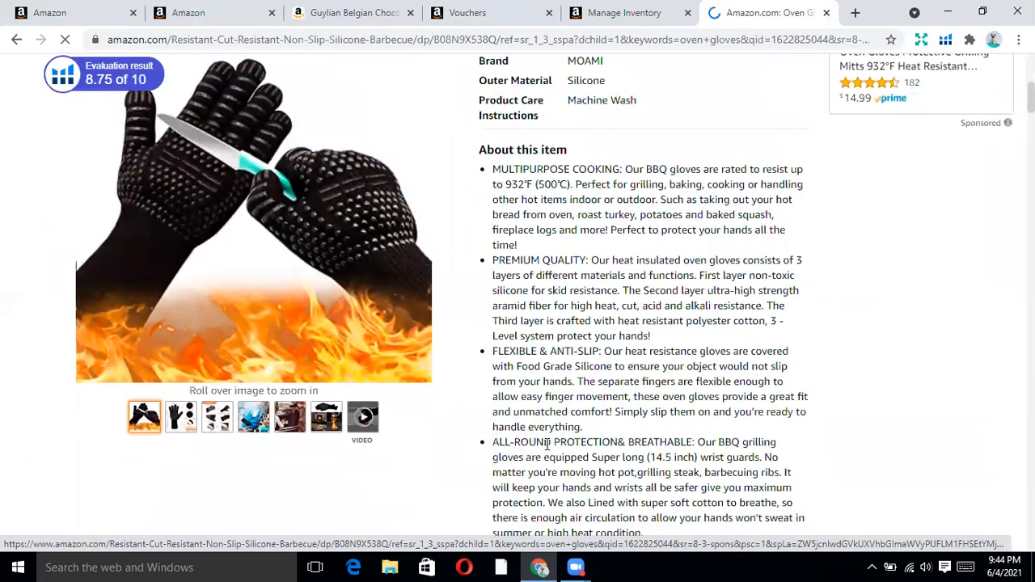
scroll(693, 372, up, 5)
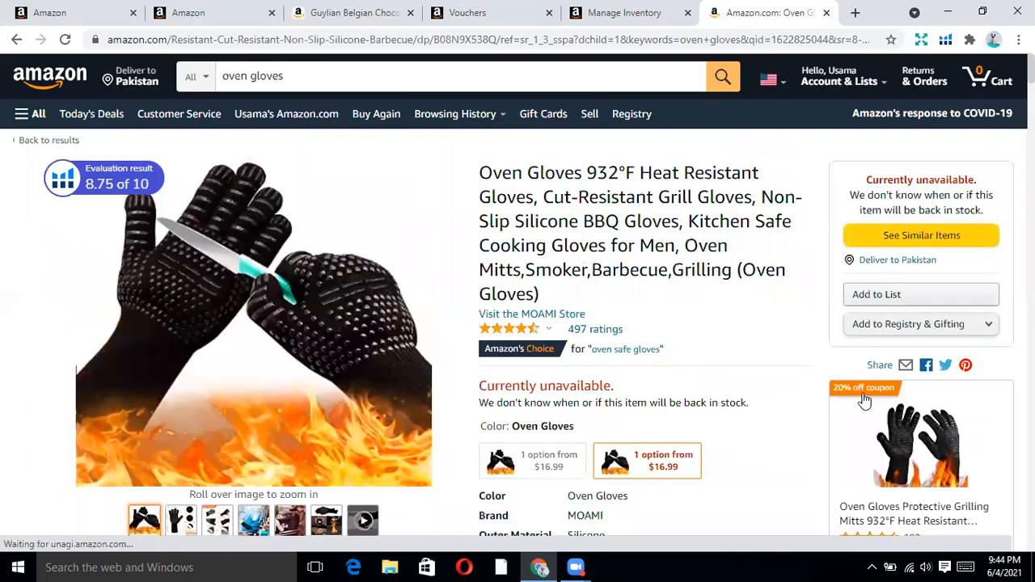
scroll(792, 390, down, 1)
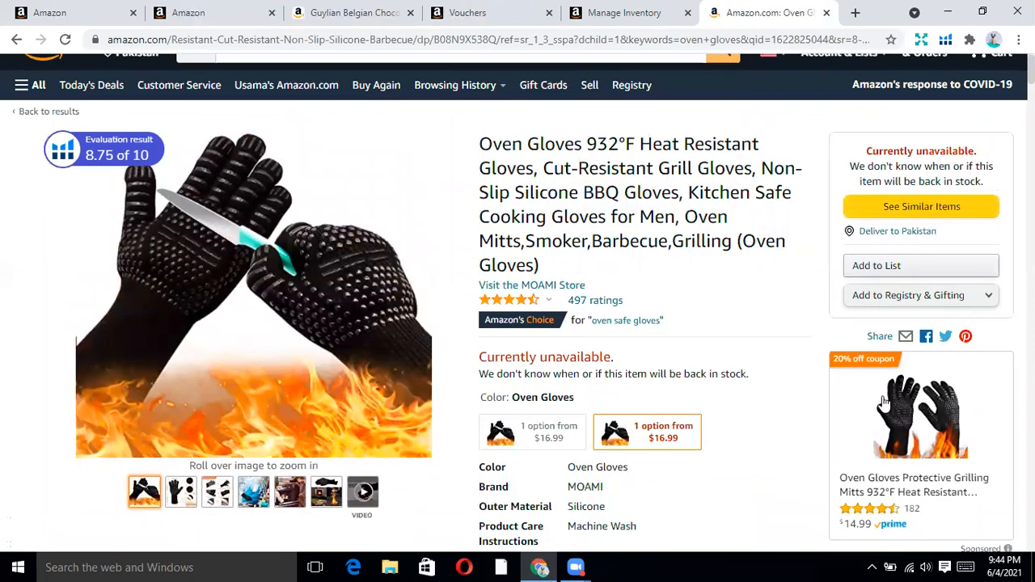
scroll(883, 402, down, 2)
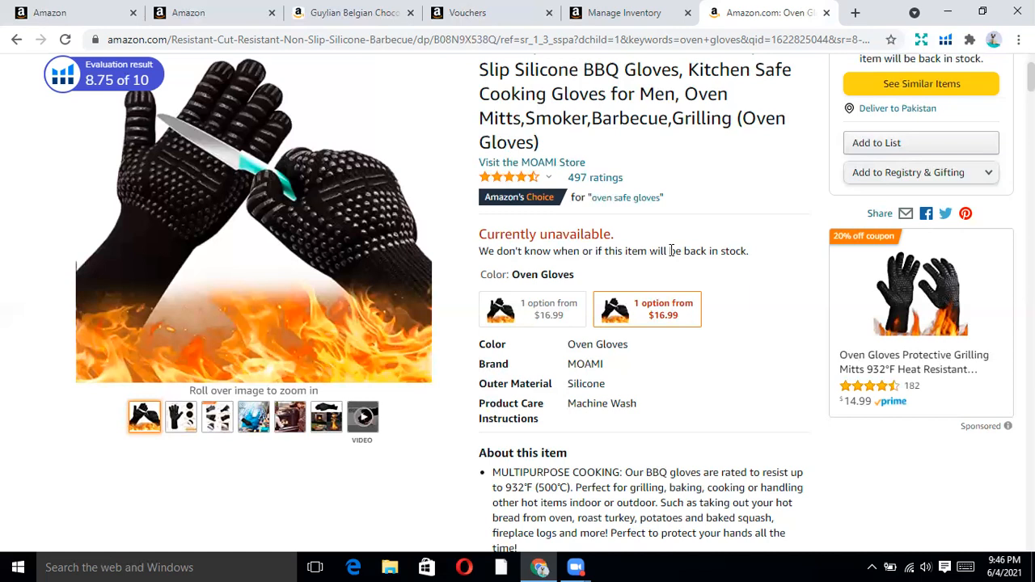
Return to the voucher being created and search its added products for ASIN B084CYKHQL.
click(477, 8)
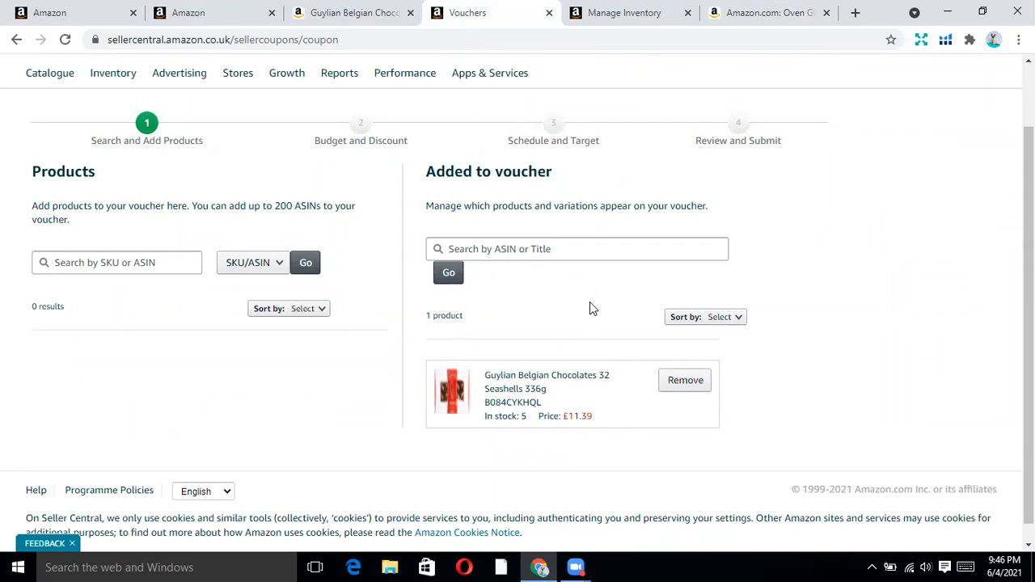
scroll(587, 388, down, 1)
scroll(574, 374, up, 2)
click(538, 323)
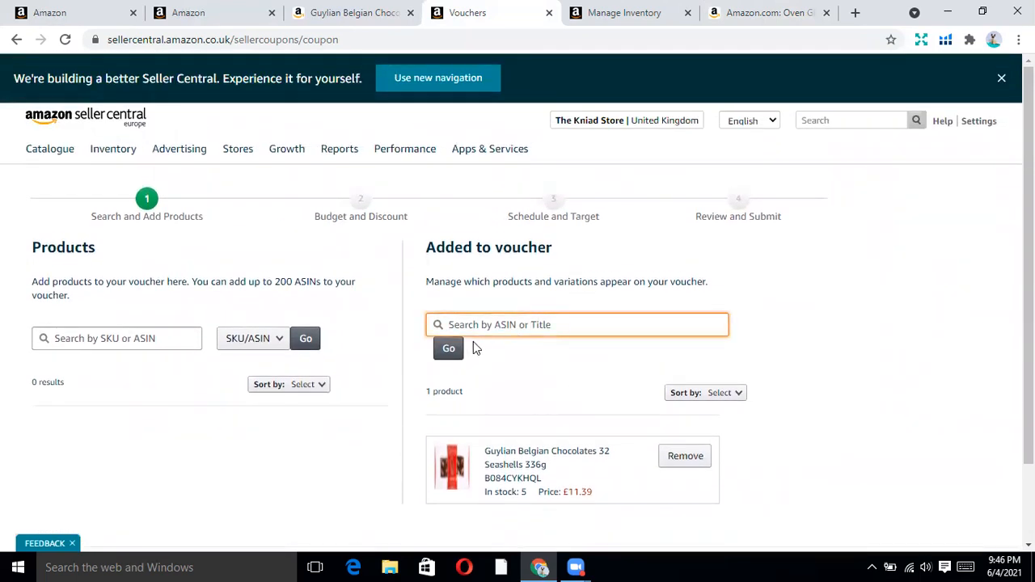
right_click(490, 326)
click(528, 412)
click(451, 353)
scroll(552, 444, down, 1)
scroll(558, 440, down, 1)
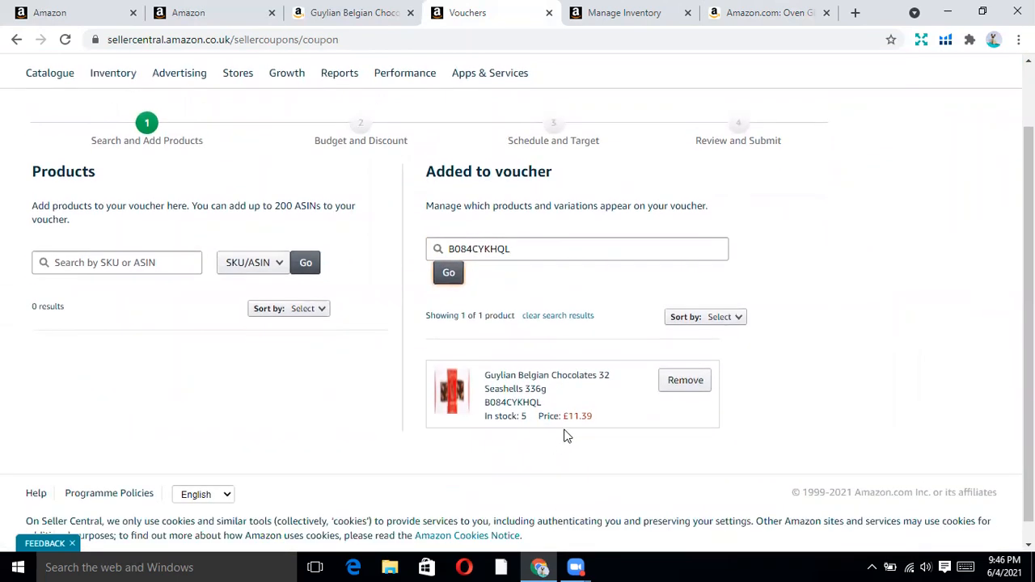
scroll(590, 436, down, 1)
scroll(557, 453, up, 1)
scroll(544, 418, up, 1)
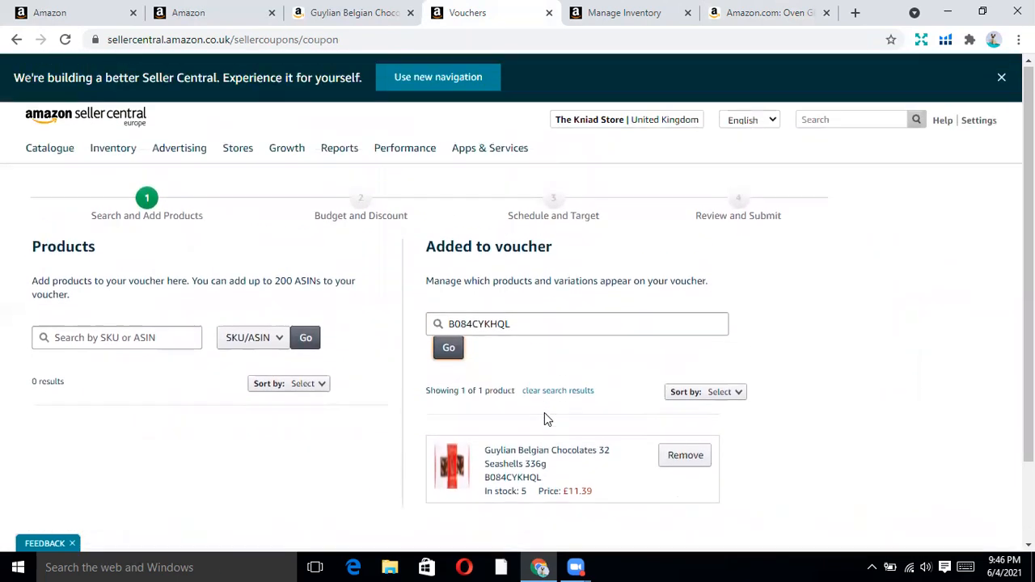
scroll(517, 400, down, 2)
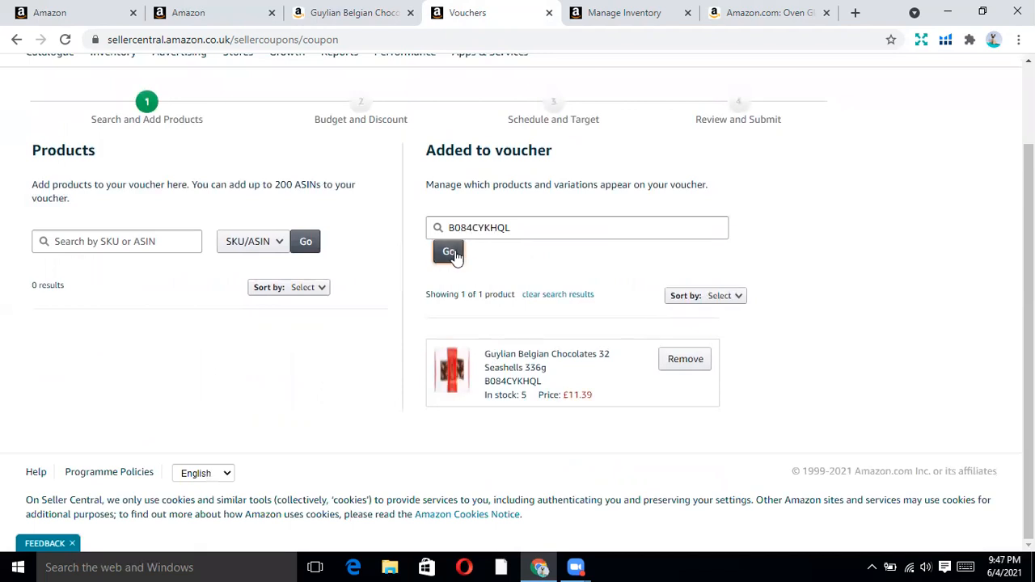
Clear the search of the voucher's added products and sort them by name.
click(557, 382)
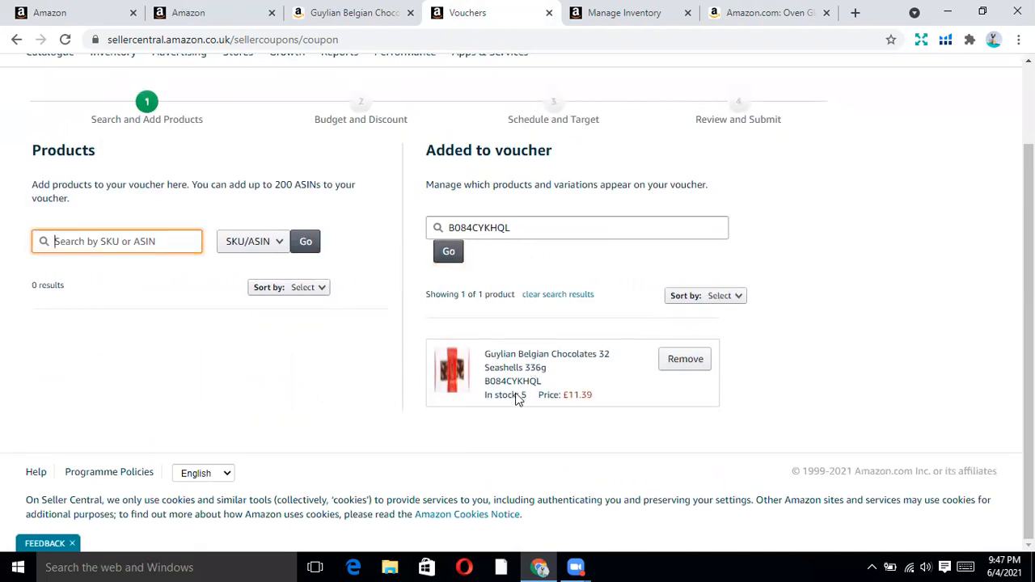
click(557, 294)
click(721, 304)
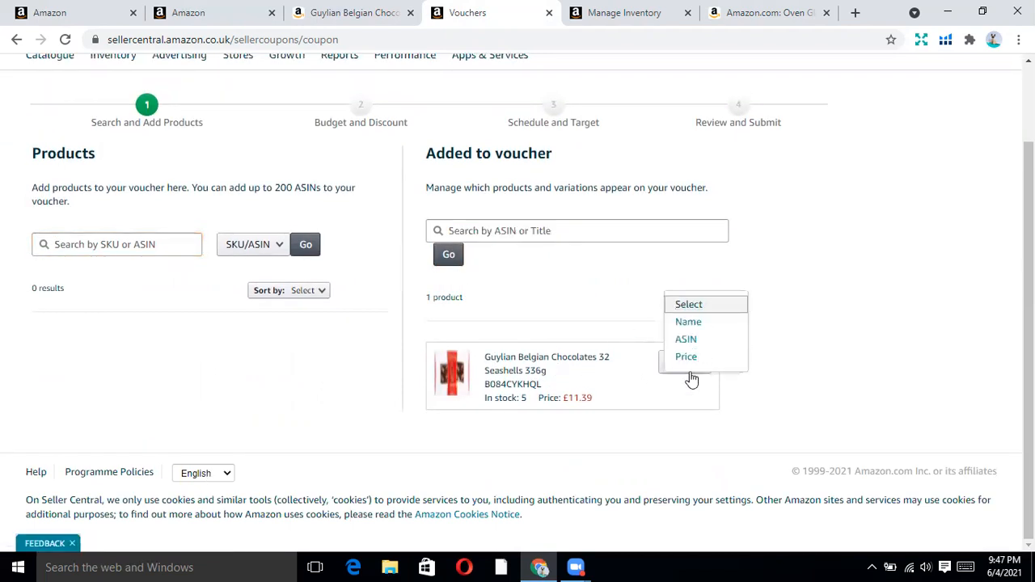
click(696, 325)
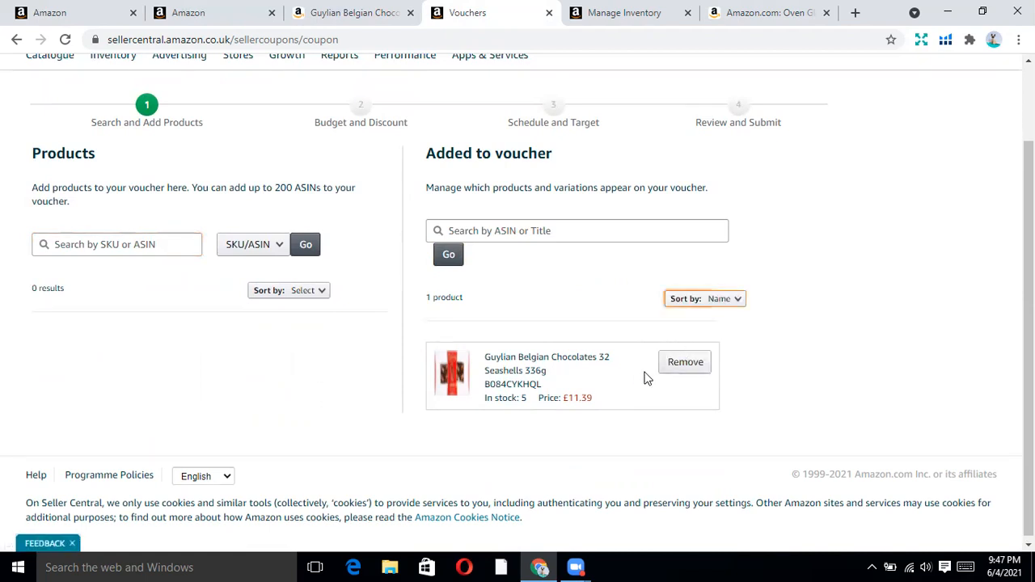
Continue to the Budget and Discount stage and set the voucher's discount to 20 percent off.
scroll(554, 397, up, 2)
click(509, 326)
scroll(493, 412, down, 1)
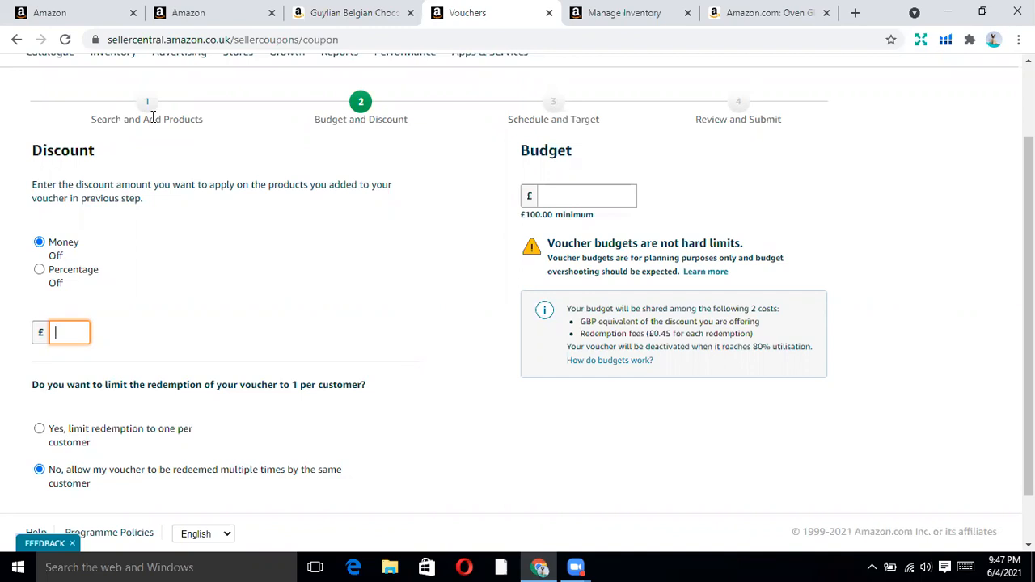
text(4)
click(75, 273)
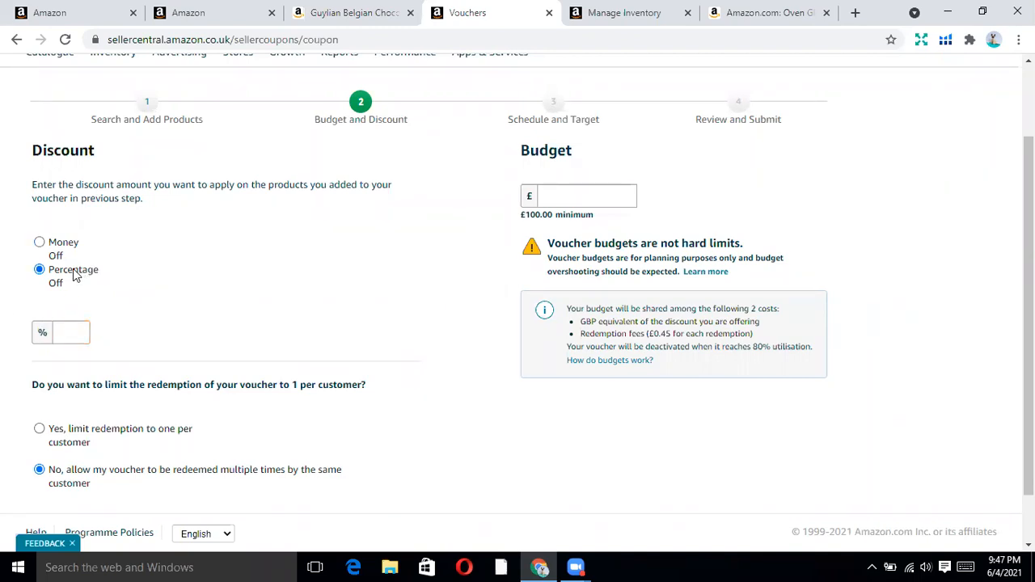
click(80, 337)
text(20)
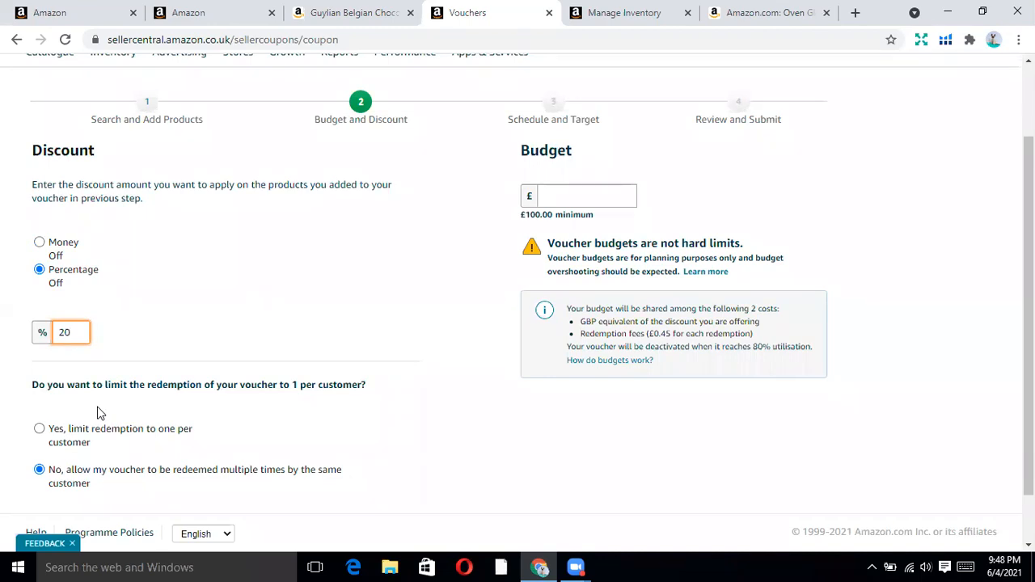
Limit the voucher's redemption to one per customer and set its budget to £110.
click(41, 431)
click(568, 195)
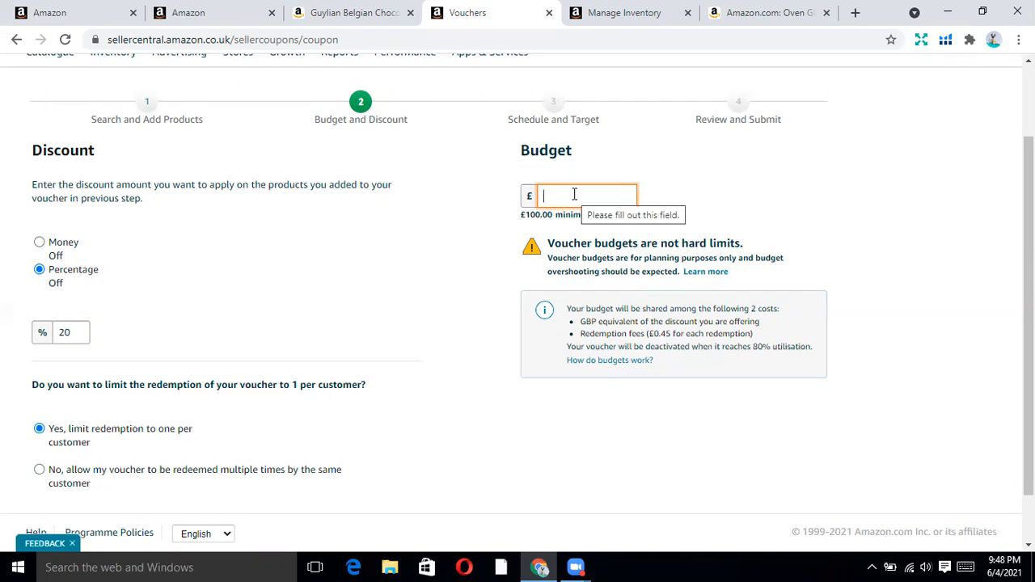
text(2)
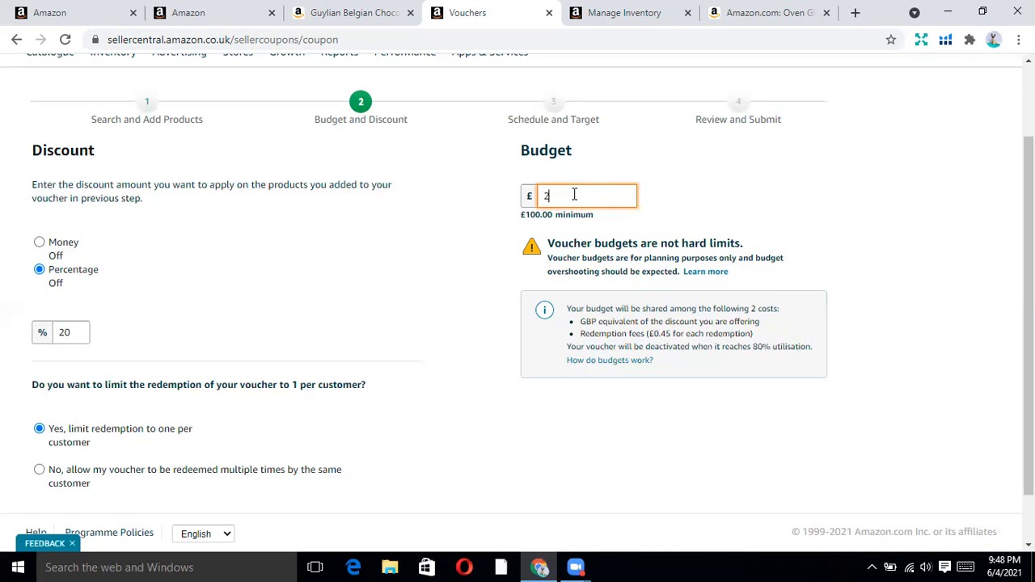
key(BackSpace)
text(110)
scroll(455, 268, down, 1)
click(457, 241)
Try a voucher budget of £90, below the £100 minimum.
click(574, 142)
key(BackSpace)
key(BackSpace)
key(BackSpace)
key(BackSpace)
key(BackSpace)
key(BackSpace)
text(90)
click(492, 186)
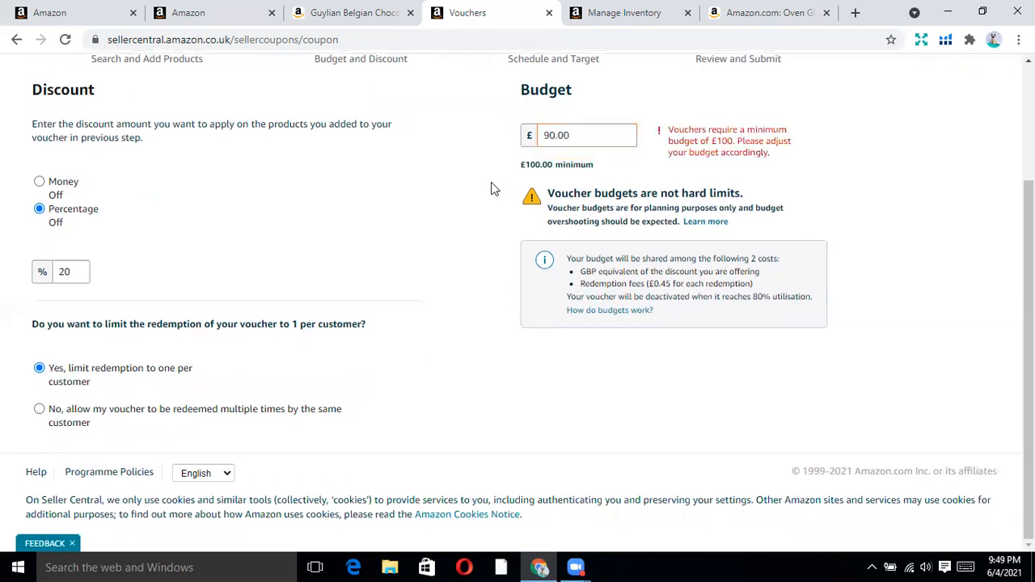
Set the voucher's budget to £101 and continue to the Schedule and Target stage.
click(609, 138)
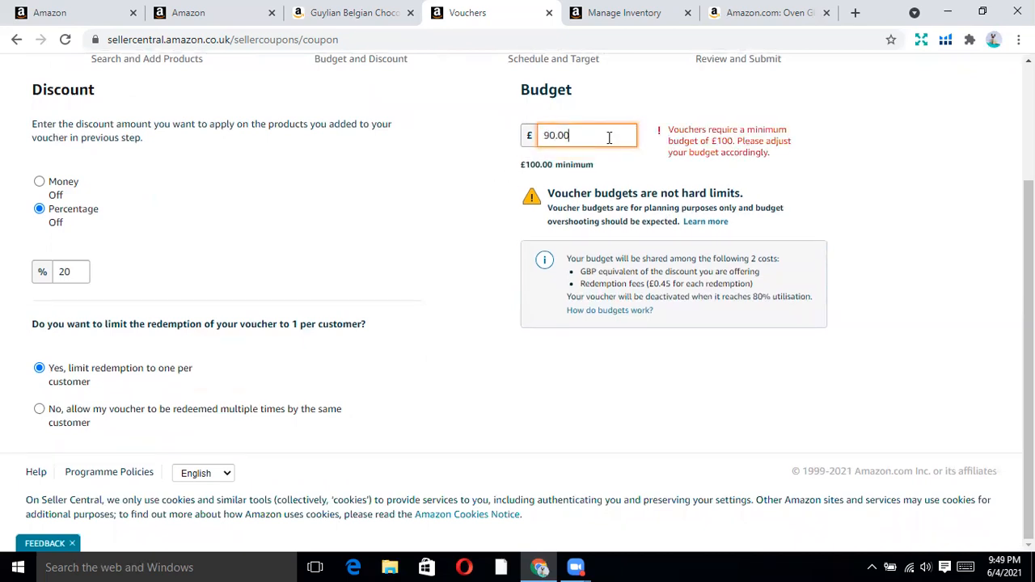
key(BackSpace)
key(BackSpace)
key(BackSpace)
key(BackSpace)
key(BackSpace)
text(101)
click(390, 248)
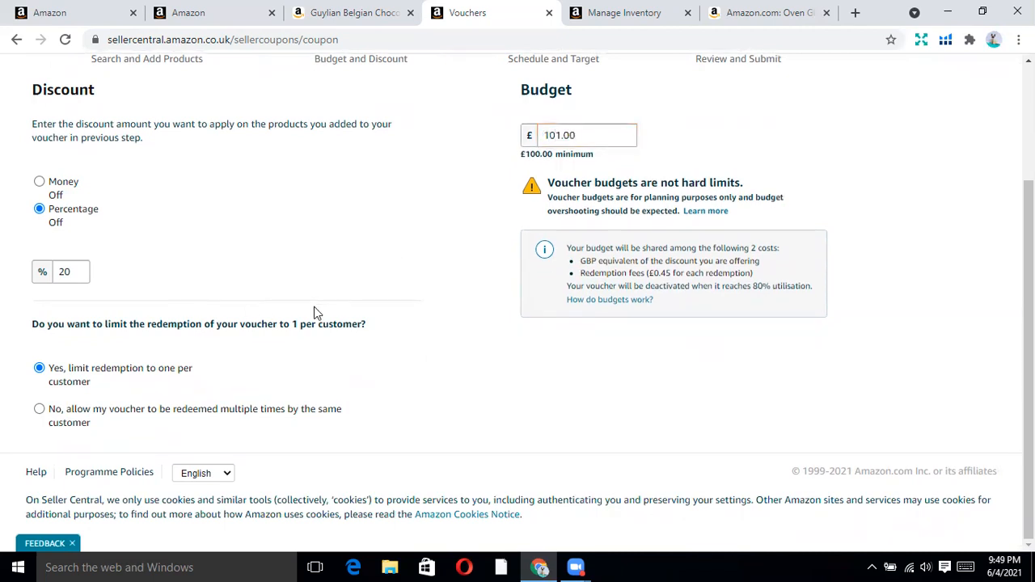
scroll(314, 306, up, 2)
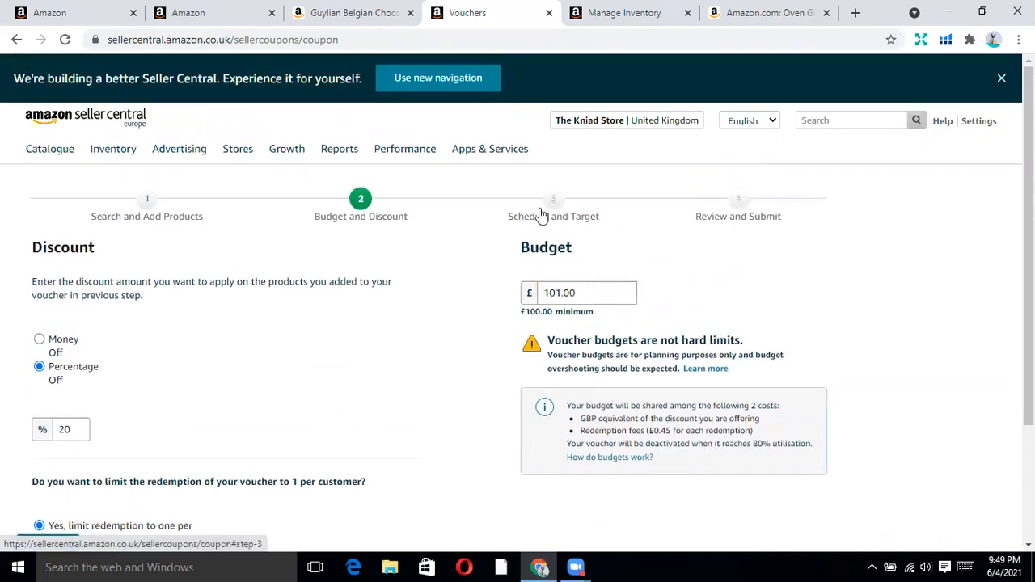
scroll(477, 279, down, 2)
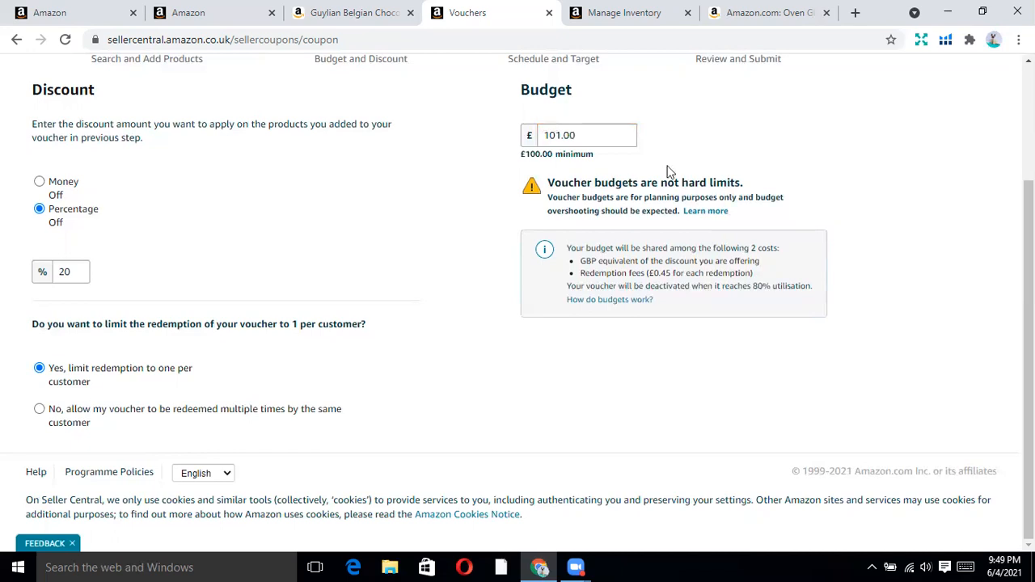
click(603, 138)
key(Return)
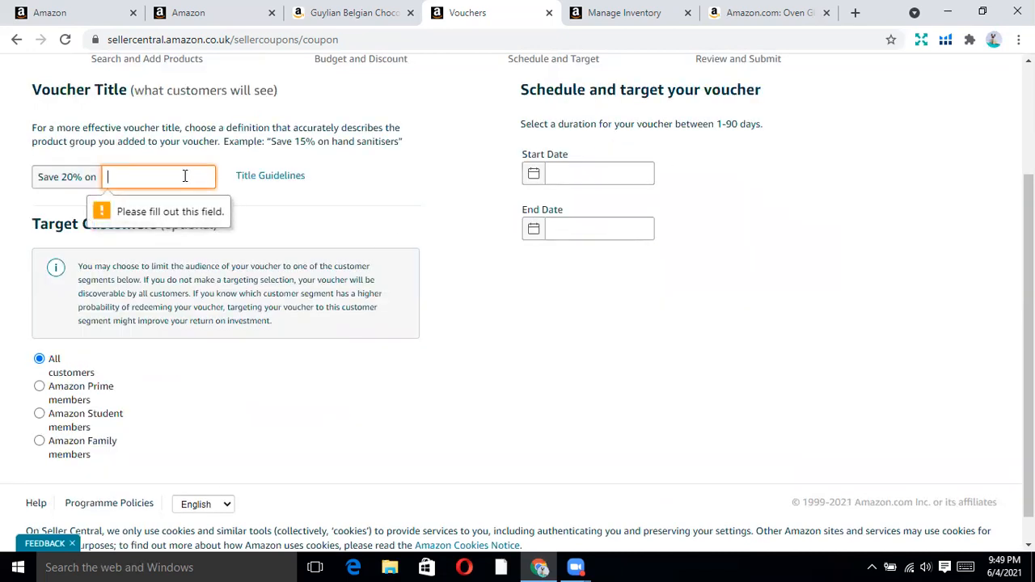
Copy "Guylian Belgian Chocolates 32" from the product page's title and paste it as the voucher title.
scroll(184, 175, up, 2)
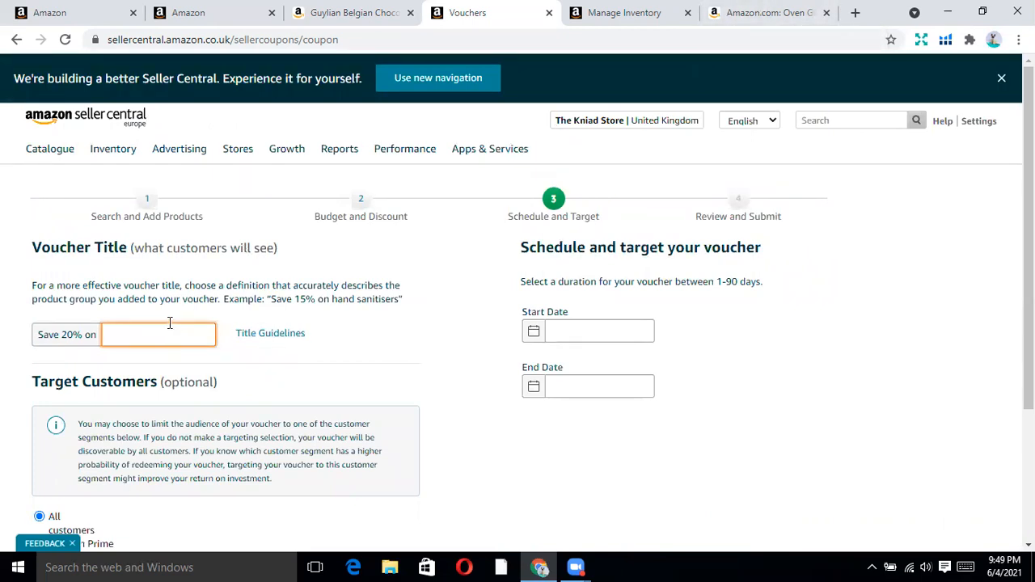
click(400, 12)
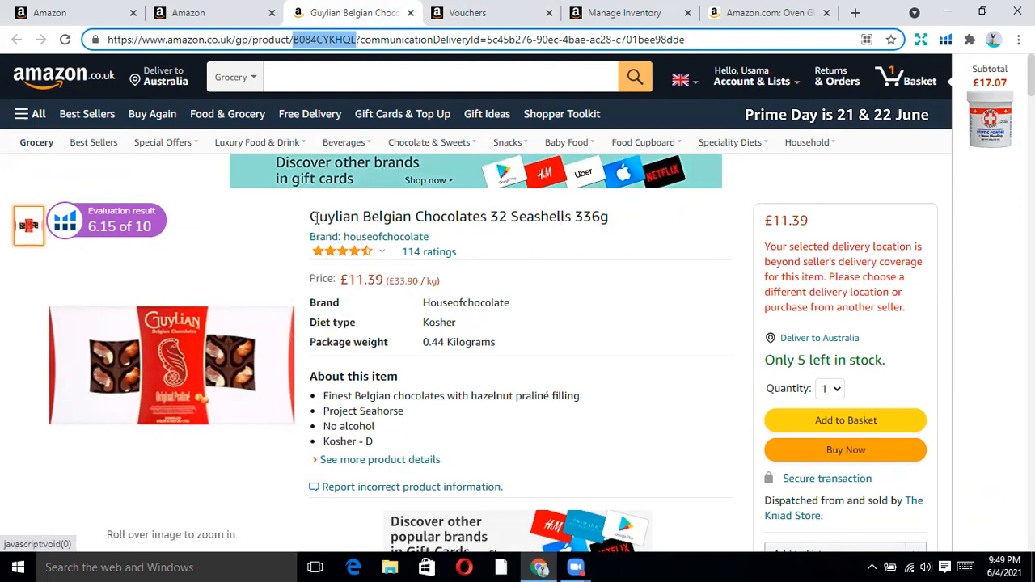
drag(311, 217, 492, 218)
key(ctrl+c)
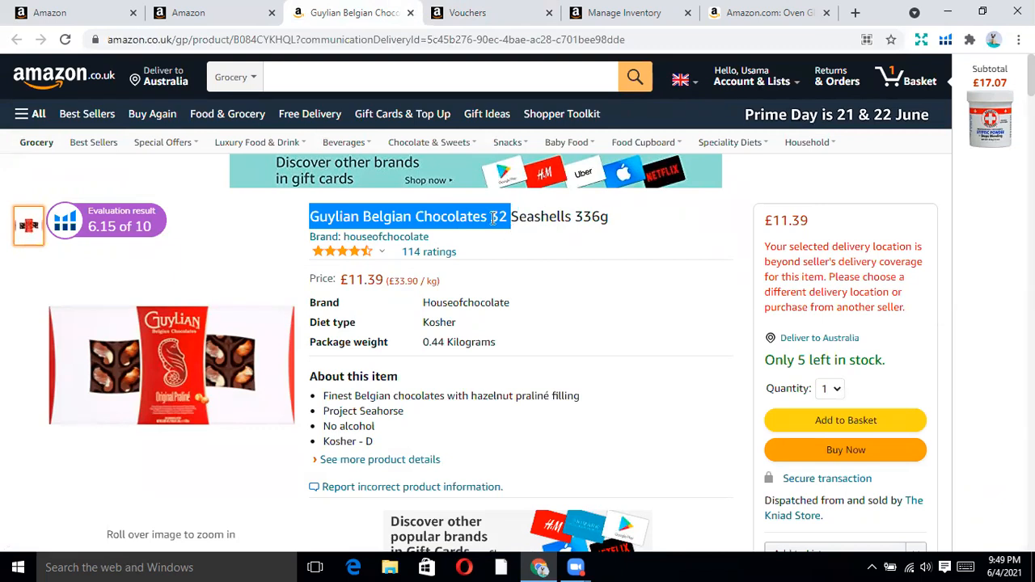
click(236, 7)
click(478, 8)
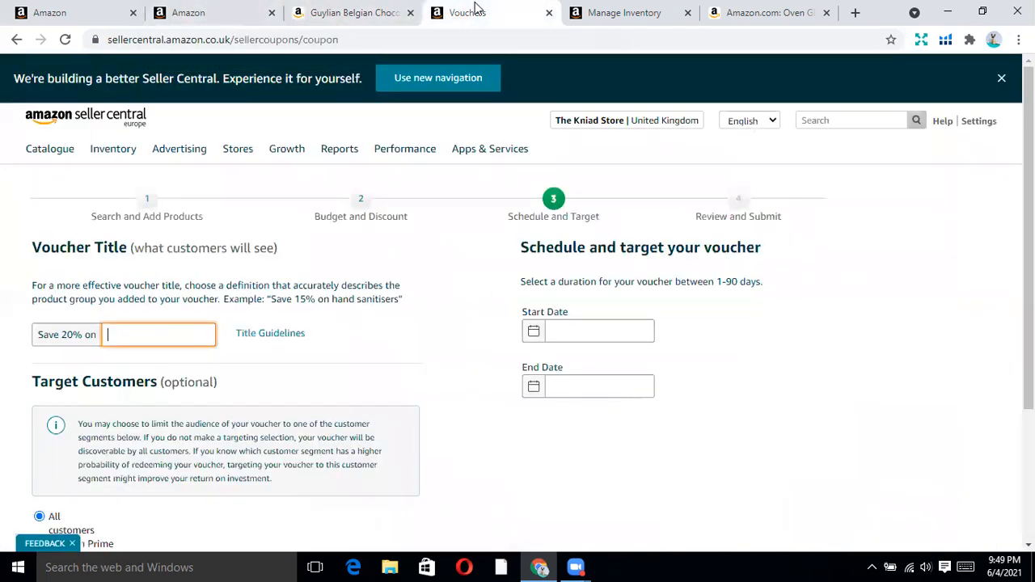
right_click(163, 332)
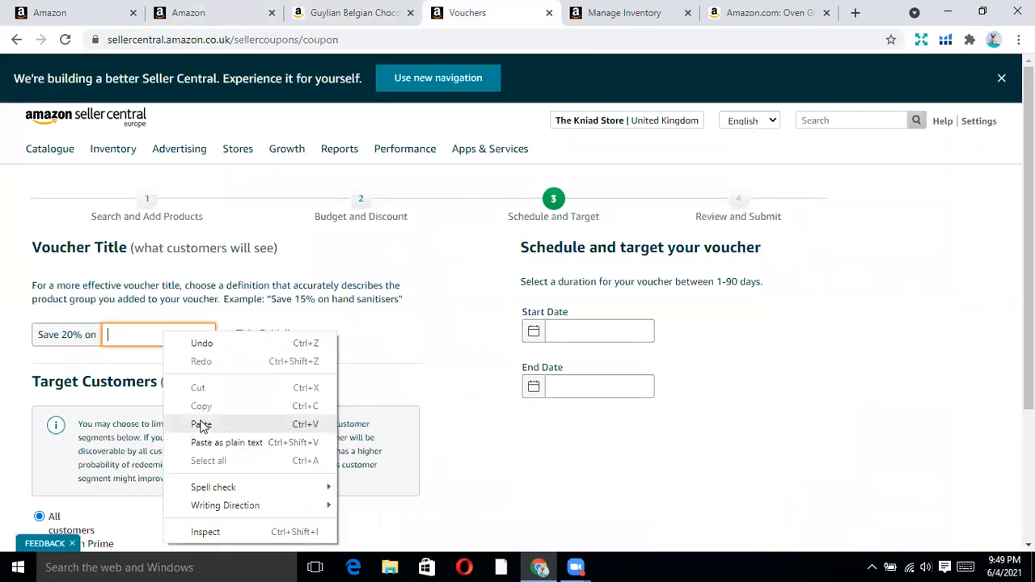
click(201, 422)
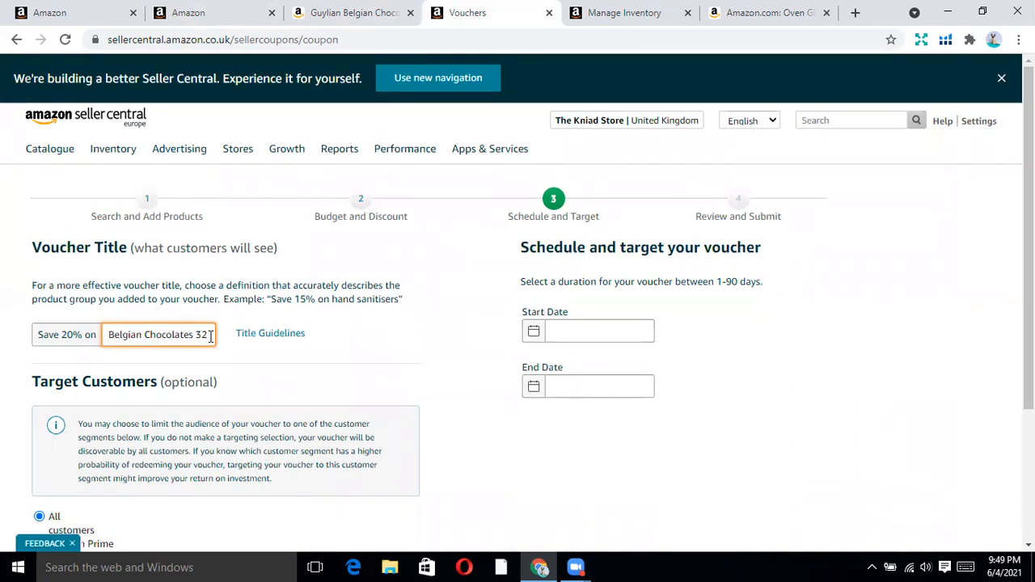
Go back to the Amazon.com oven gloves search results and look through them for coupon labels.
click(731, 12)
click(15, 40)
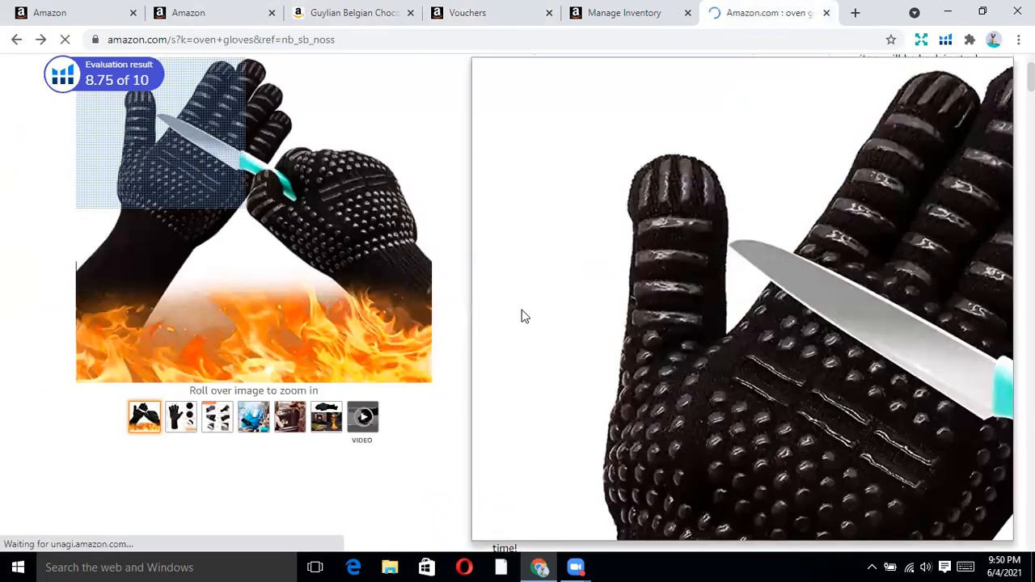
scroll(694, 307, up, 2)
scroll(688, 311, down, 9)
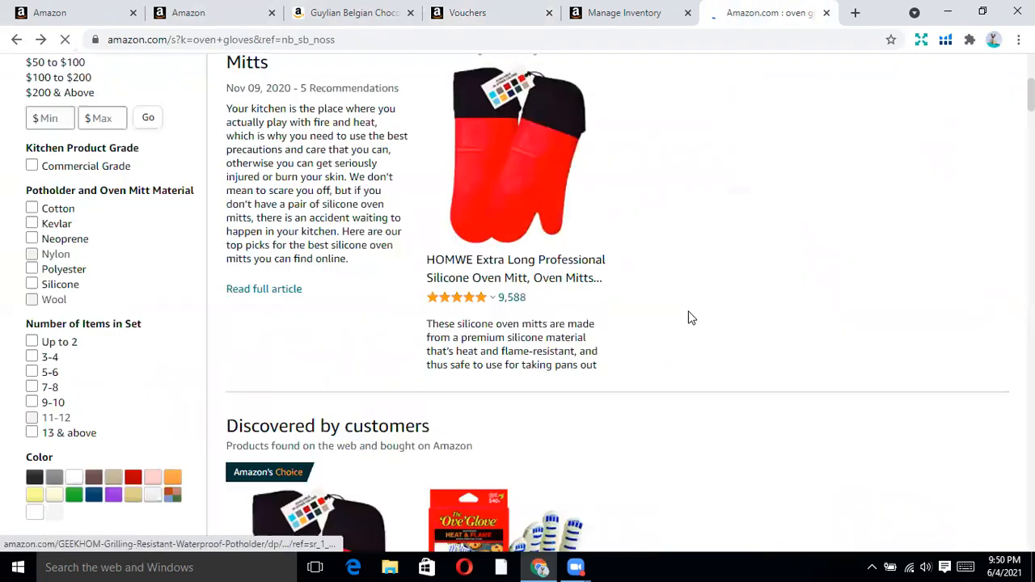
click(624, 12)
click(768, 12)
scroll(626, 257, down, 5)
scroll(677, 377, down, 4)
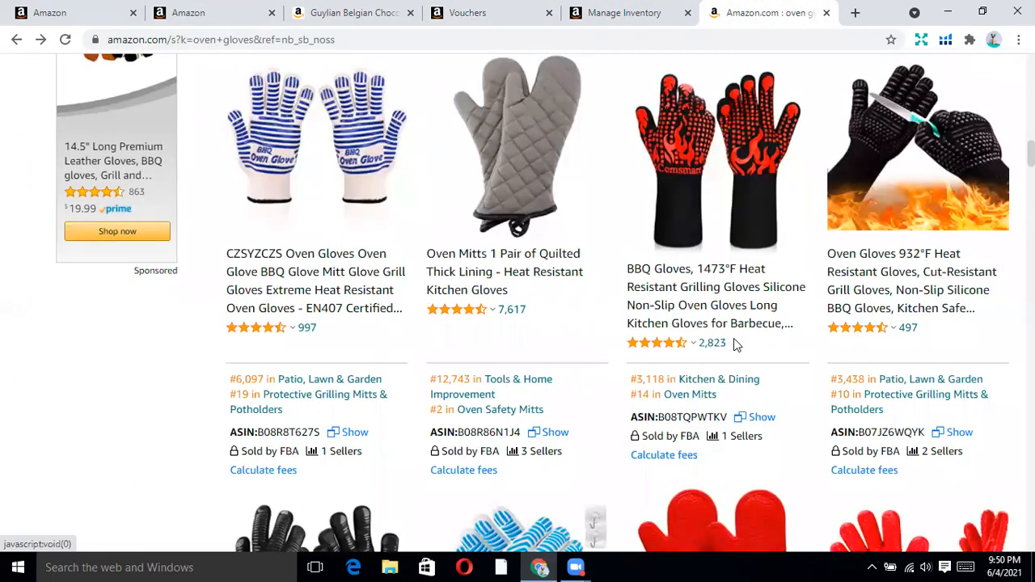
scroll(716, 246, down, 3)
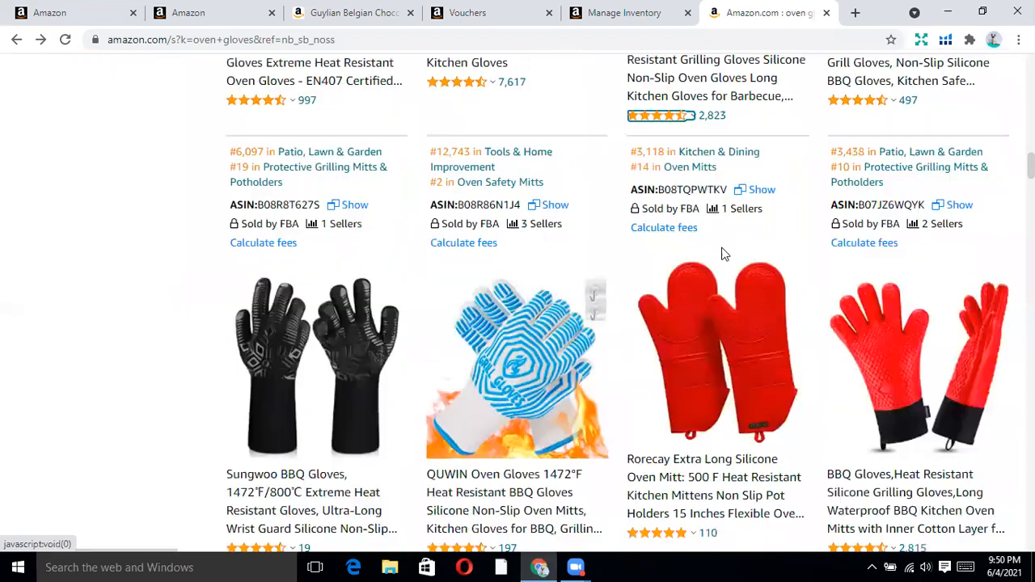
scroll(710, 252, down, 2)
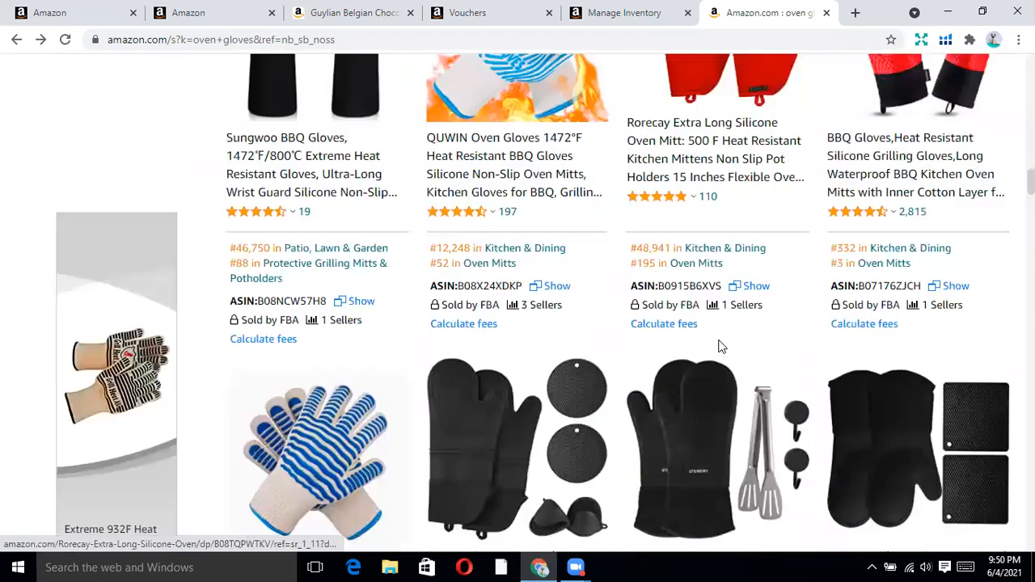
scroll(720, 347, down, 5)
scroll(721, 346, up, 4)
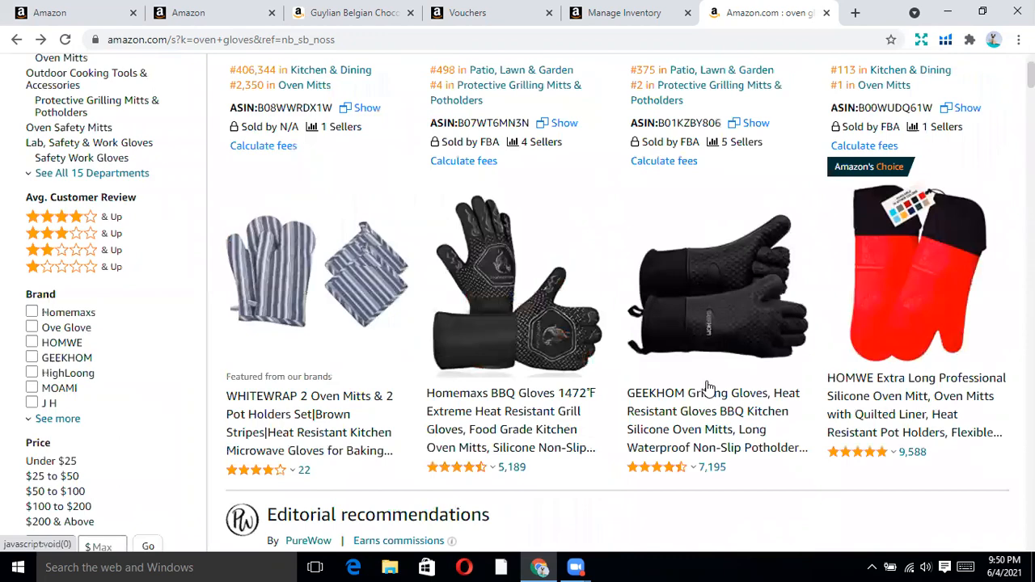
scroll(708, 388, up, 2)
Rerun the oven gloves search and examine the listings for how a coupon would be displayed.
click(384, 84)
key(Return)
scroll(450, 259, down, 3)
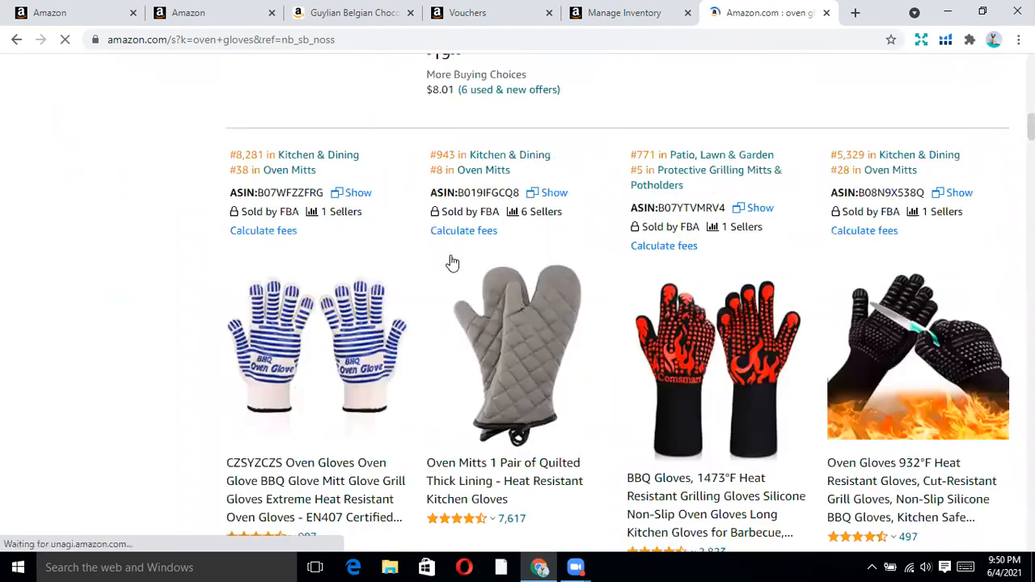
scroll(450, 258, down, 8)
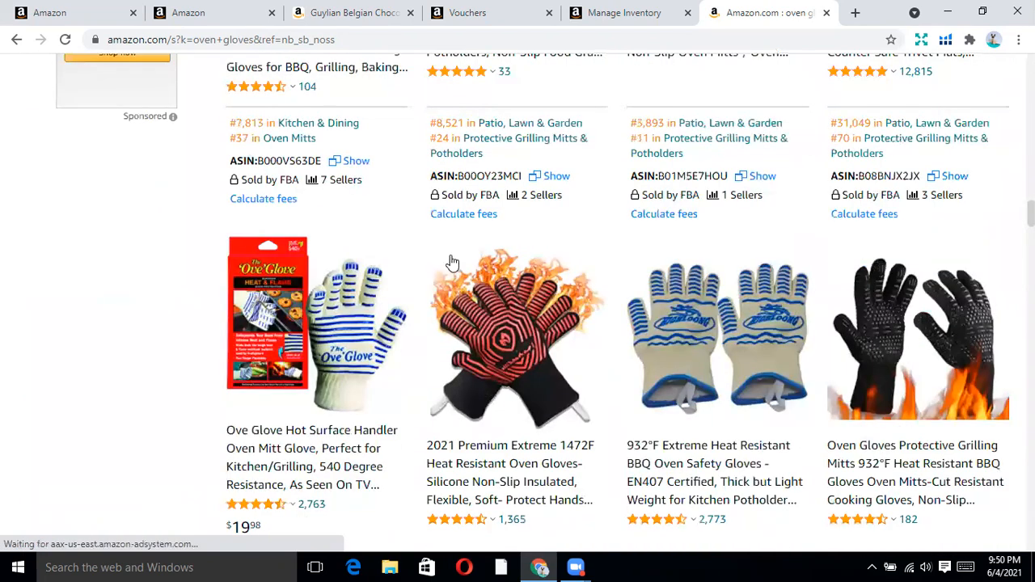
scroll(450, 259, down, 8)
scroll(450, 263, down, 5)
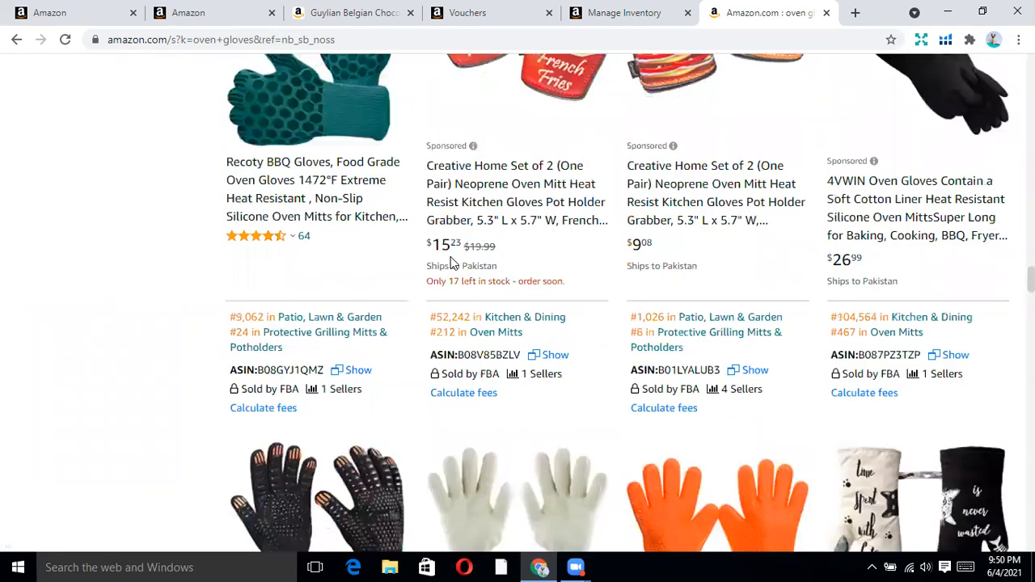
scroll(450, 260, down, 3)
scroll(451, 257, down, 7)
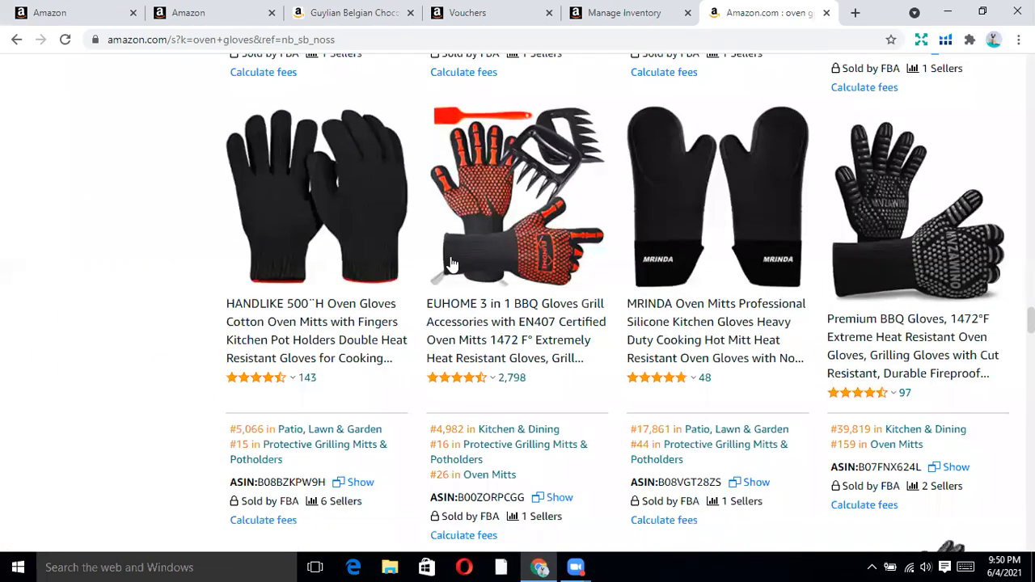
scroll(453, 264, down, 5)
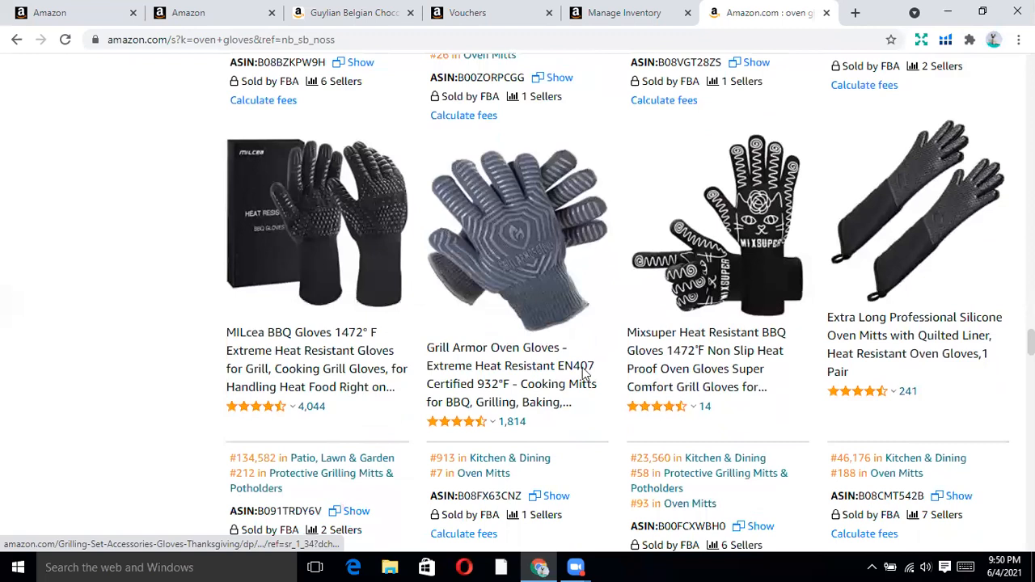
scroll(412, 320, down, 2)
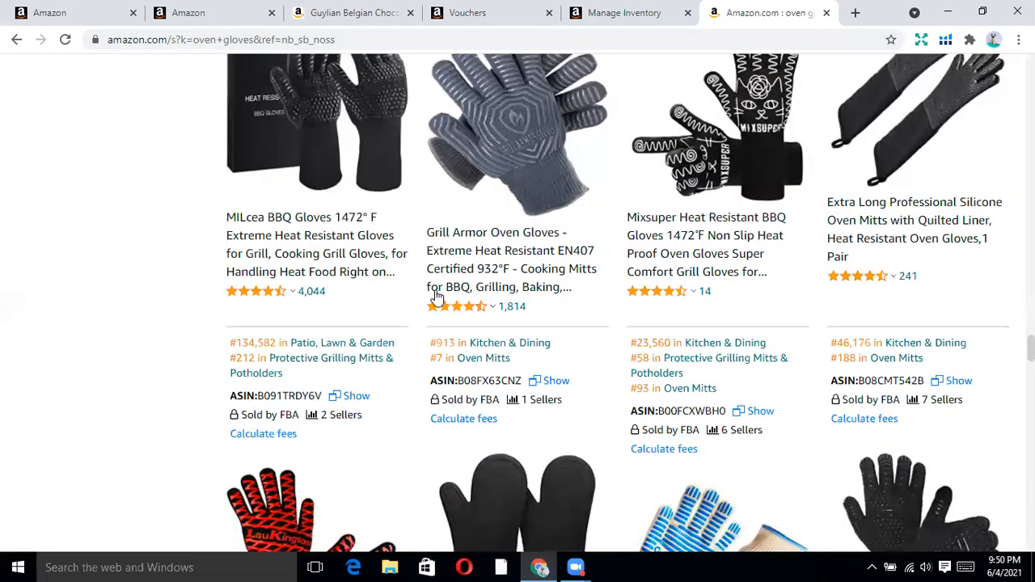
mouse_move(434, 307)
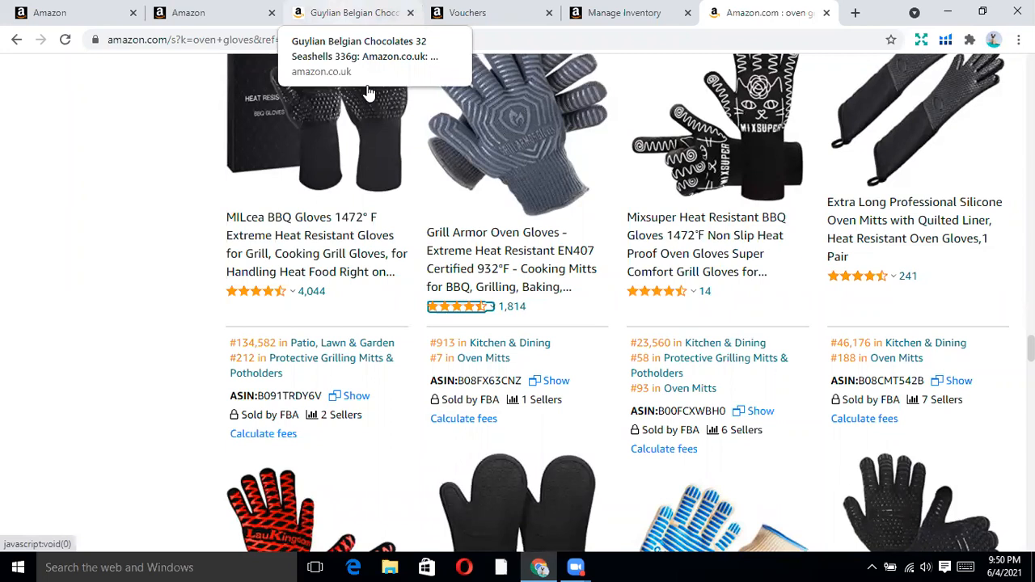
Return to the voucher being created and choose All customers as its target audience.
click(222, 7)
click(461, 12)
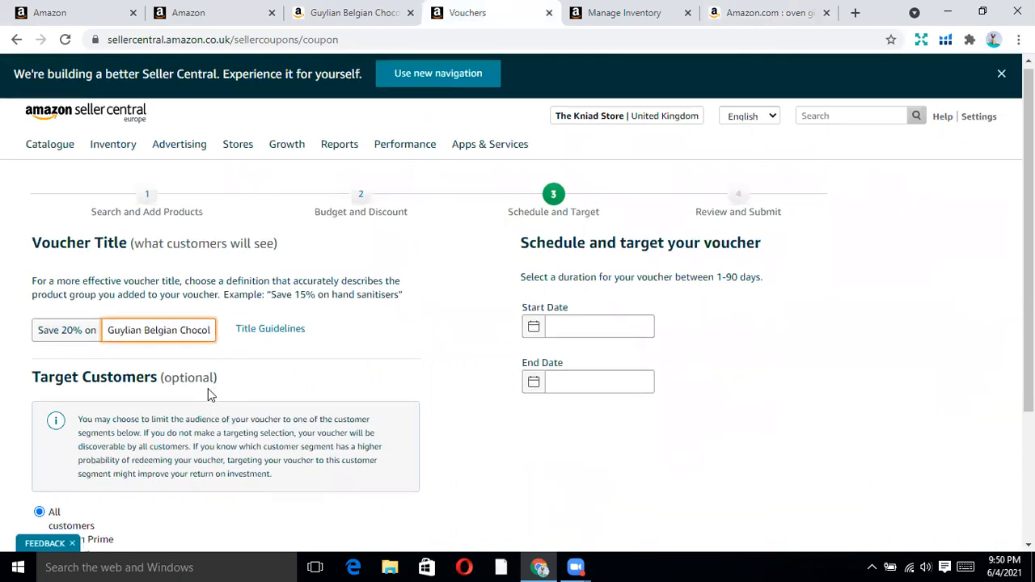
scroll(155, 402, down, 3)
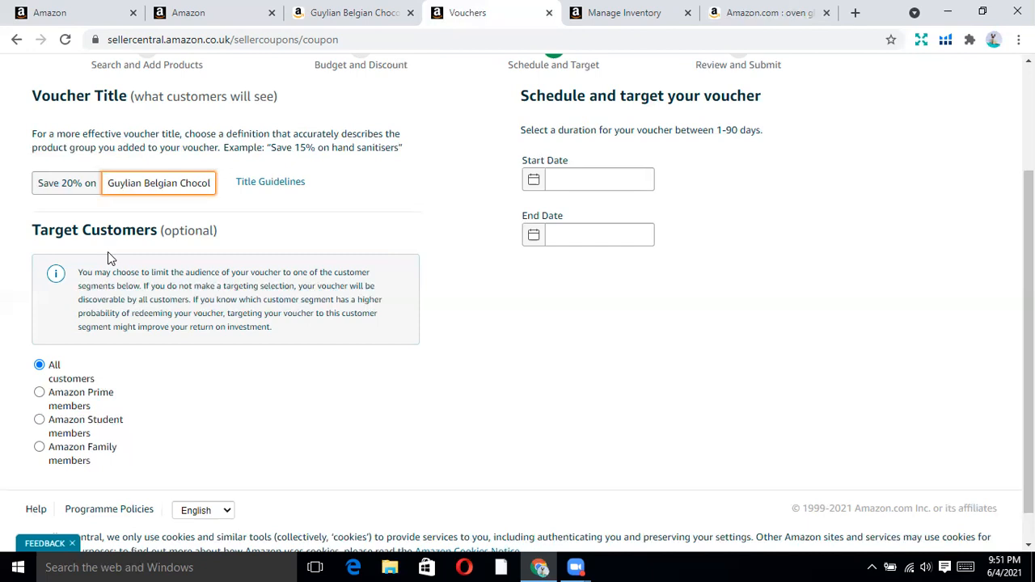
click(37, 365)
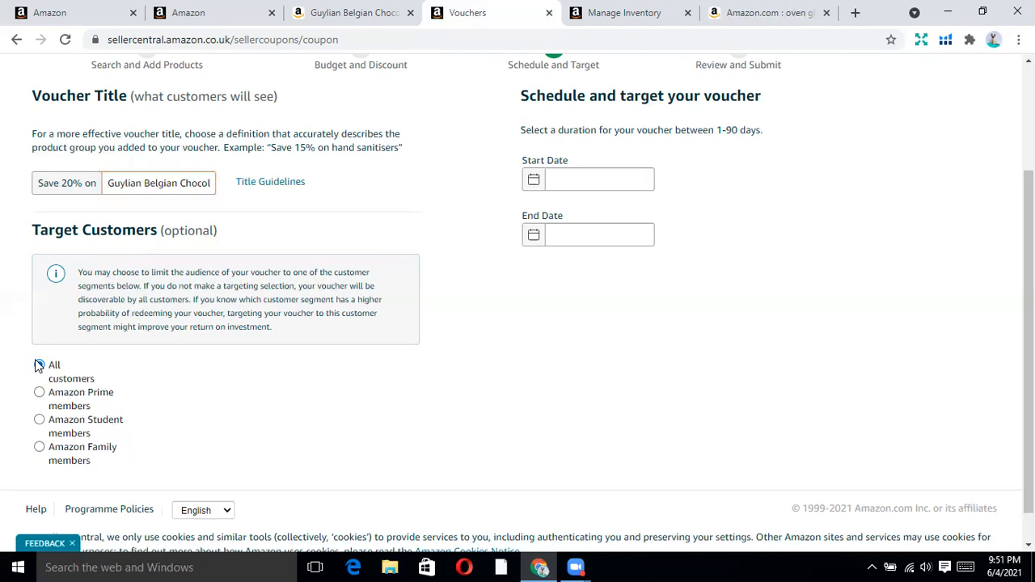
click(37, 364)
Schedule the voucher with start date 06/04/2021 and end date 06/30/2021.
click(599, 175)
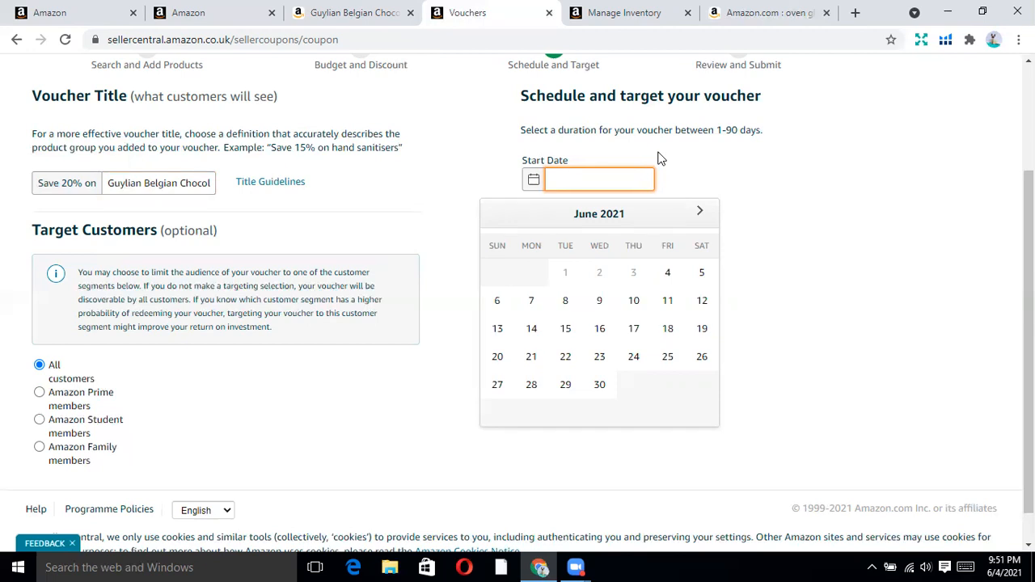
click(668, 275)
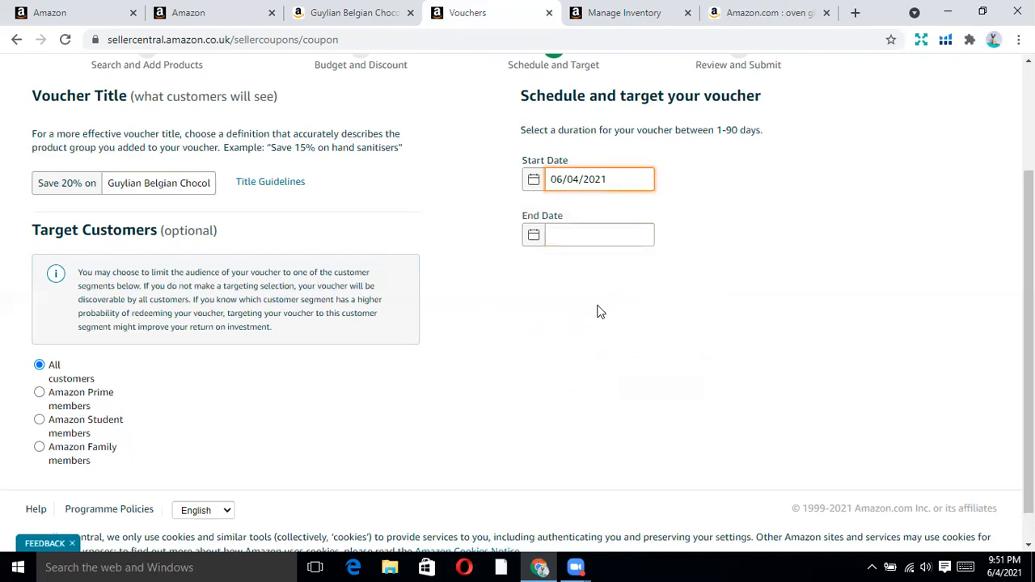
click(600, 232)
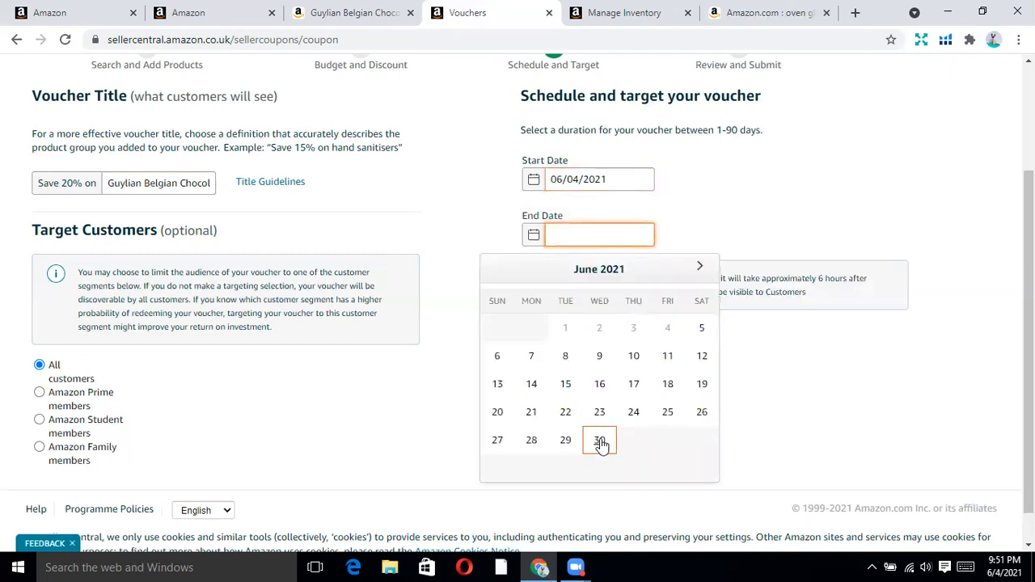
click(600, 440)
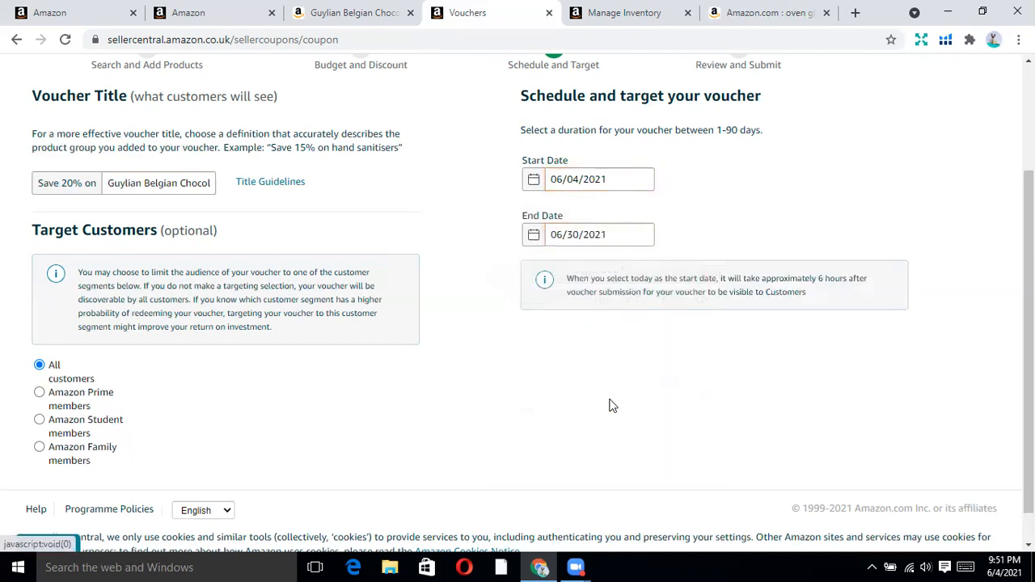
scroll(544, 302, down, 1)
click(612, 212)
scroll(613, 242, up, 3)
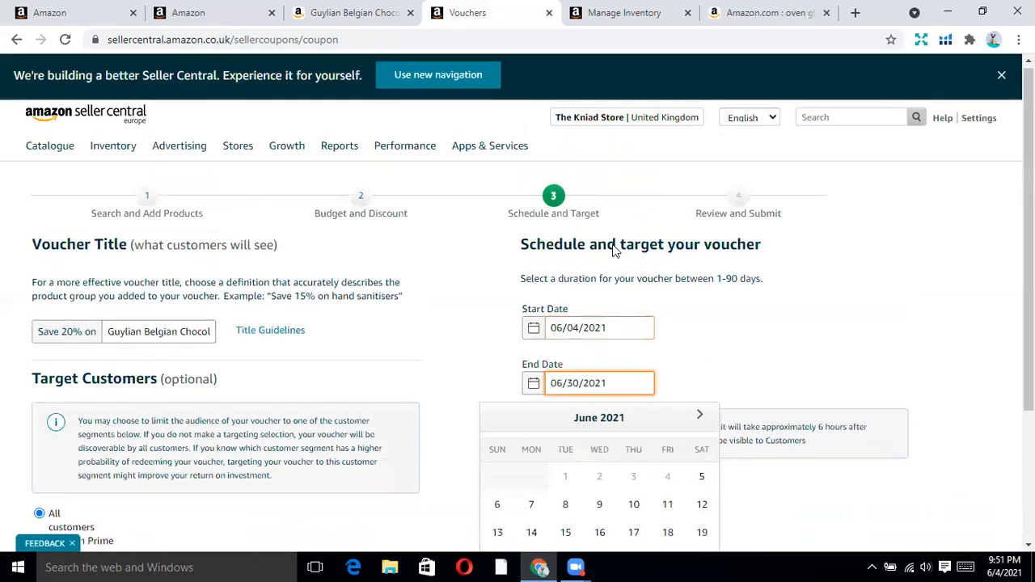
Reselect June 30, 2021 as the voucher's end date and try to proceed to the Review and Submit stage.
scroll(623, 275, down, 2)
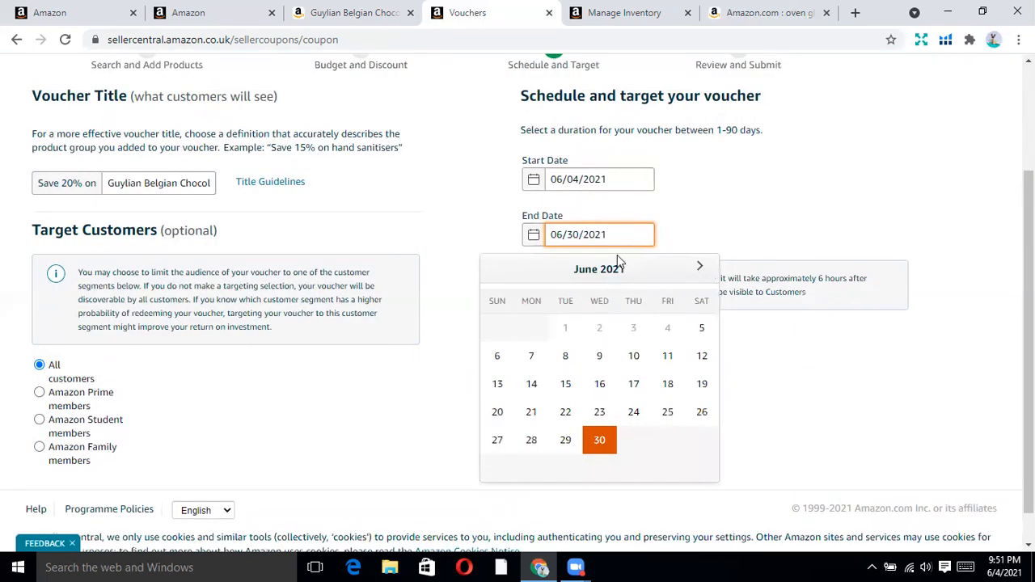
click(601, 444)
scroll(526, 456, up, 3)
click(736, 204)
scroll(705, 333, down, 1)
scroll(705, 333, down, 1)
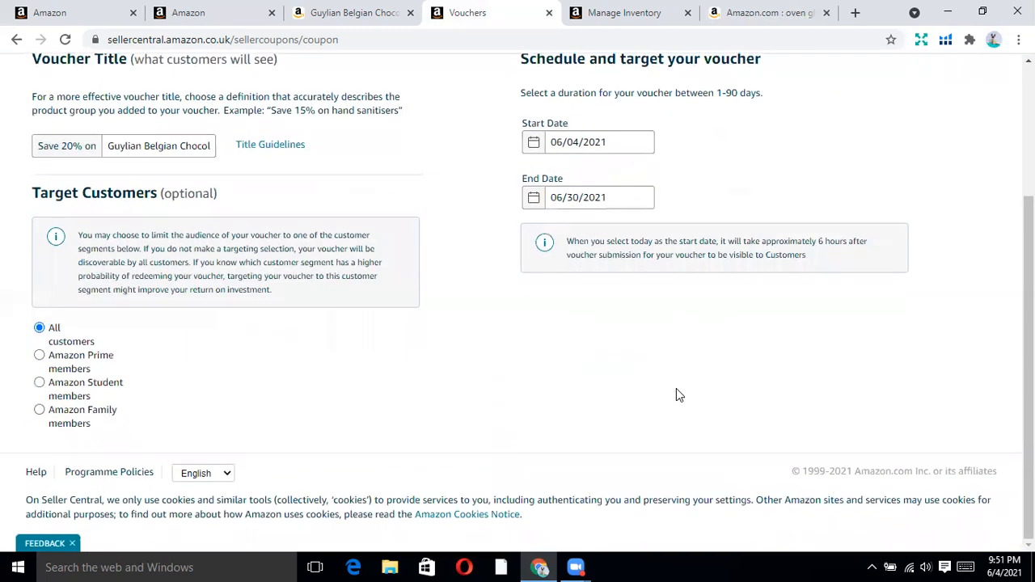
Pick 06/30/2021 again as the voucher's end date and check the title, target customers and schedule settings.
scroll(474, 422, up, 2)
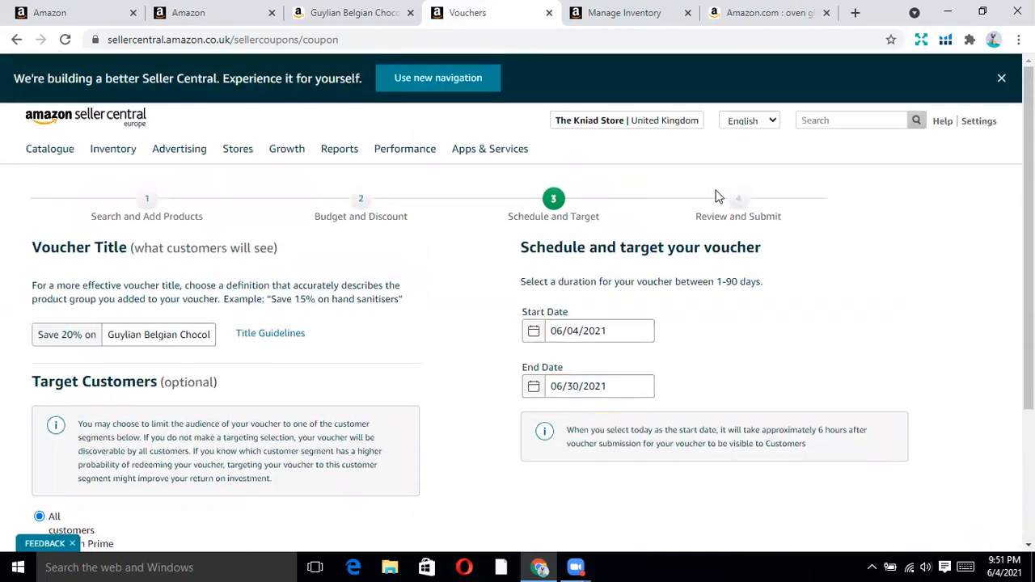
scroll(611, 364, down, 2)
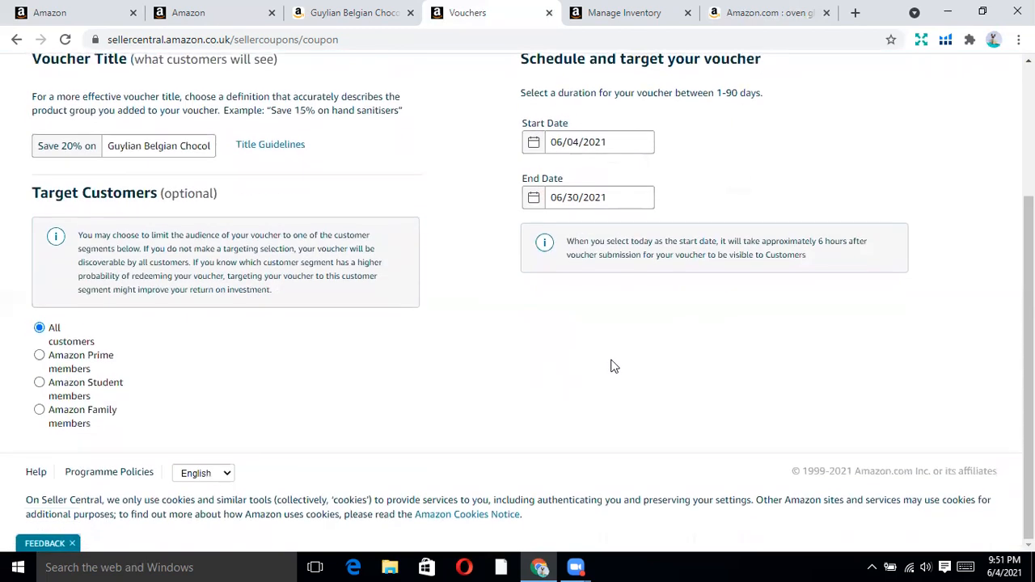
click(616, 198)
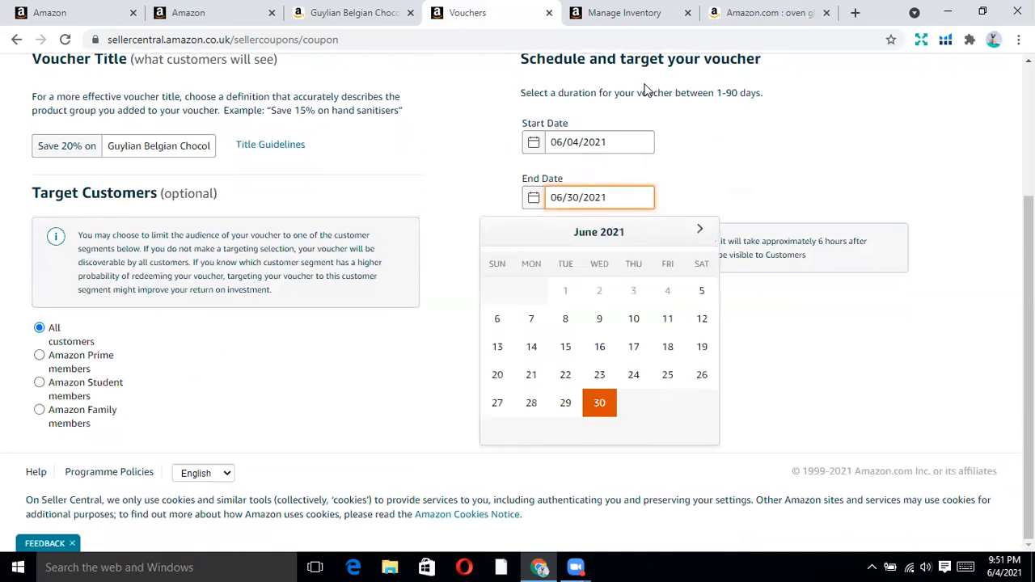
click(596, 404)
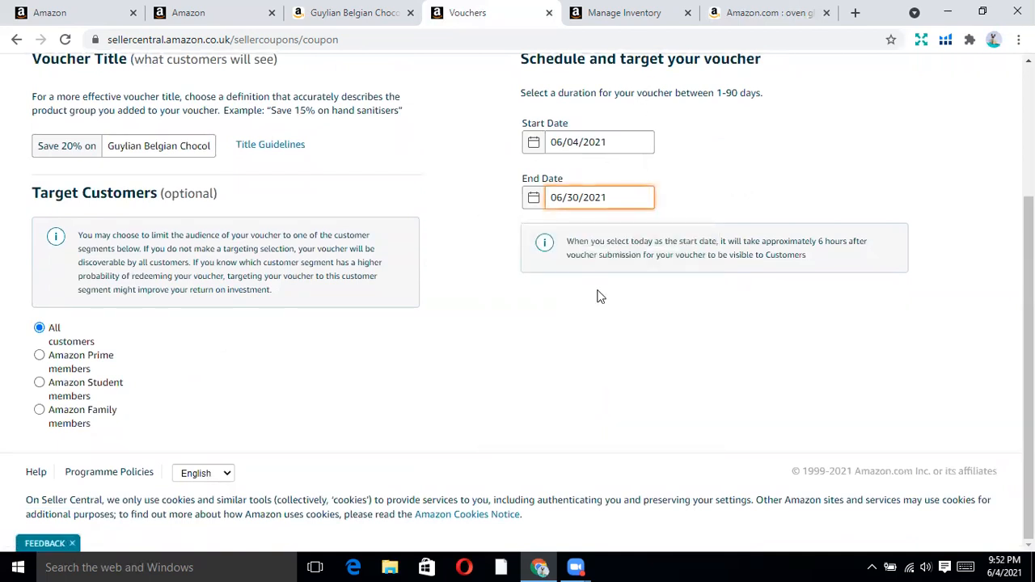
scroll(602, 283, up, 3)
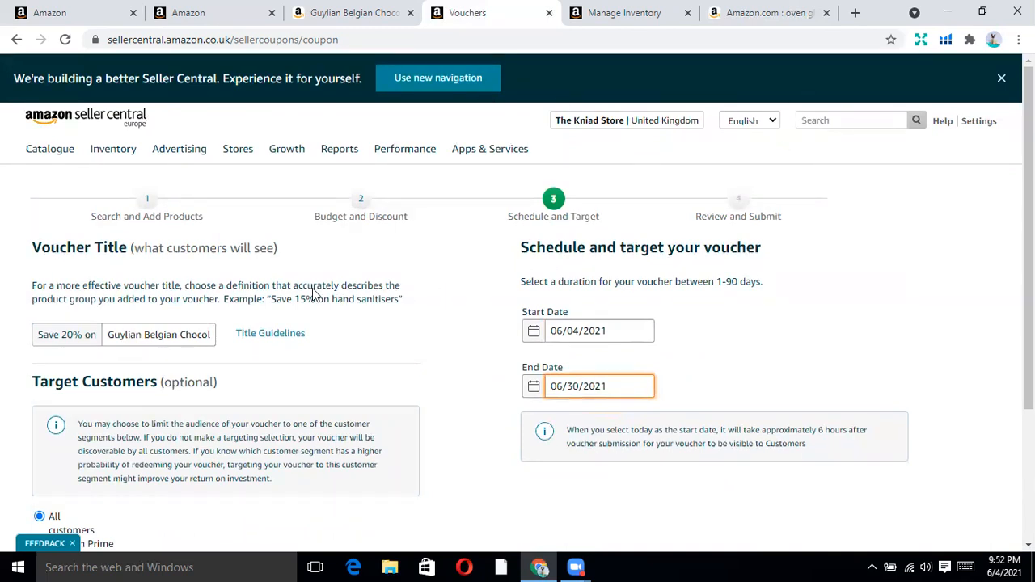
scroll(446, 337, down, 3)
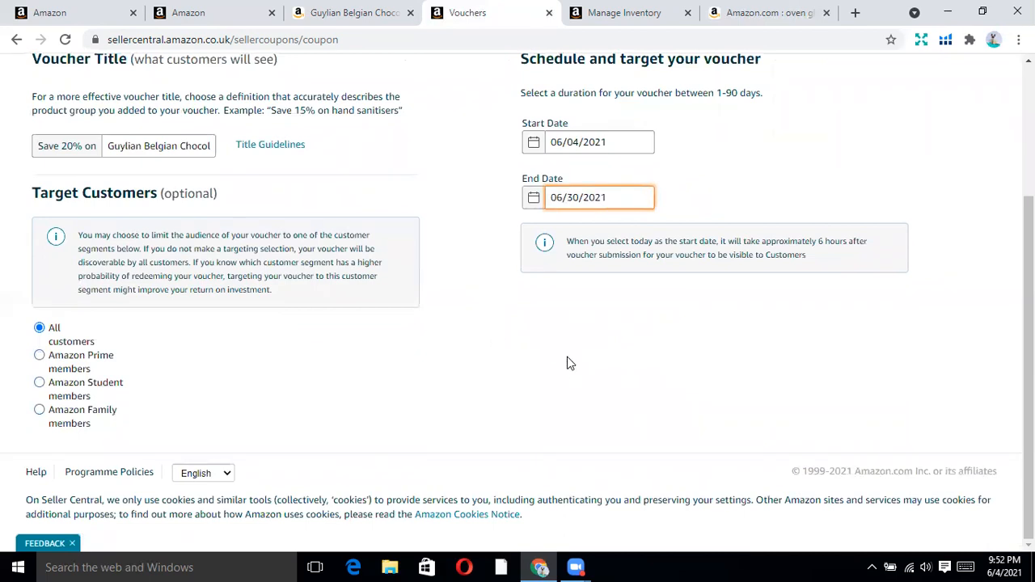
scroll(566, 363, up, 3)
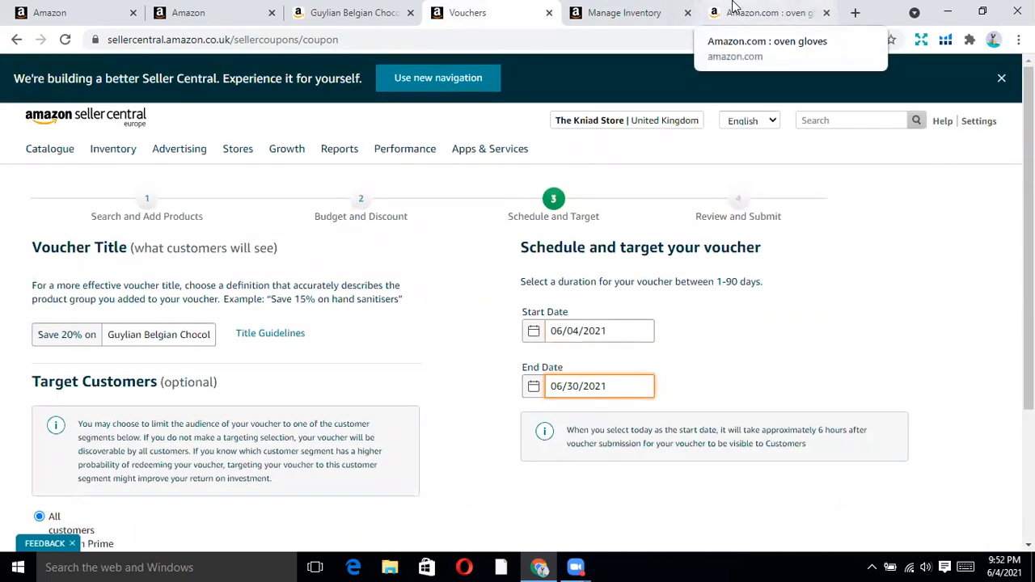
Switch to the Guylian chocolates page on Amazon.co.uk and set its delivery location to a Manchester postcode.
click(730, 9)
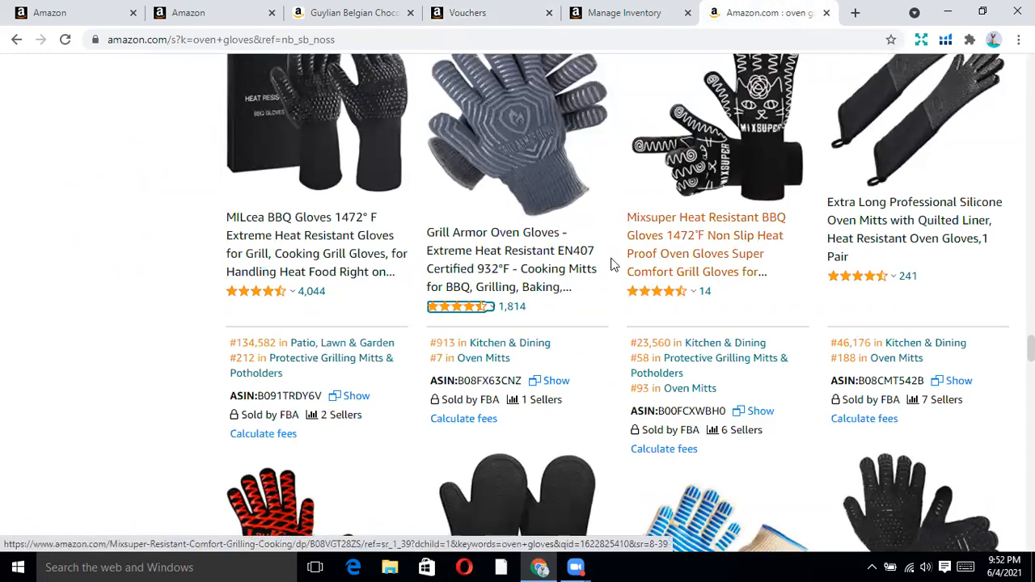
click(352, 12)
click(587, 298)
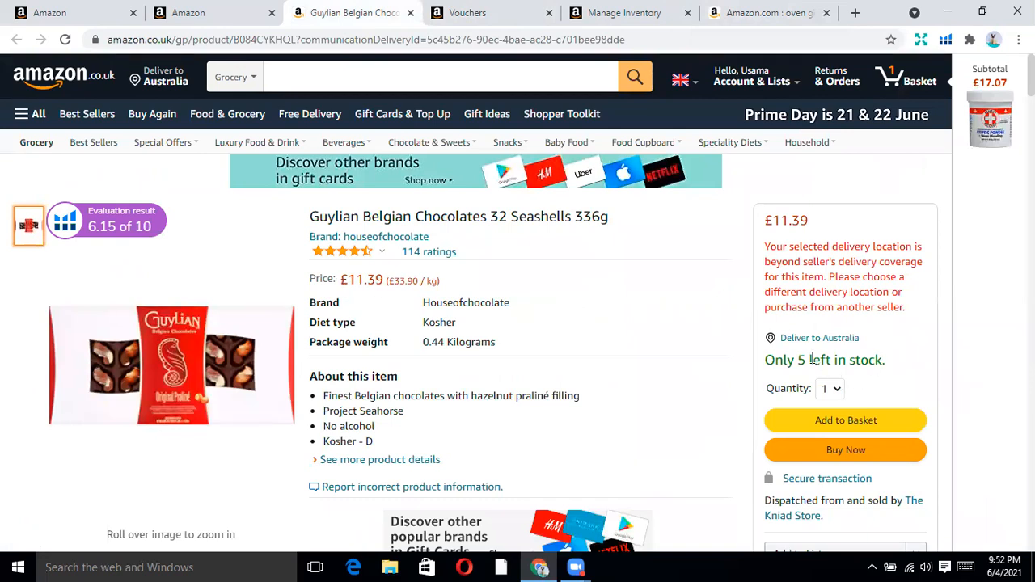
click(162, 79)
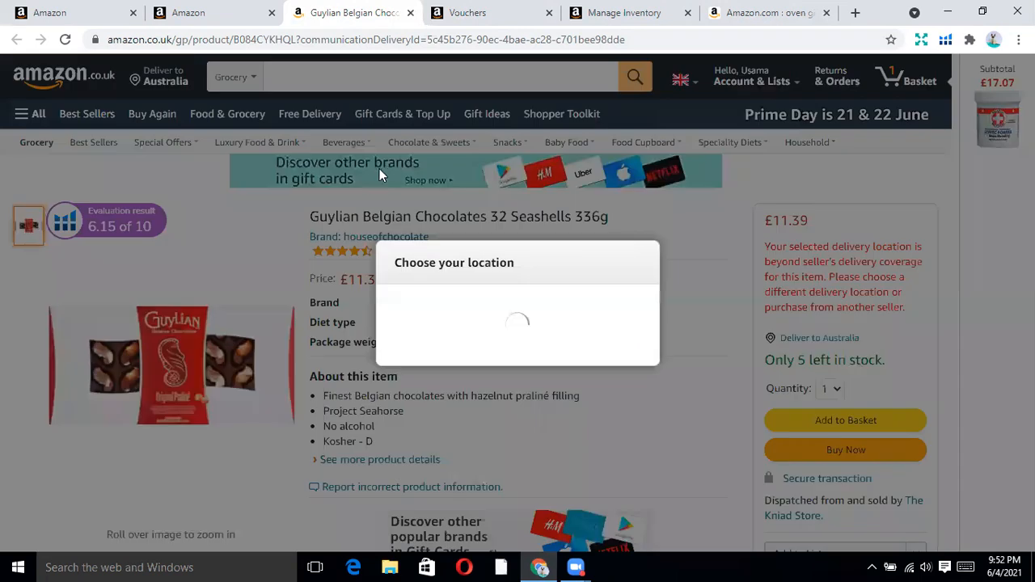
click(461, 401)
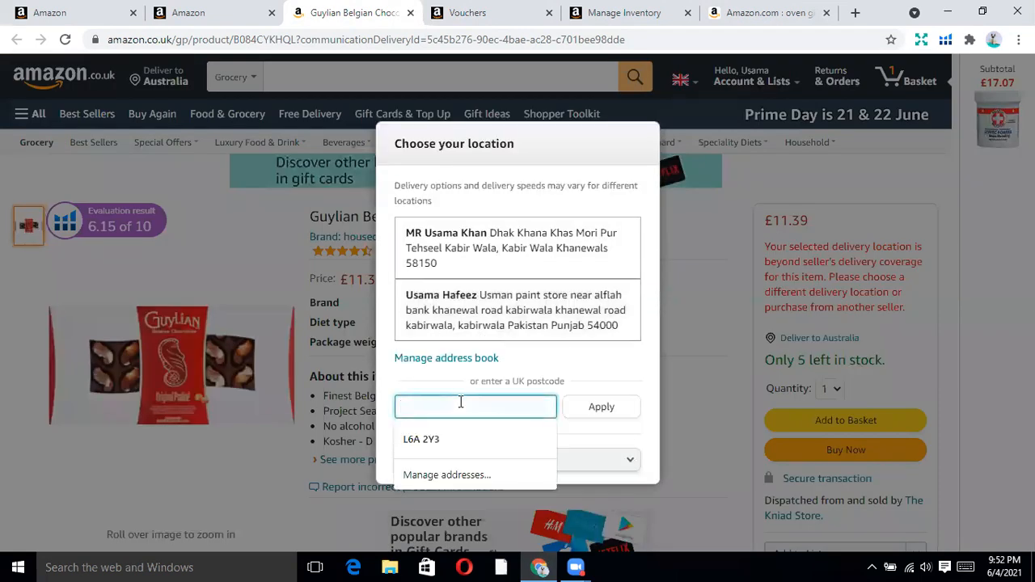
text(M1 1AG)
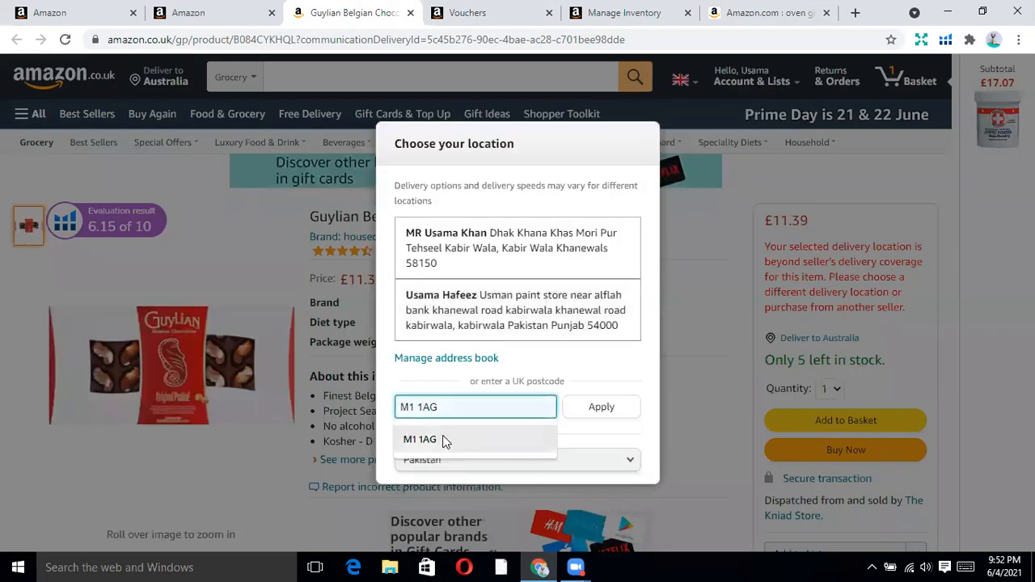
click(443, 440)
click(591, 408)
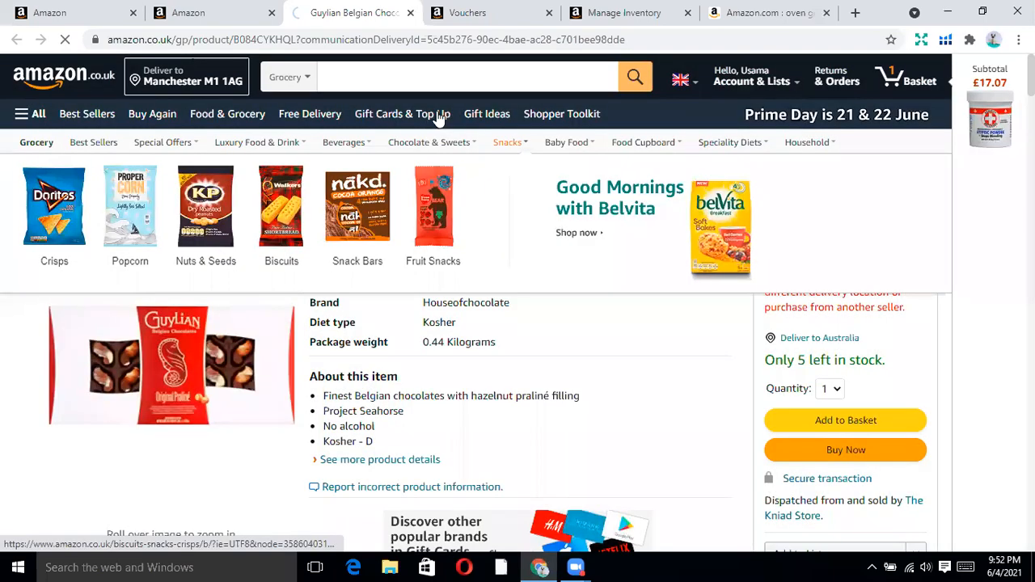
Return to the Amazon.com oven gloves results and try to set the delivery location with a partial UK postcode.
click(579, 7)
click(724, 11)
click(522, 8)
click(638, 8)
click(730, 10)
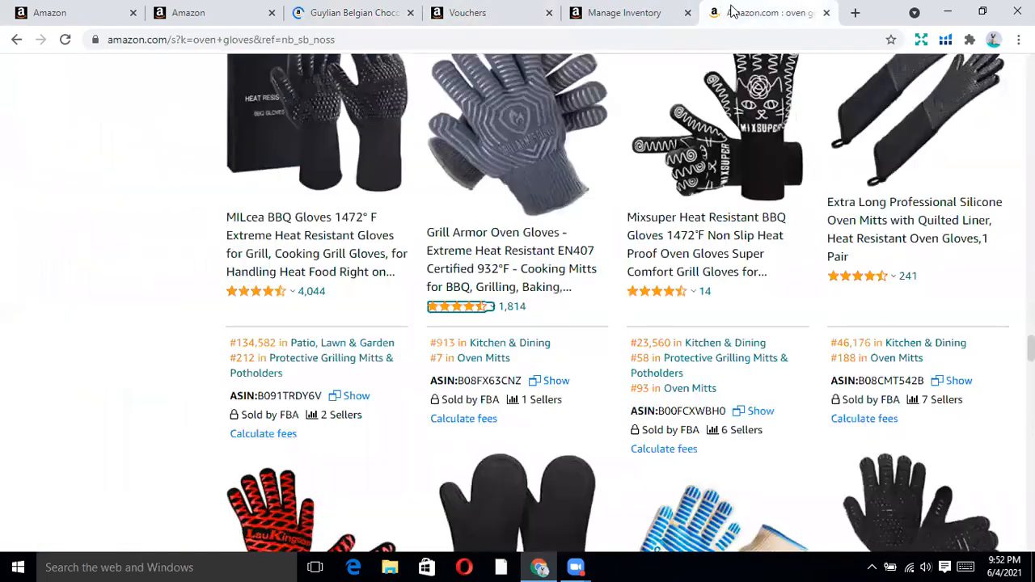
scroll(301, 161, up, 6)
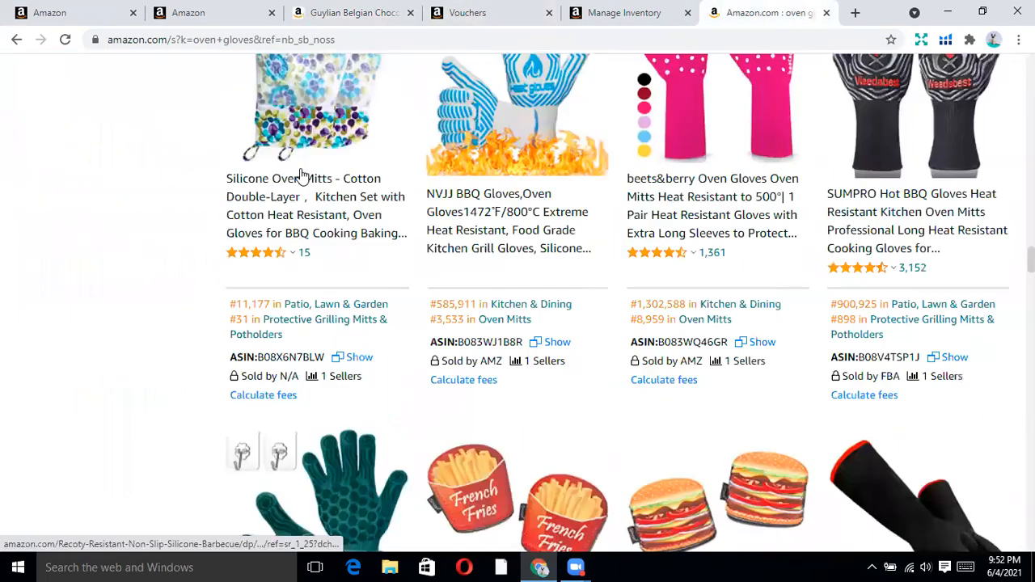
scroll(303, 179, up, 5)
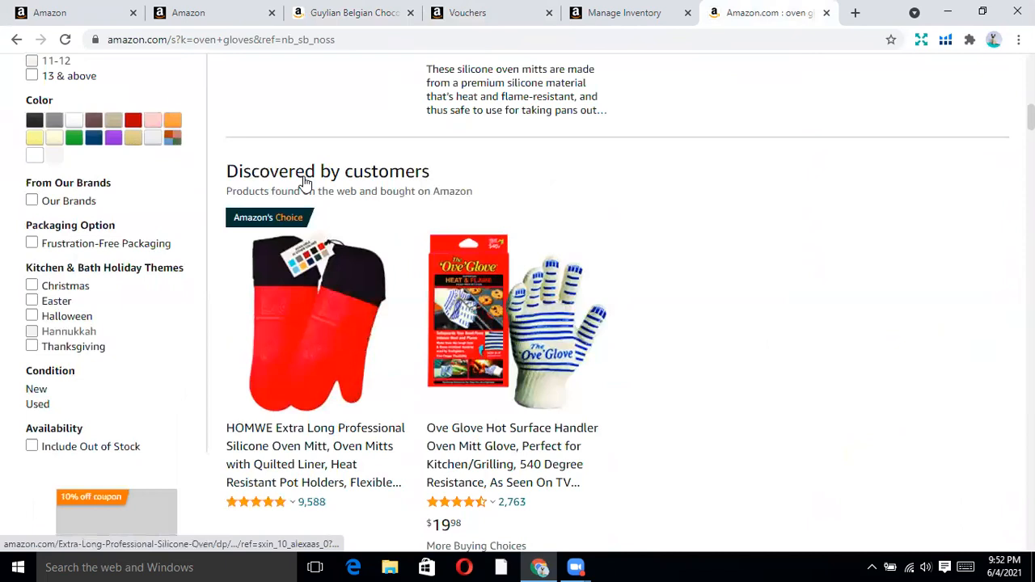
scroll(303, 179, up, 10)
click(134, 81)
click(480, 352)
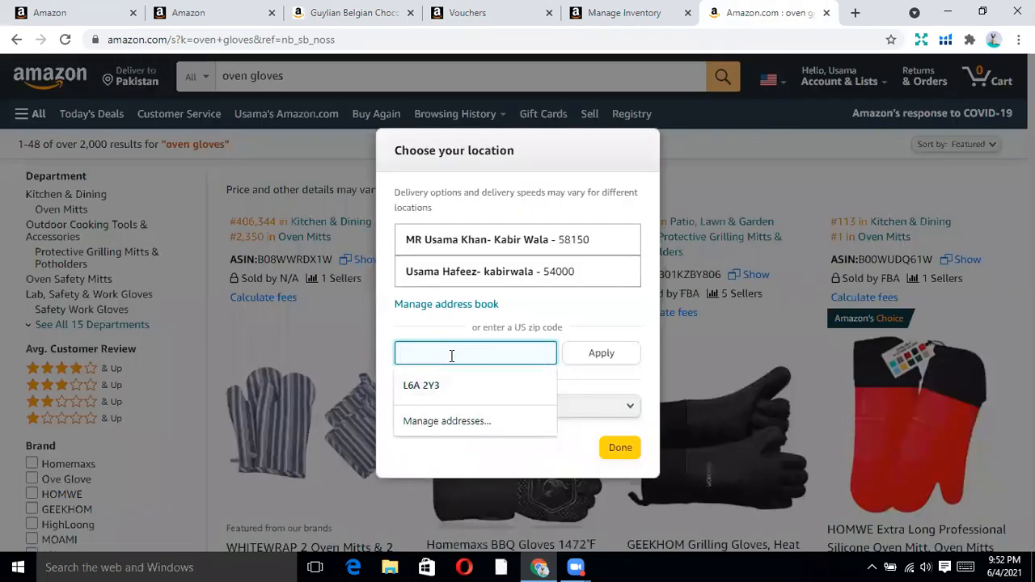
text(M1 1A)
click(600, 365)
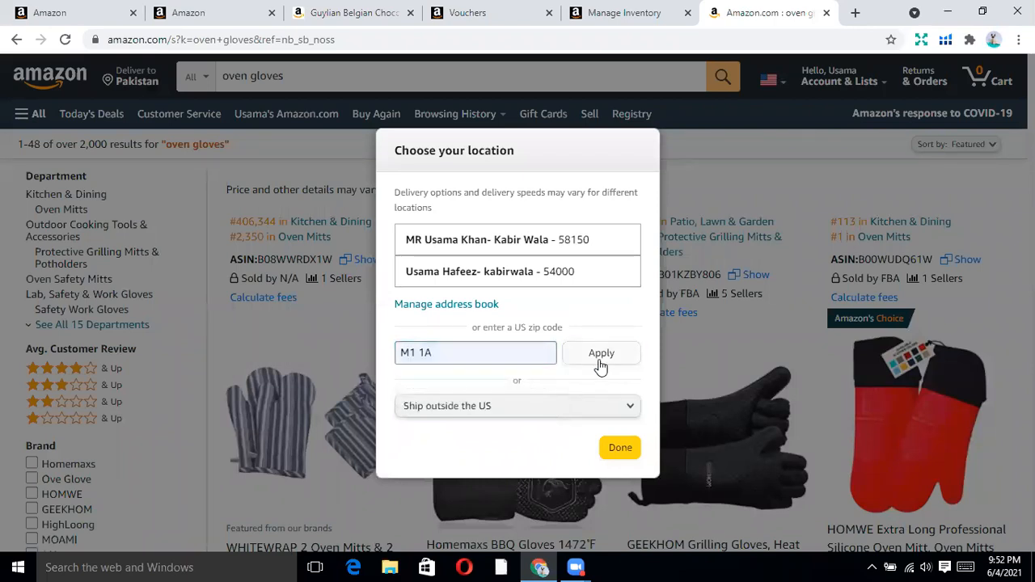
click(616, 463)
click(146, 76)
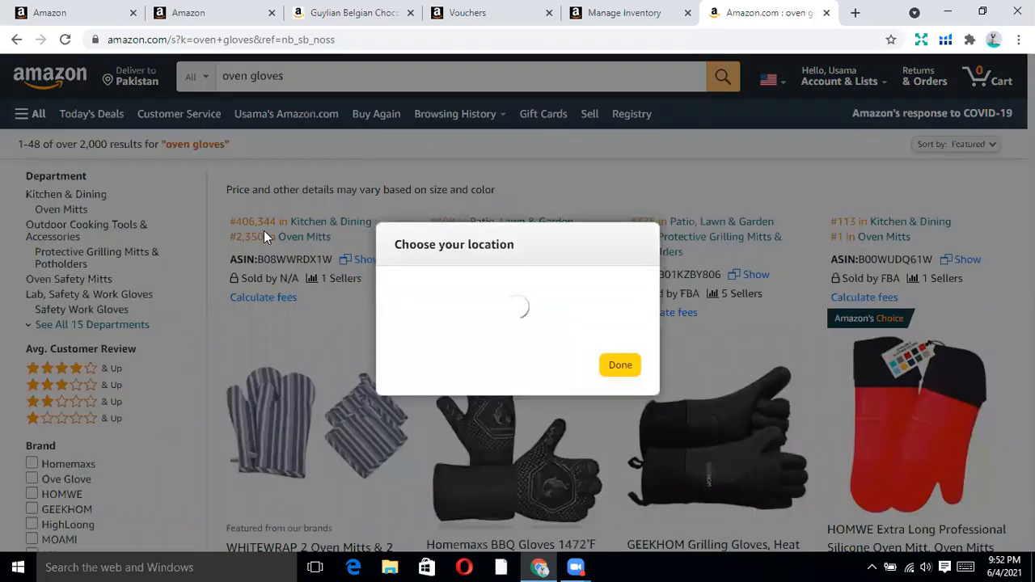
click(461, 356)
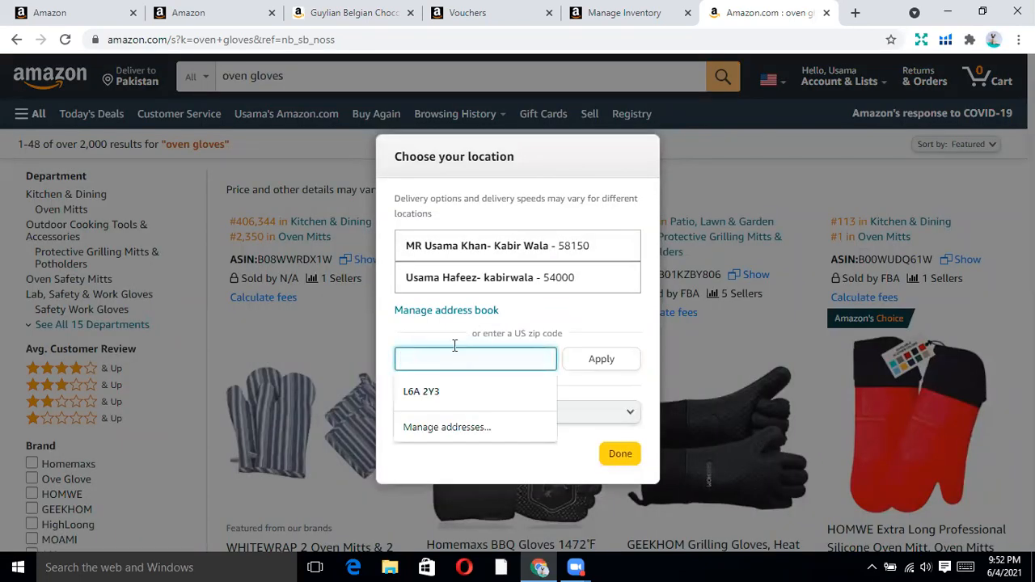
Search Amazon.co.uk for oven gloves and look through the listings for voucher labels.
click(340, 12)
click(320, 78)
text(oven glove)
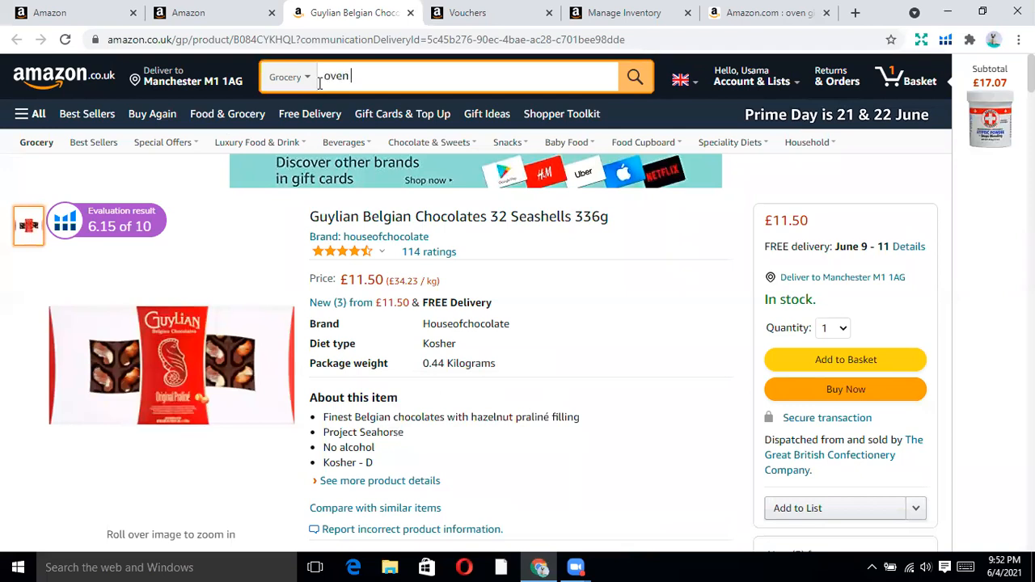
text(s)
key(Return)
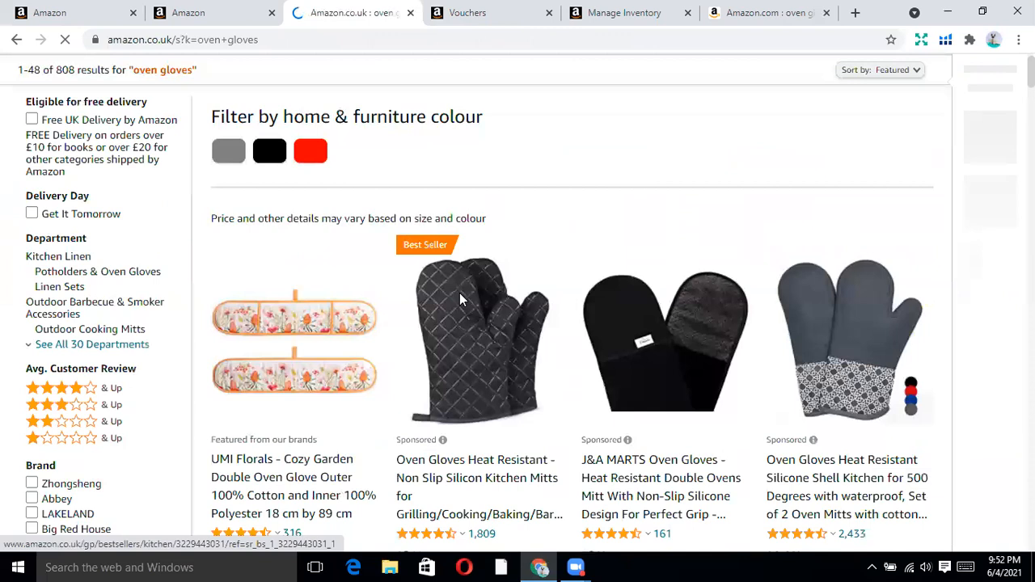
scroll(460, 299, down, 3)
scroll(909, 407, down, 1)
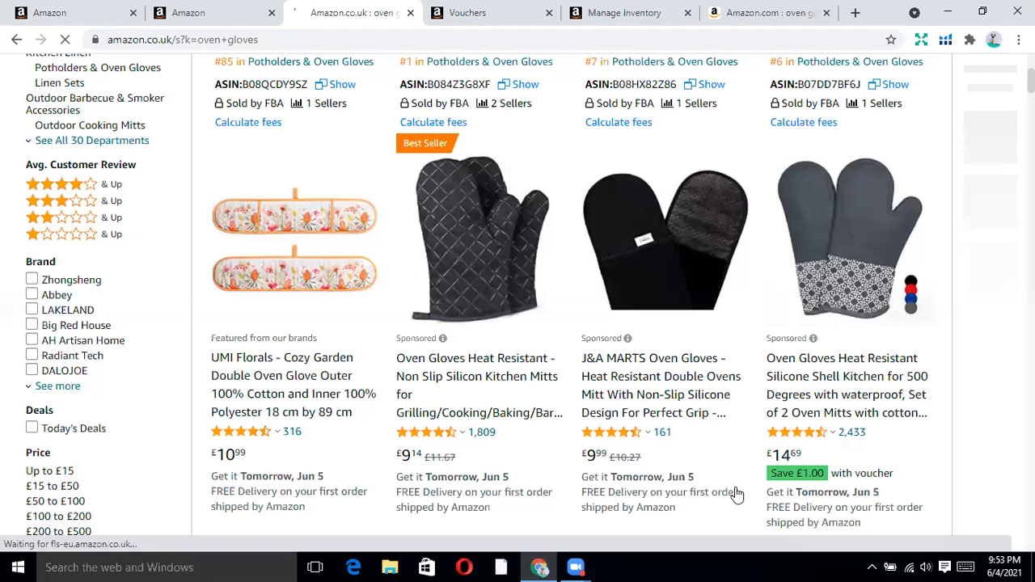
scroll(735, 489, down, 5)
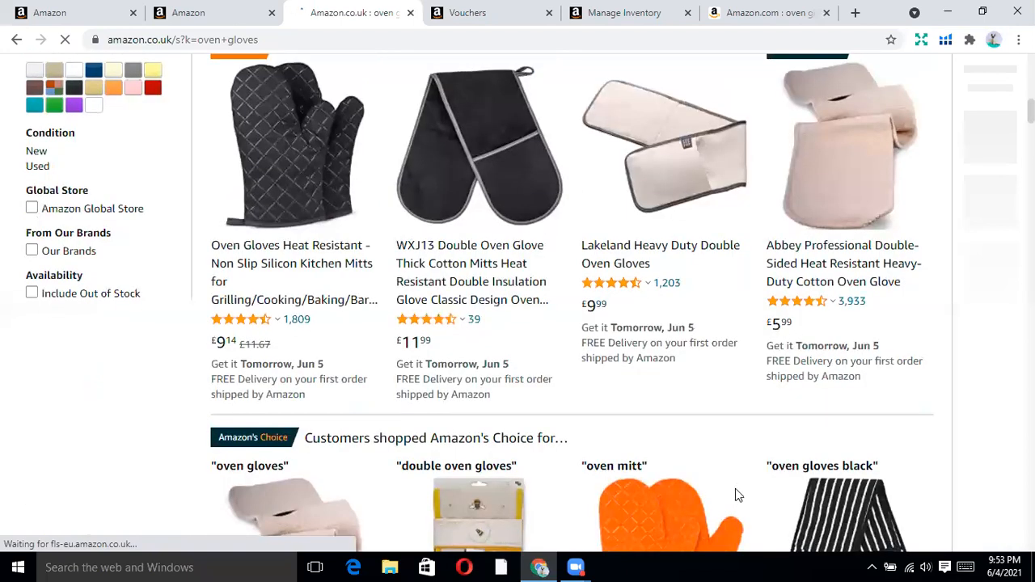
scroll(735, 489, down, 3)
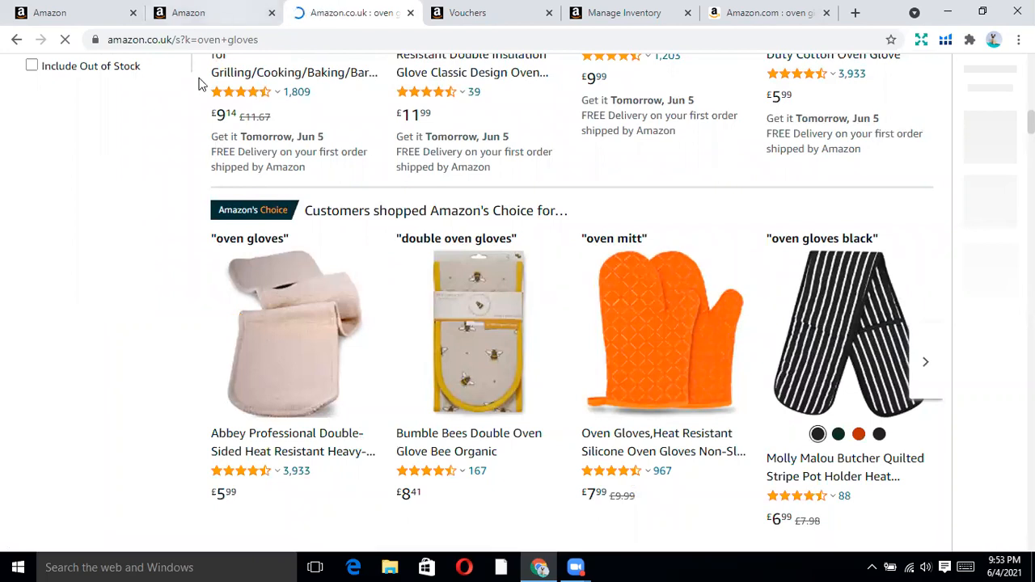
Return to the voucher being created and try to advance from Schedule and Target to Review and Submit.
click(56, 12)
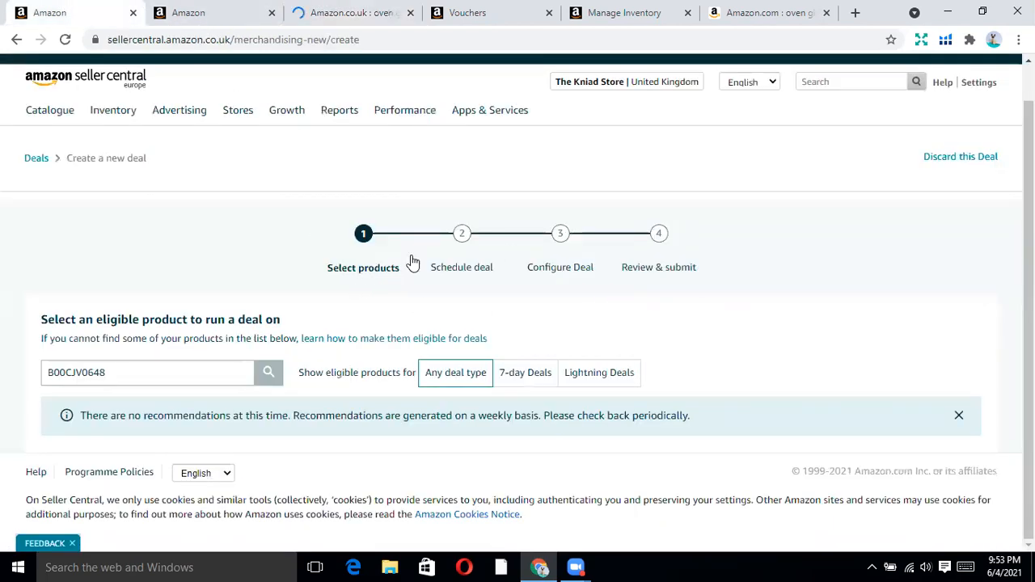
click(475, 8)
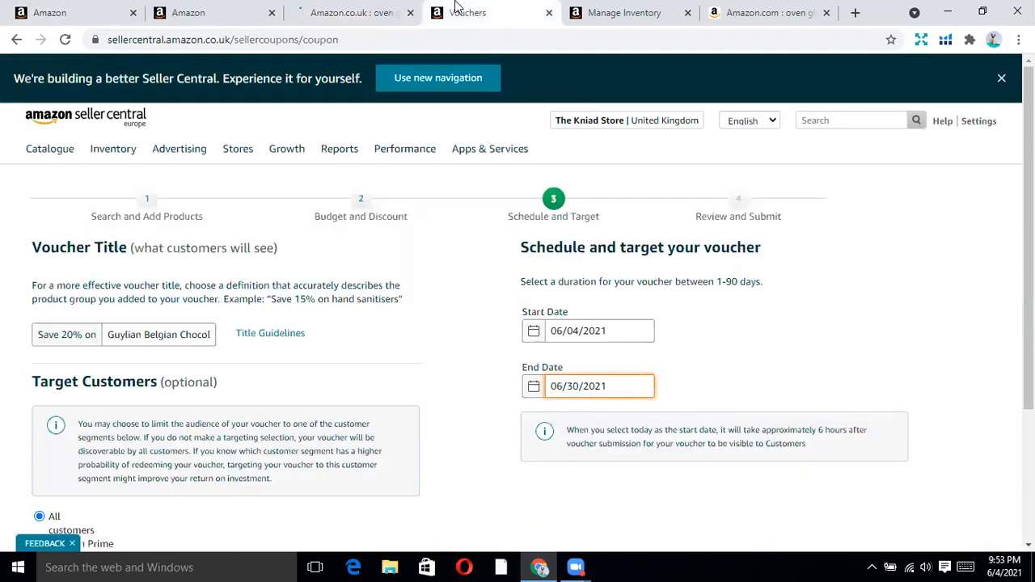
click(740, 204)
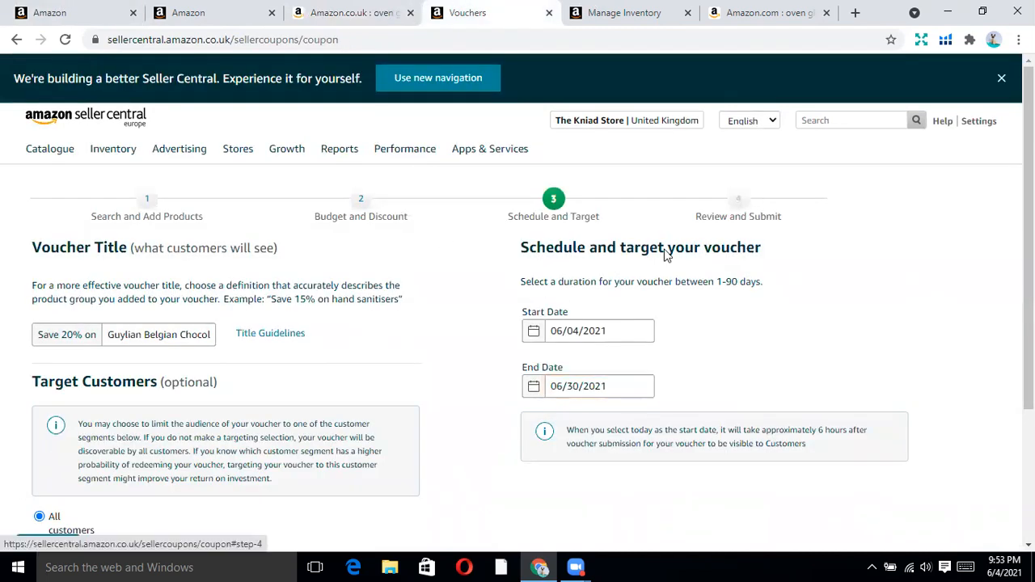
scroll(667, 255, down, 3)
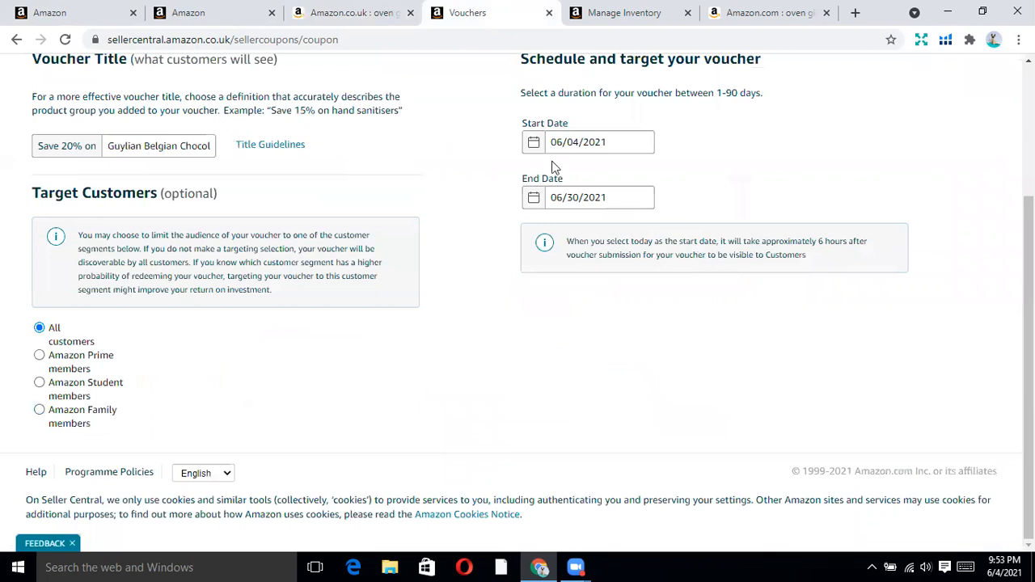
scroll(485, 218, up, 3)
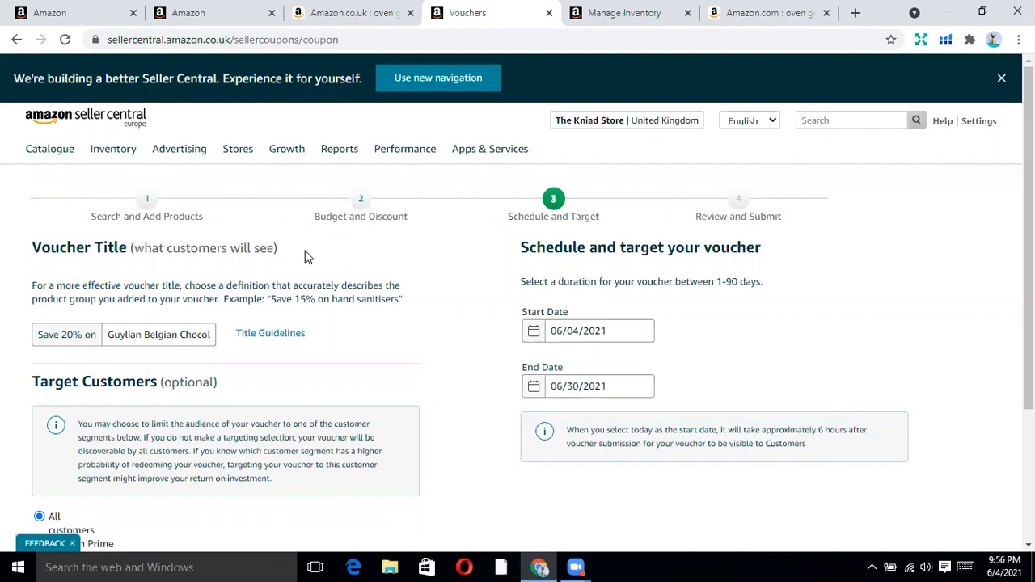
Open Seller Central's Manage Promotions page and examine the Money Off promotion option.
mouse_move(181, 153)
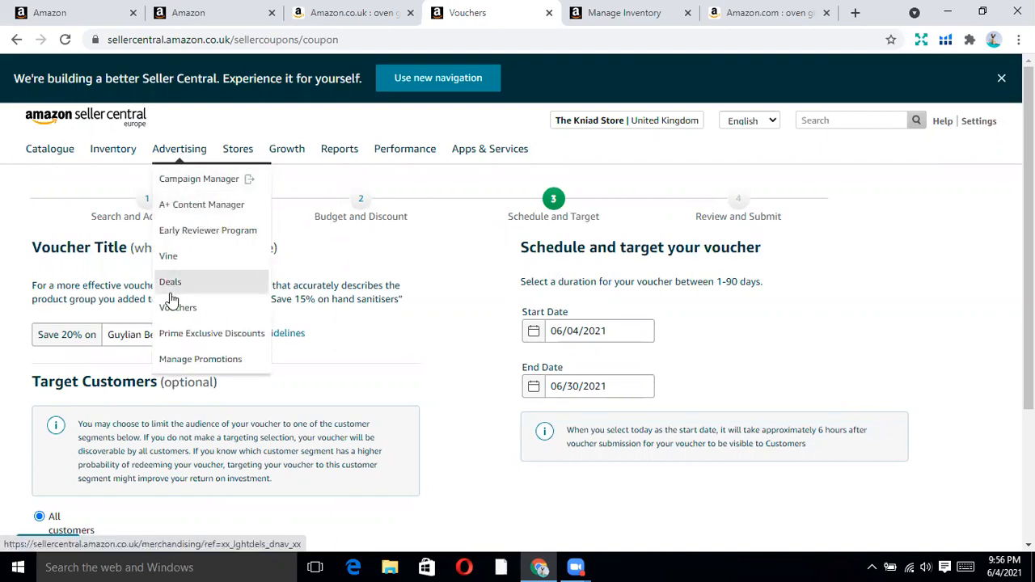
click(195, 364)
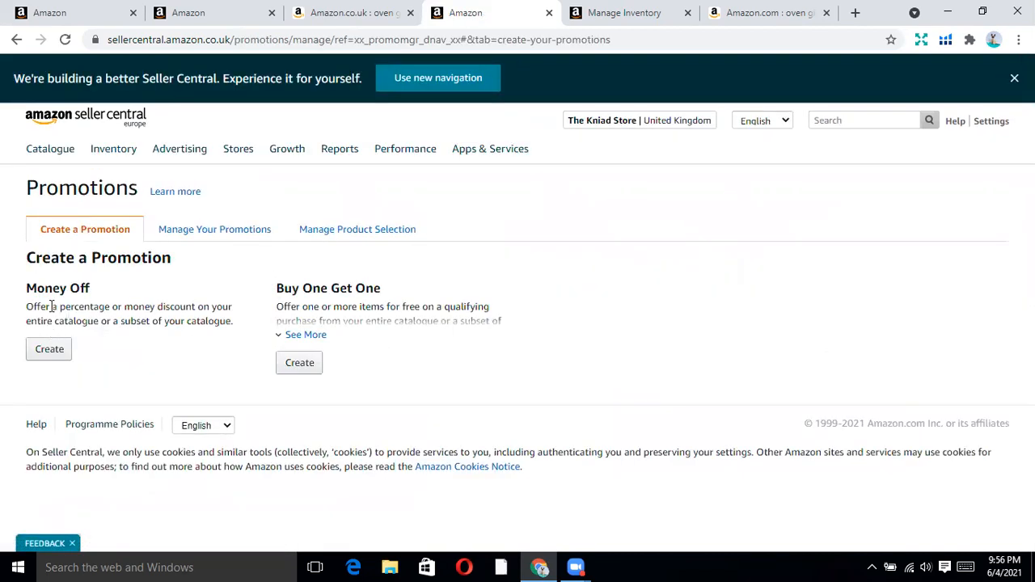
drag(27, 287, 60, 289)
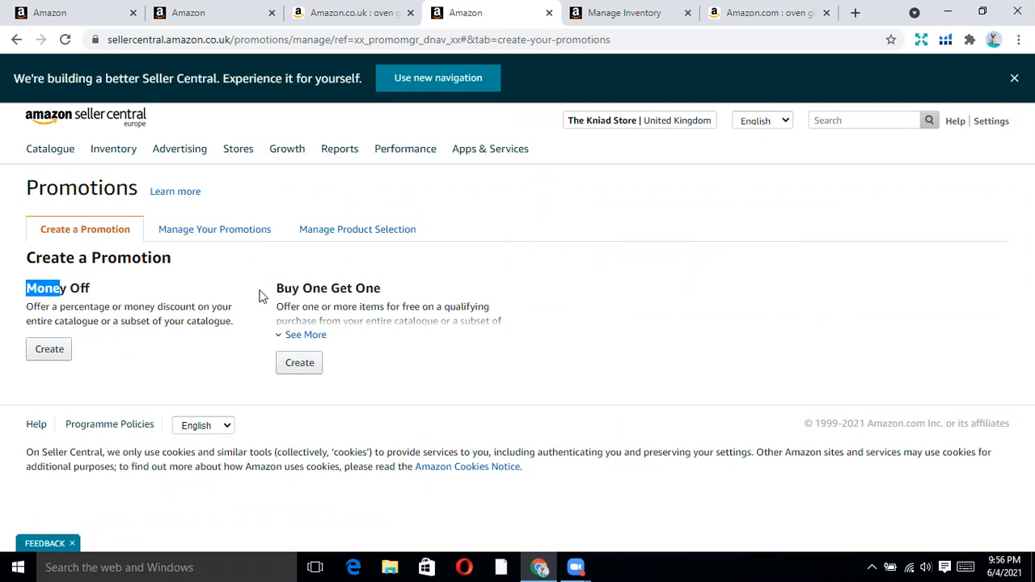
Compare the Buy One Get One and Money Off promotion options, and start creating a Money Off promotion.
drag(283, 289, 382, 297)
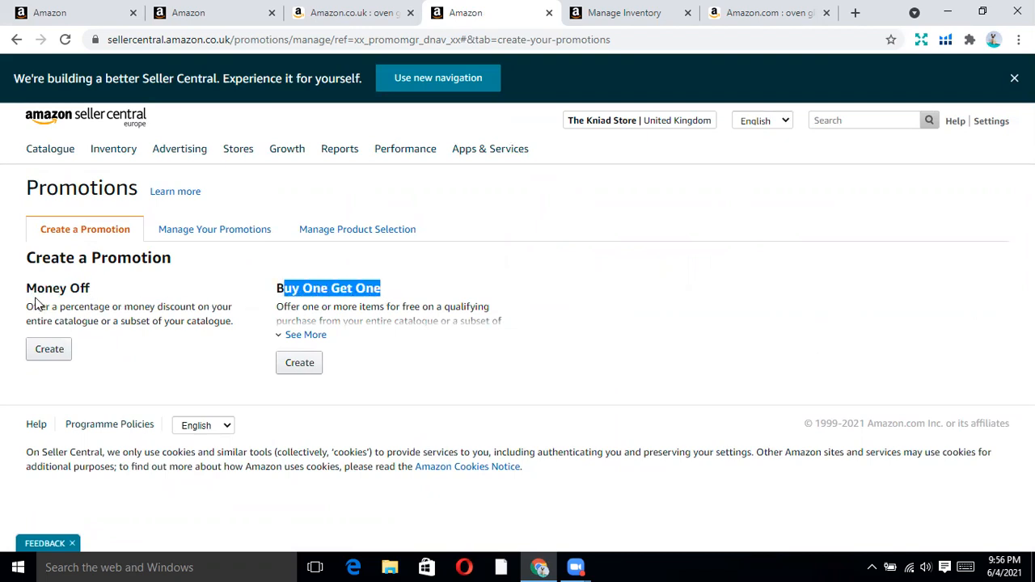
drag(27, 286, 91, 289)
click(85, 289)
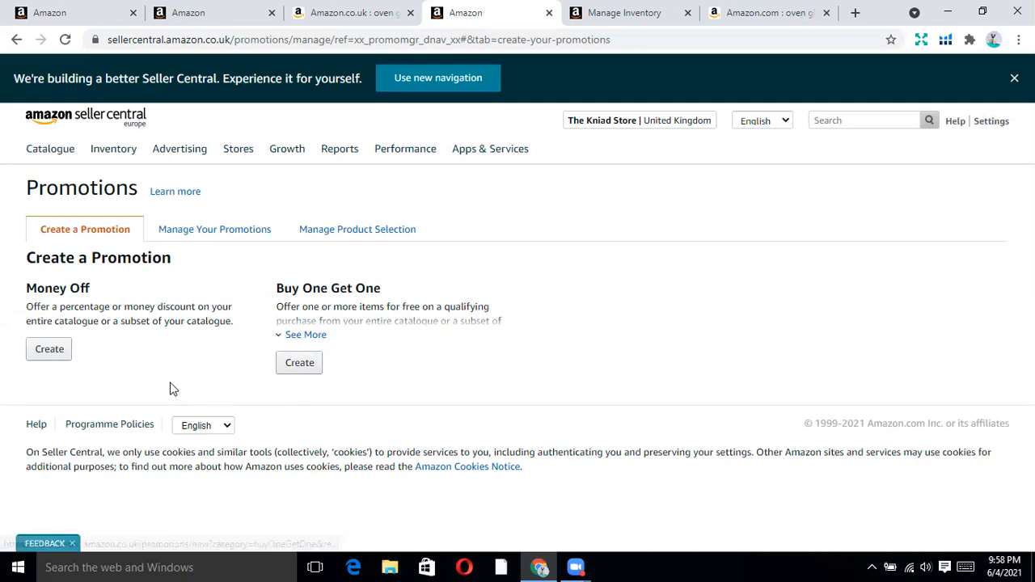
click(59, 355)
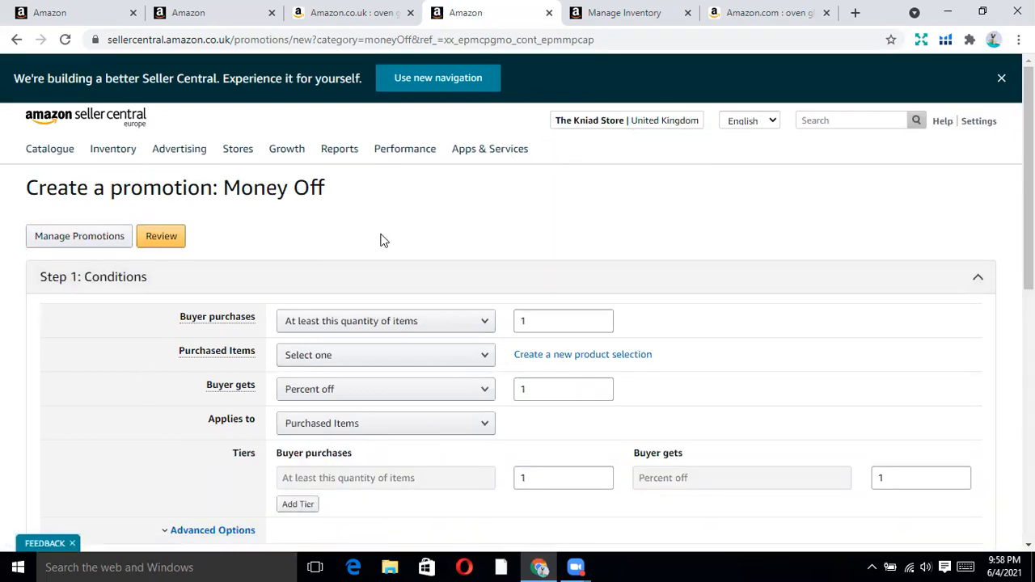
Examine the Money Off promotion's conditions, including the minimum purchase quantity and the available Purchased Items choices.
scroll(381, 238, down, 1)
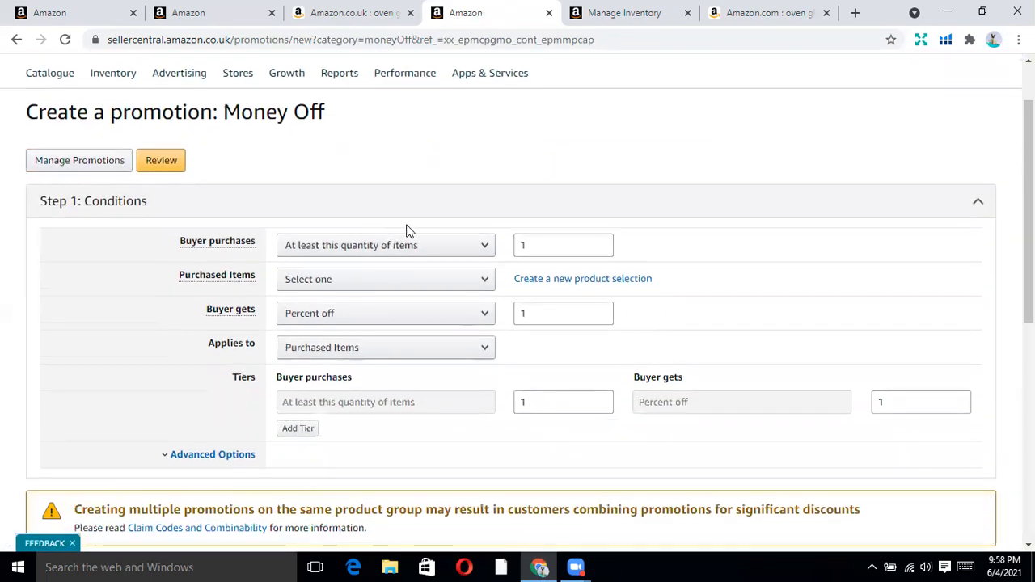
click(244, 276)
click(363, 224)
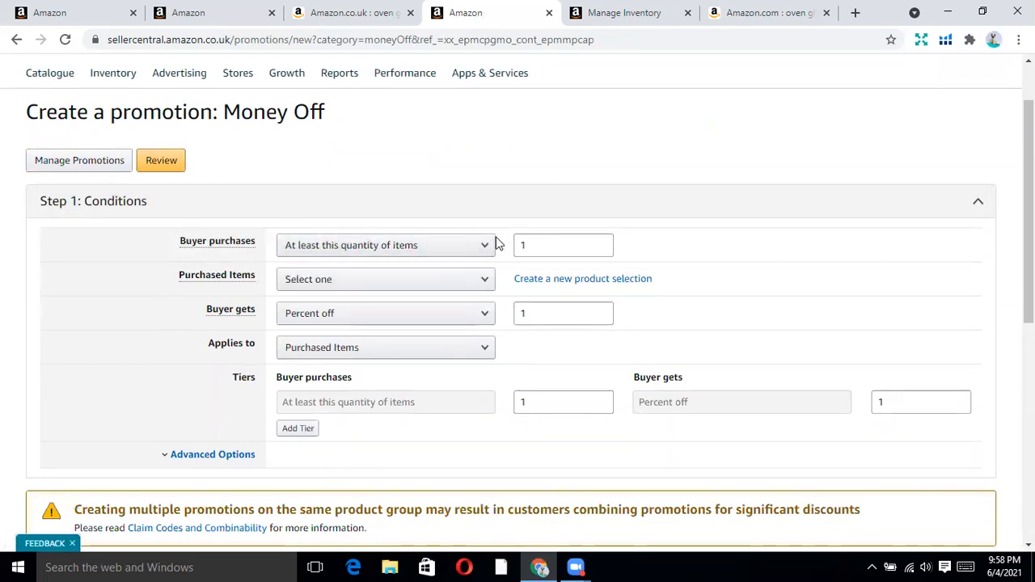
click(538, 254)
click(397, 288)
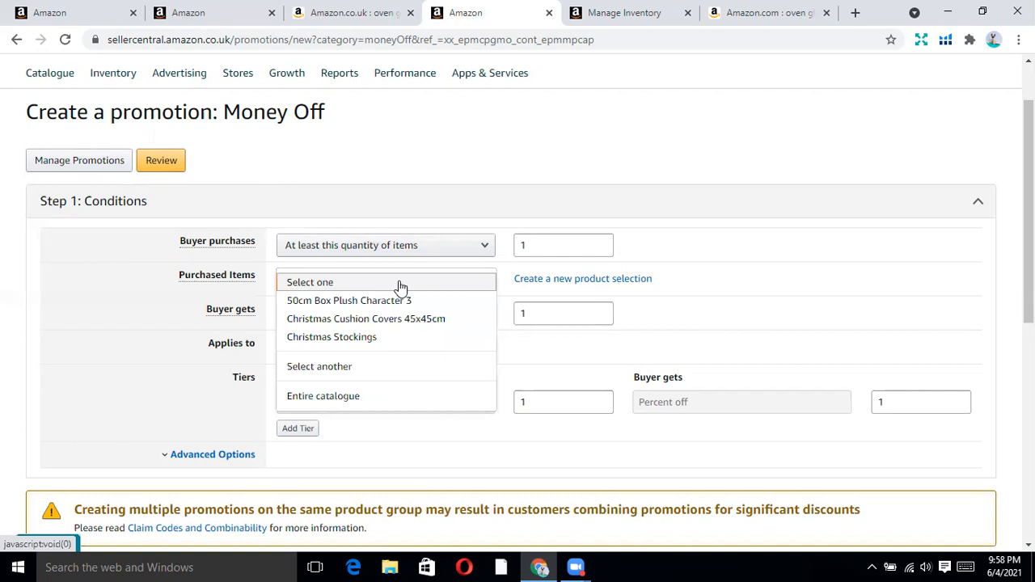
click(399, 287)
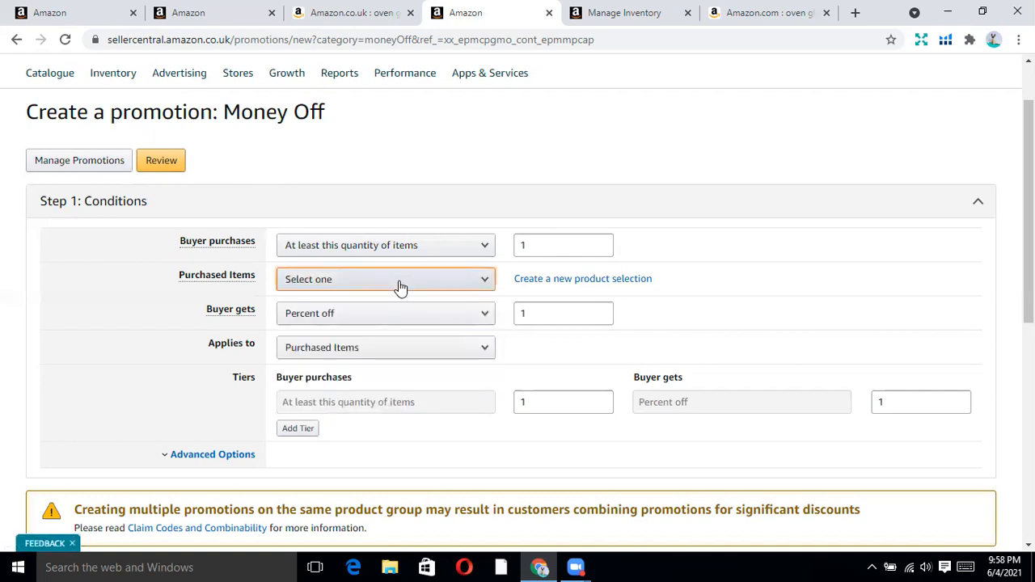
click(399, 287)
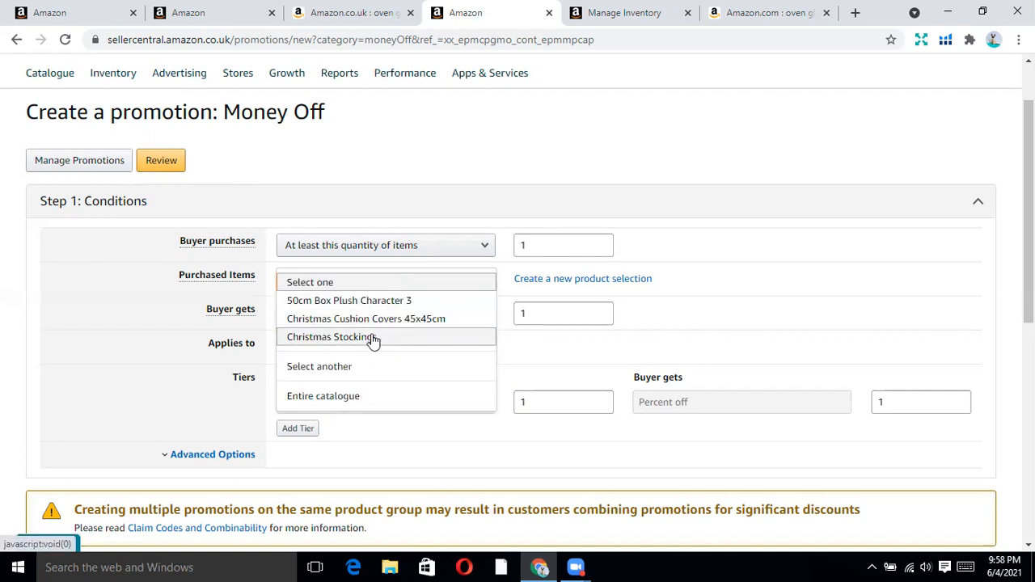
click(139, 339)
Open the Schweppes Peppermint Flavour Cordial product page separately from the Manage Inventory list.
click(220, 12)
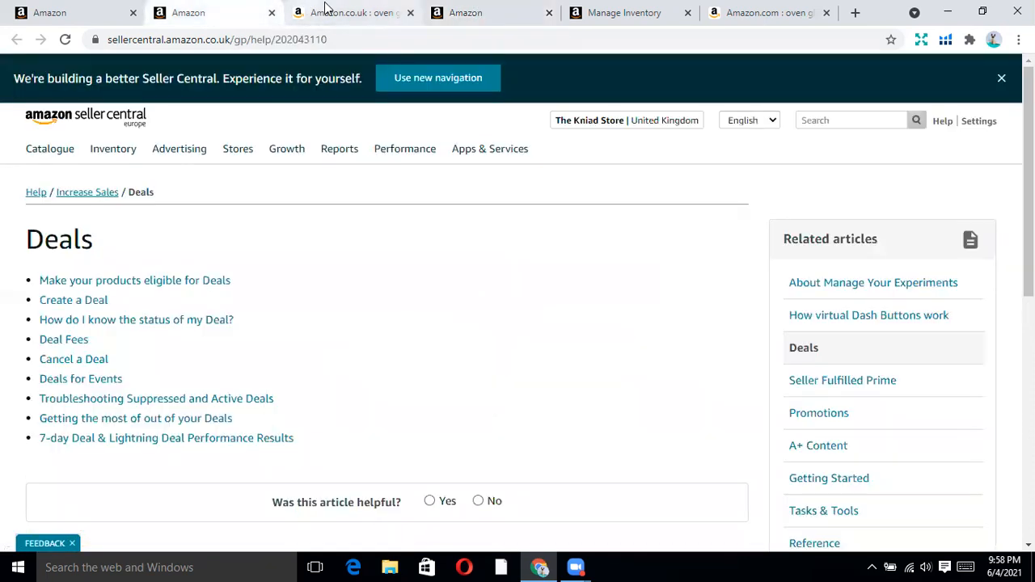
click(327, 10)
click(596, 9)
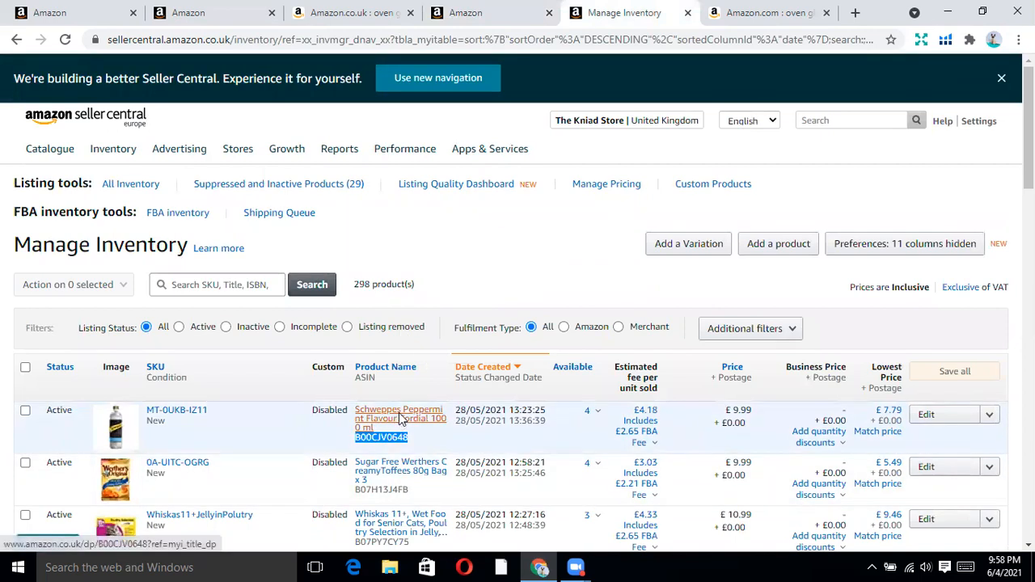
right_click(398, 418)
click(420, 425)
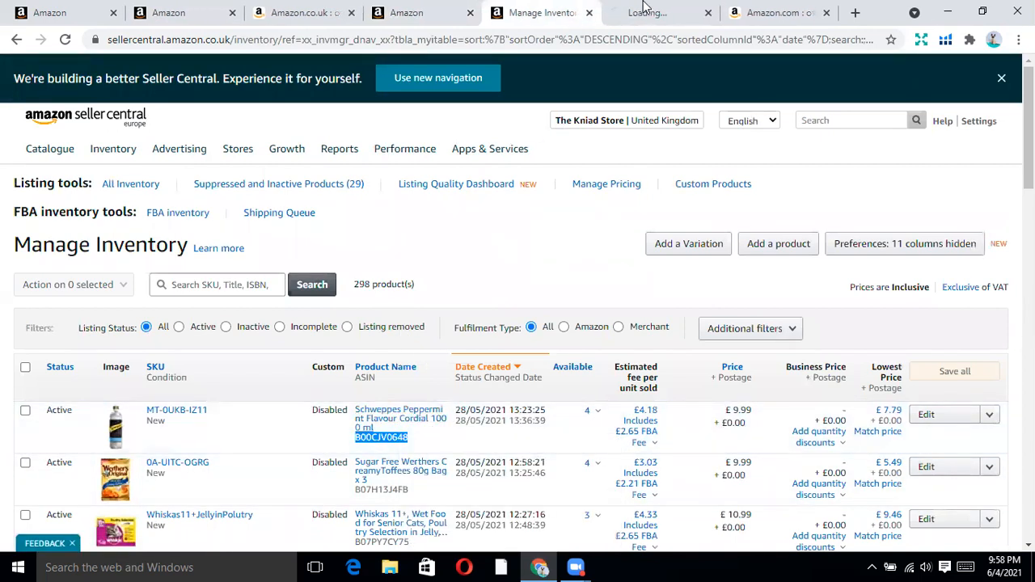
click(644, 10)
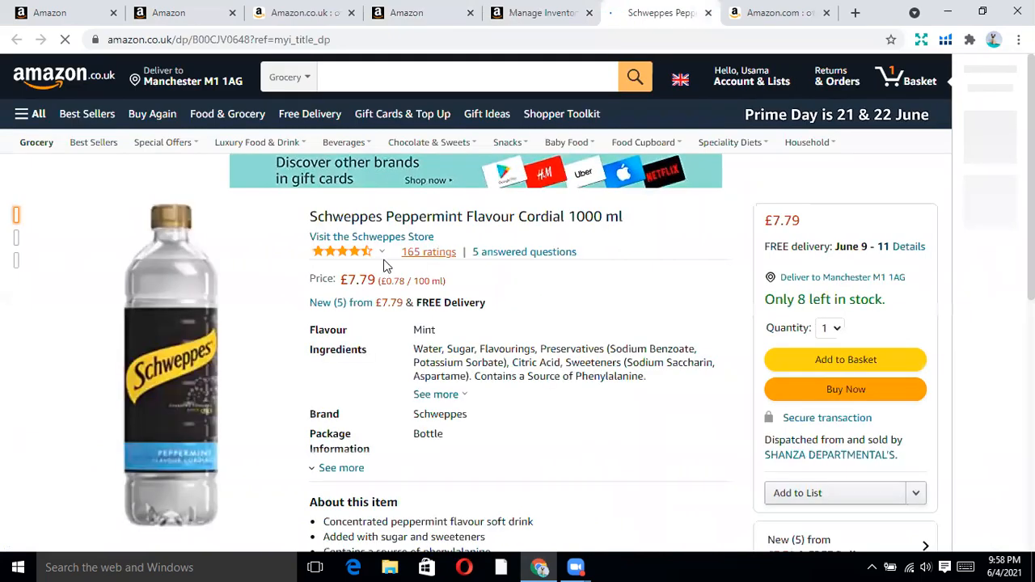
Find the Felix Senior mixed selection cat food in Manage Inventory and open its product page separately.
click(530, 12)
scroll(327, 404, down, 2)
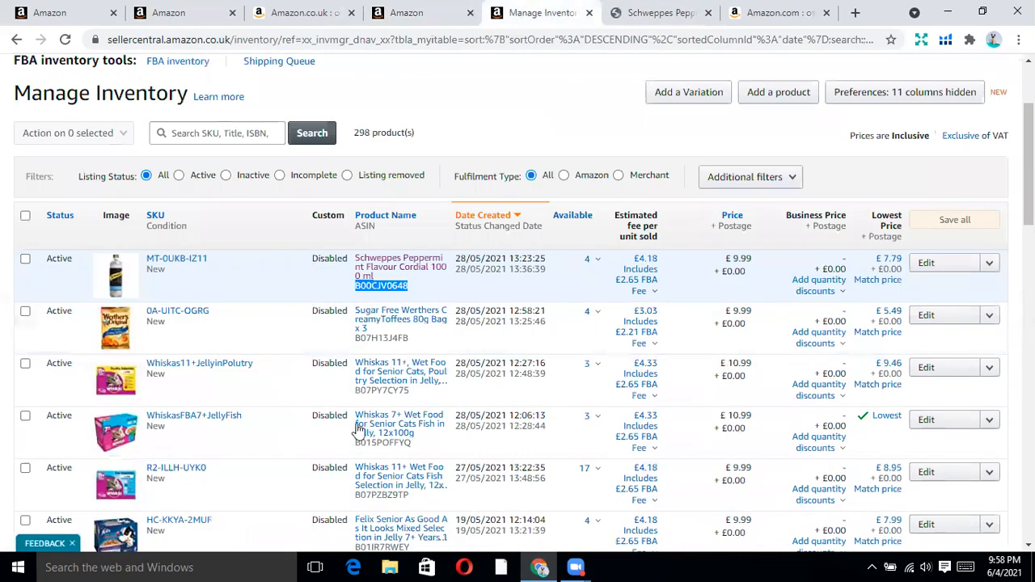
scroll(356, 430, down, 3)
right_click(408, 386)
click(432, 396)
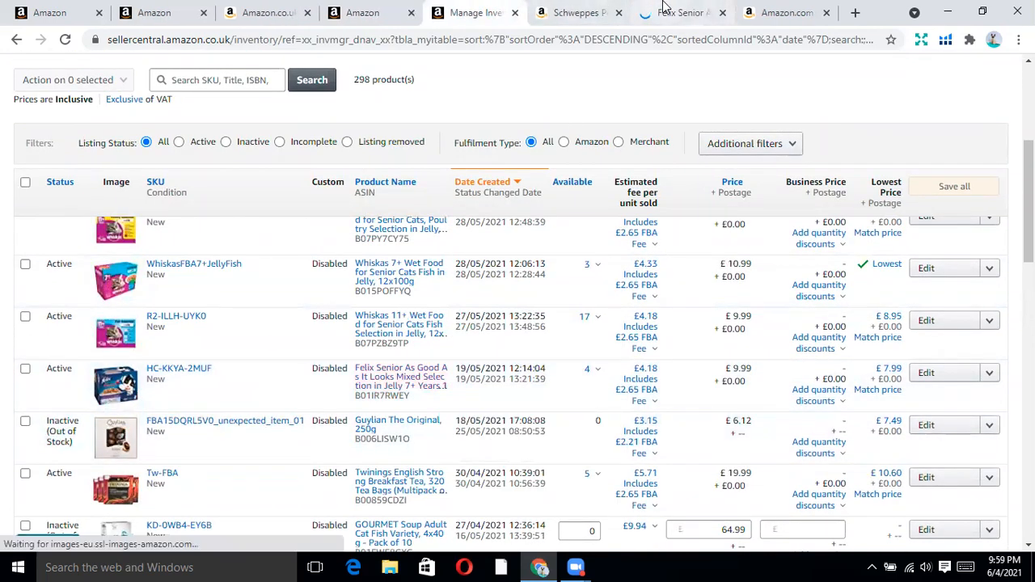
click(663, 8)
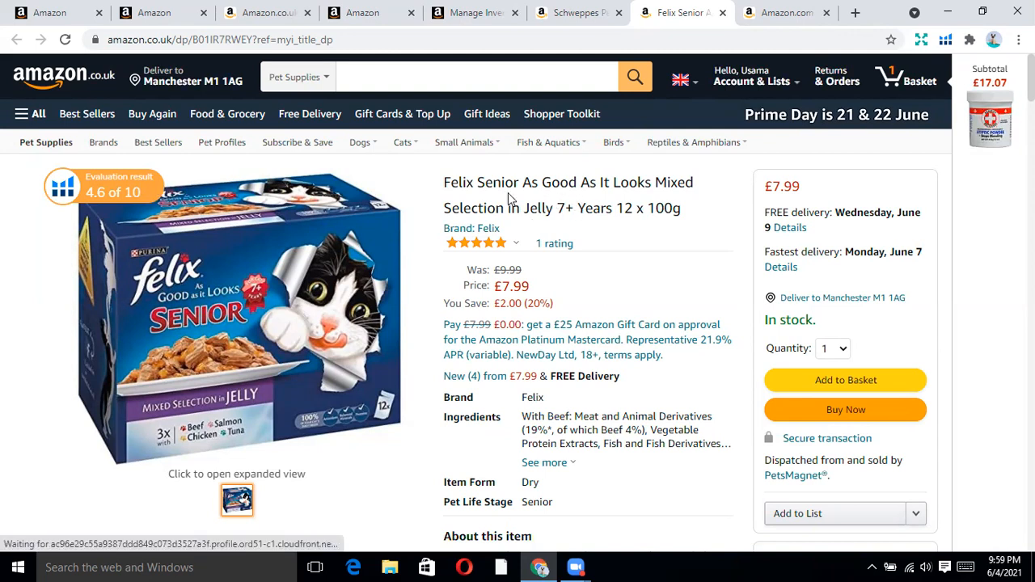
Return to the Money Off promotion, check its Purchased Items choices, and open the page for creating a new product selection.
click(194, 14)
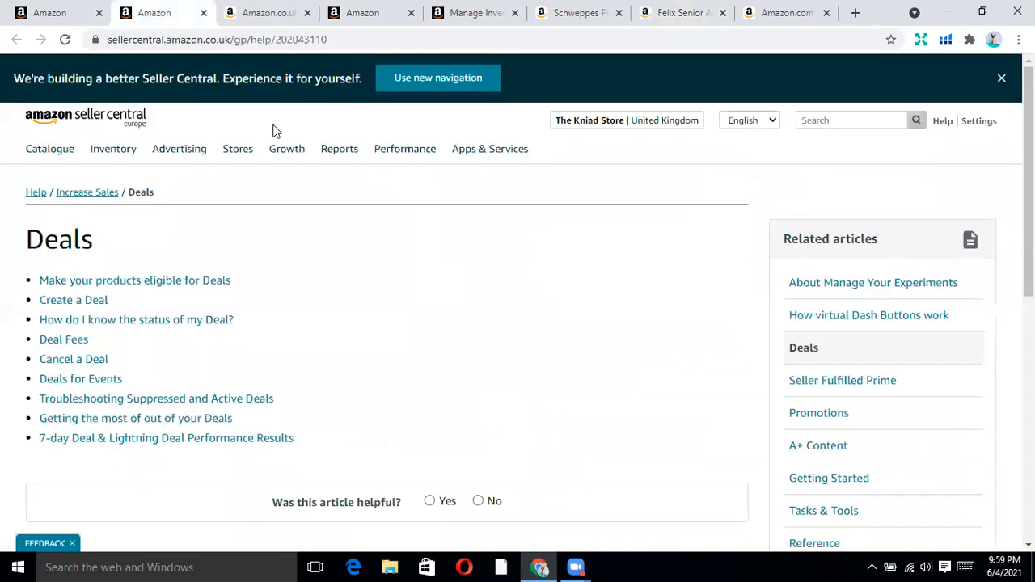
click(471, 8)
click(381, 8)
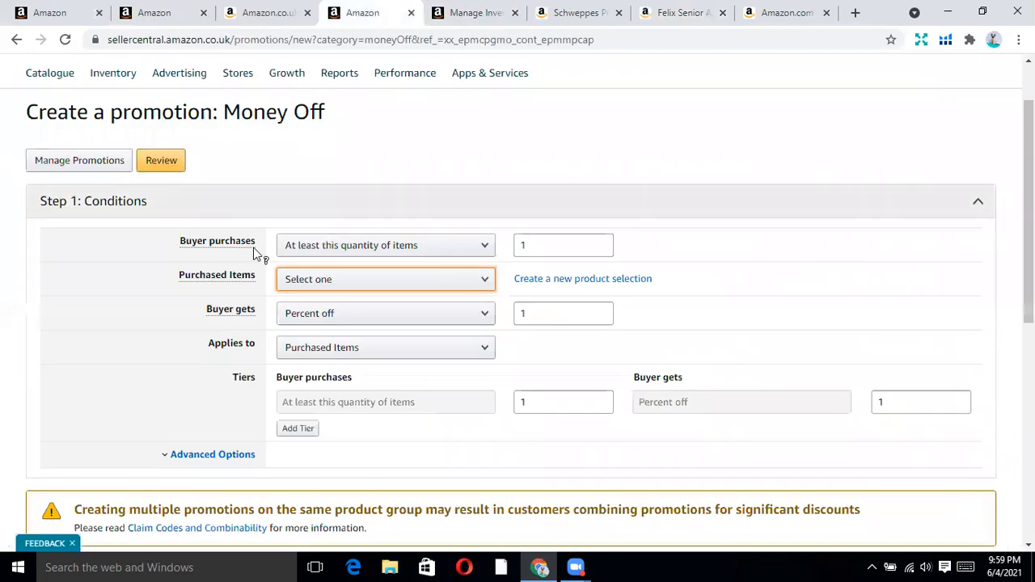
click(424, 285)
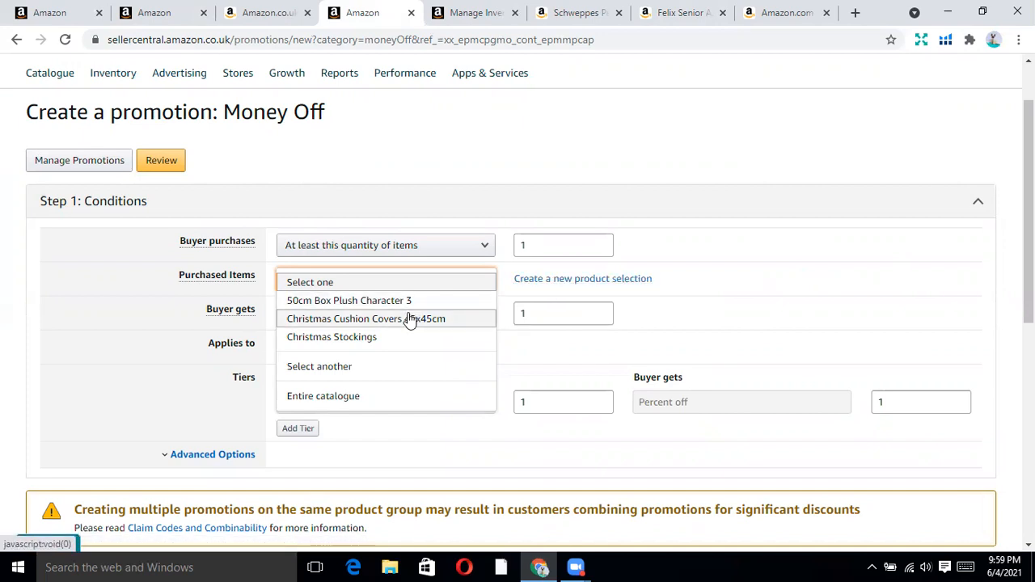
click(584, 283)
click(584, 283)
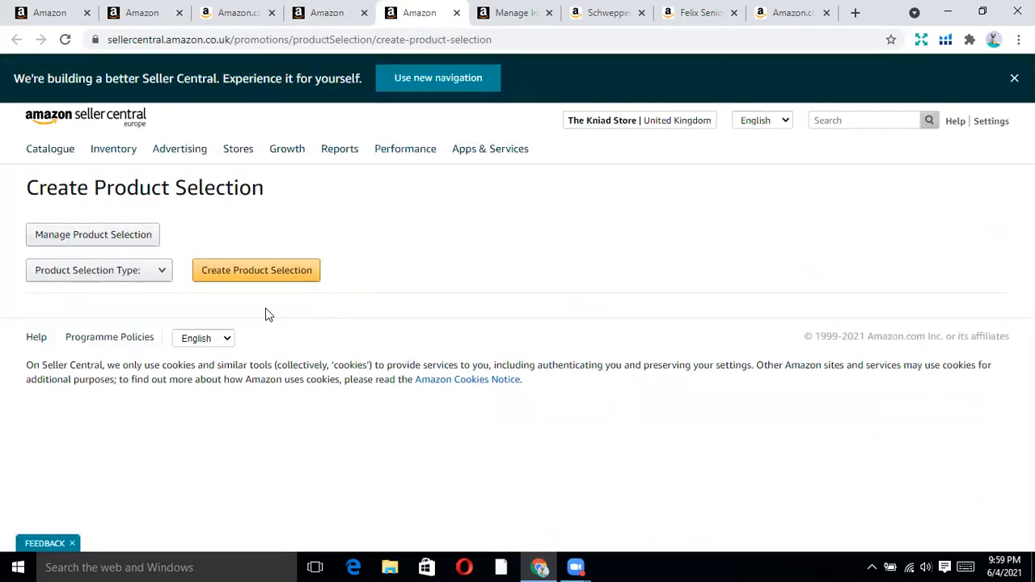
Choose ASIN List as the product selection type and open its creation form.
click(164, 279)
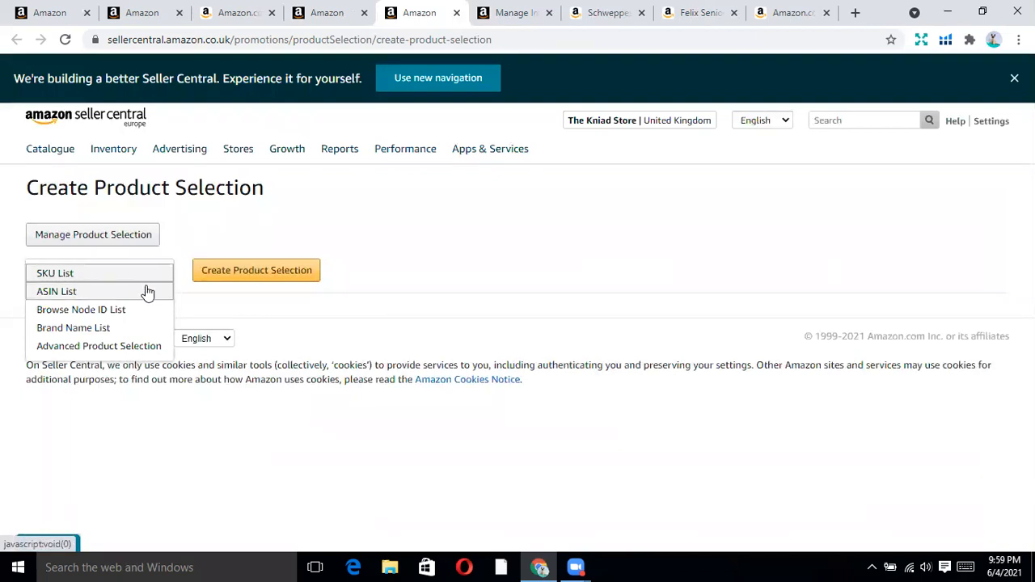
click(148, 292)
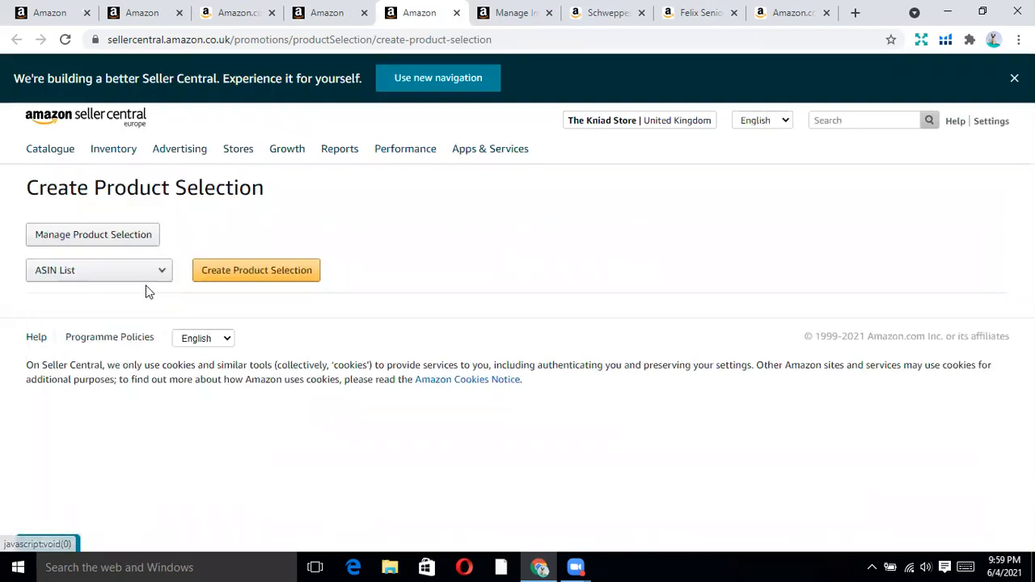
click(235, 277)
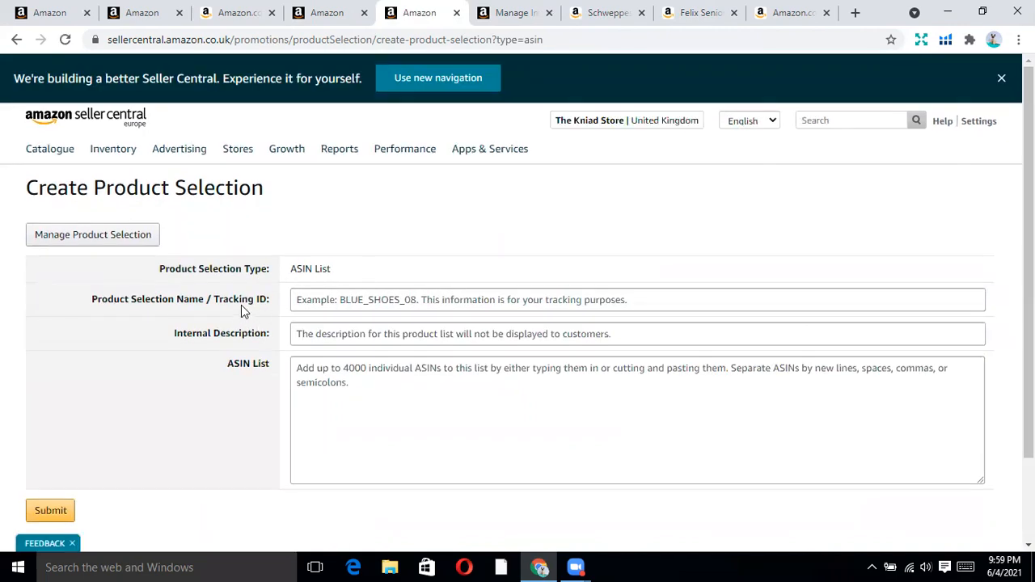
Name the product selection "Cat food" and enter the internal description "june offer on cat food".
click(338, 300)
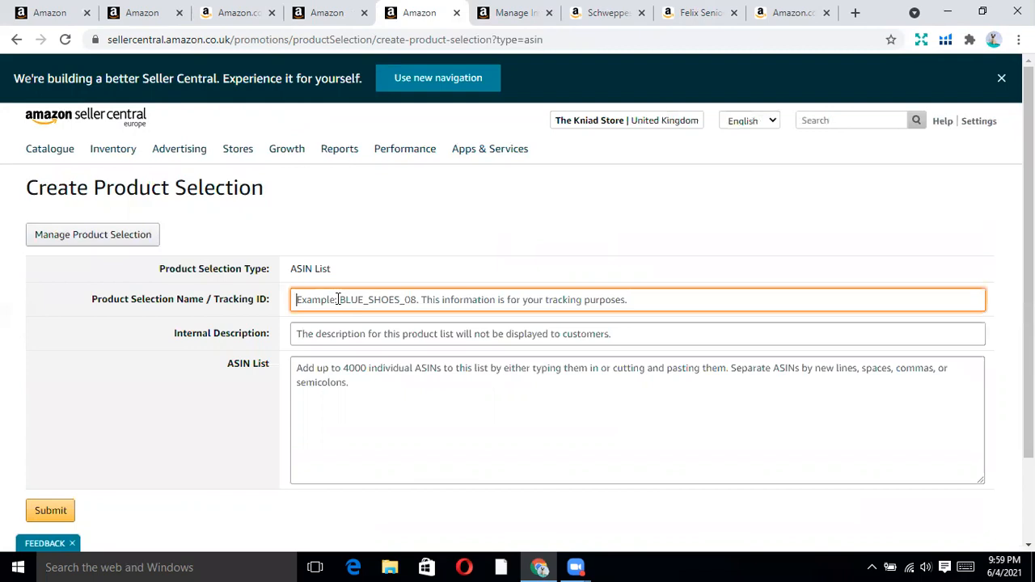
text(Cat food)
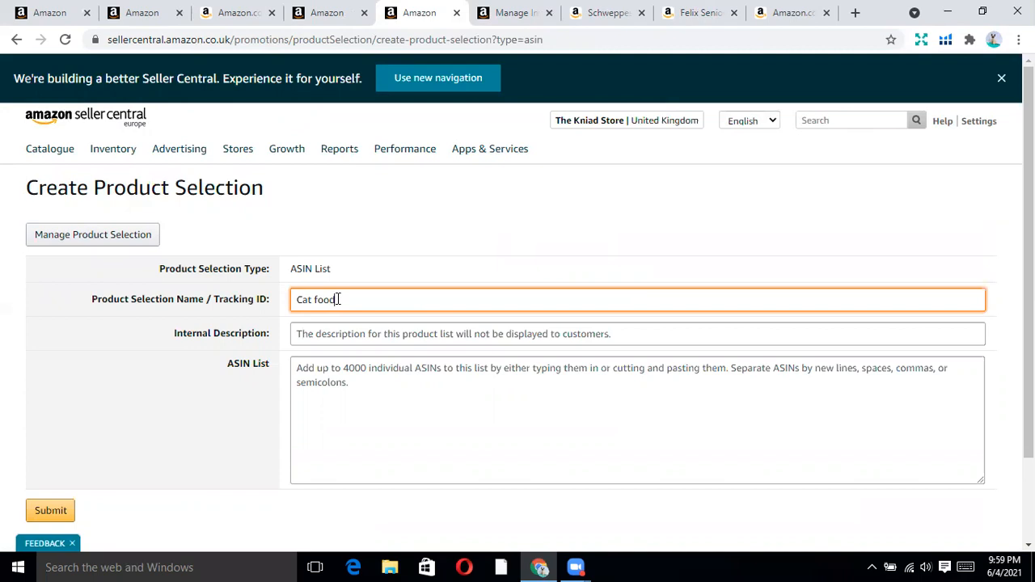
click(318, 334)
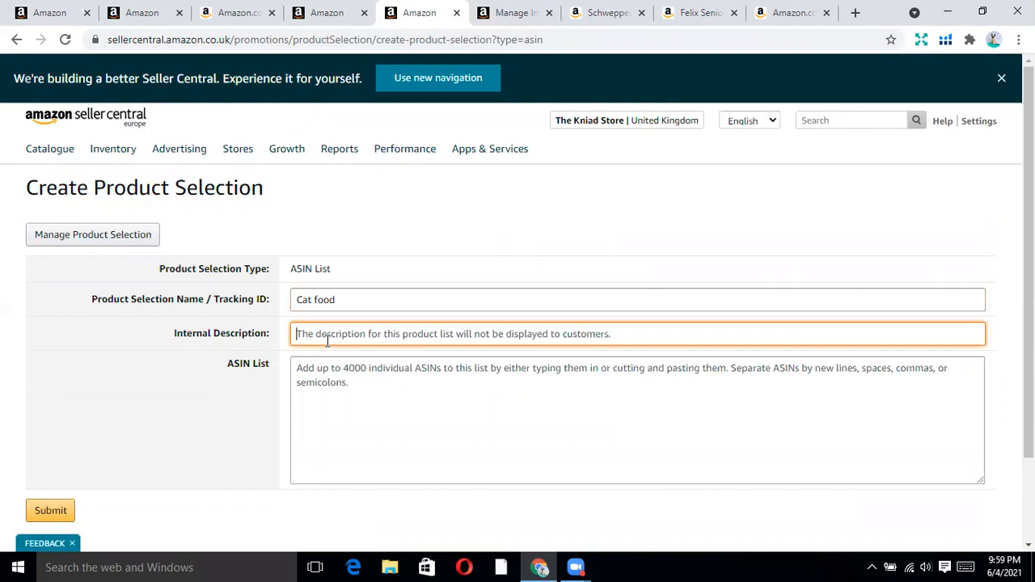
text(i)
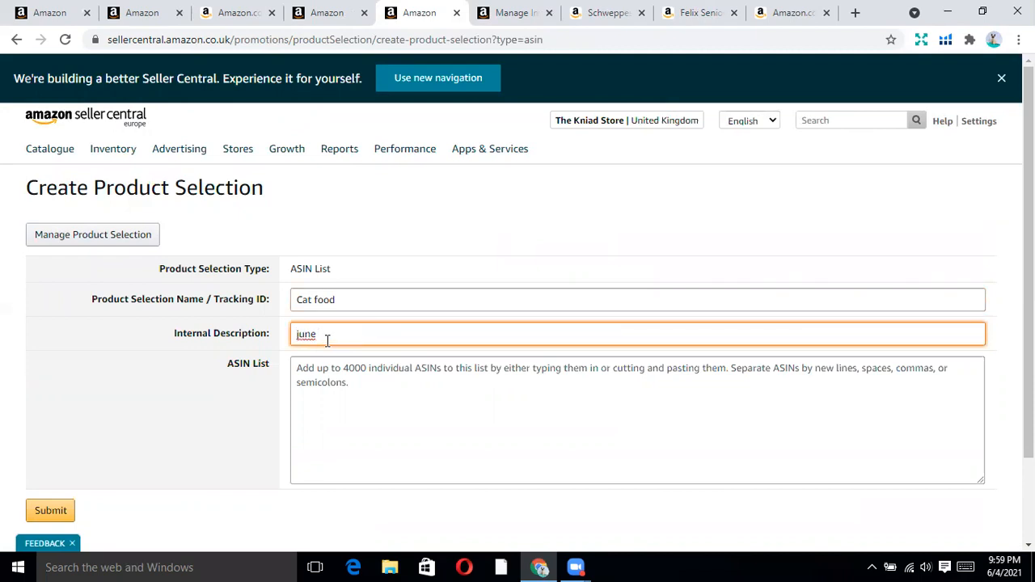
text(une offer on)
click(336, 387)
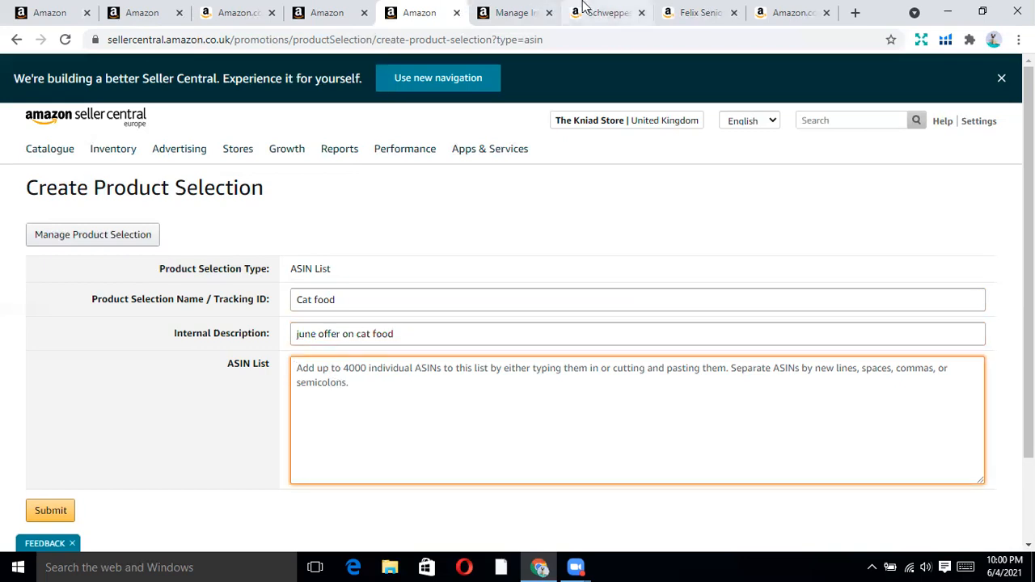
Copy ASIN B01IR7RWEY from the Felix Senior product page's address into the ASIN list, and submit the product selection.
click(671, 10)
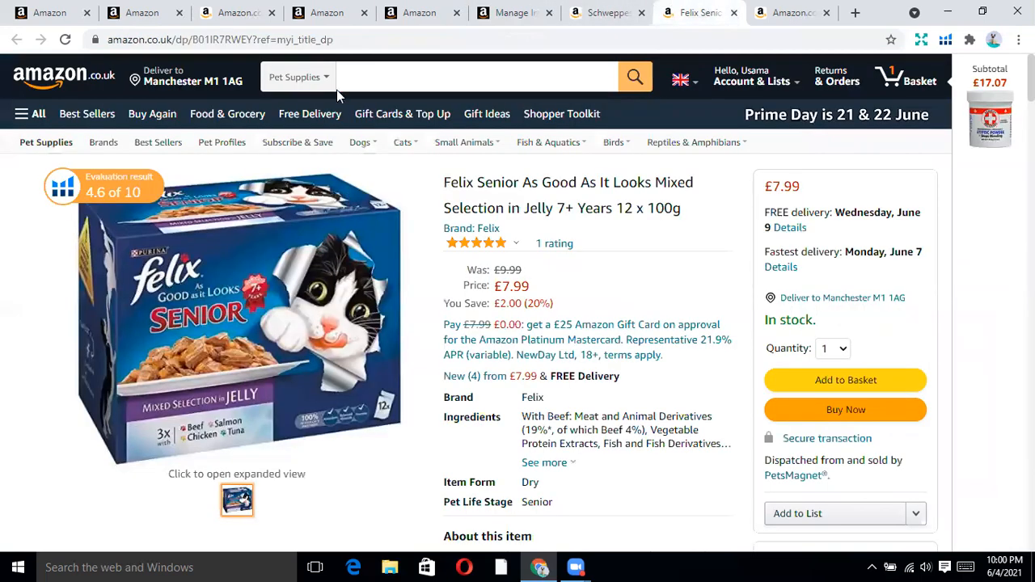
double_click(282, 40)
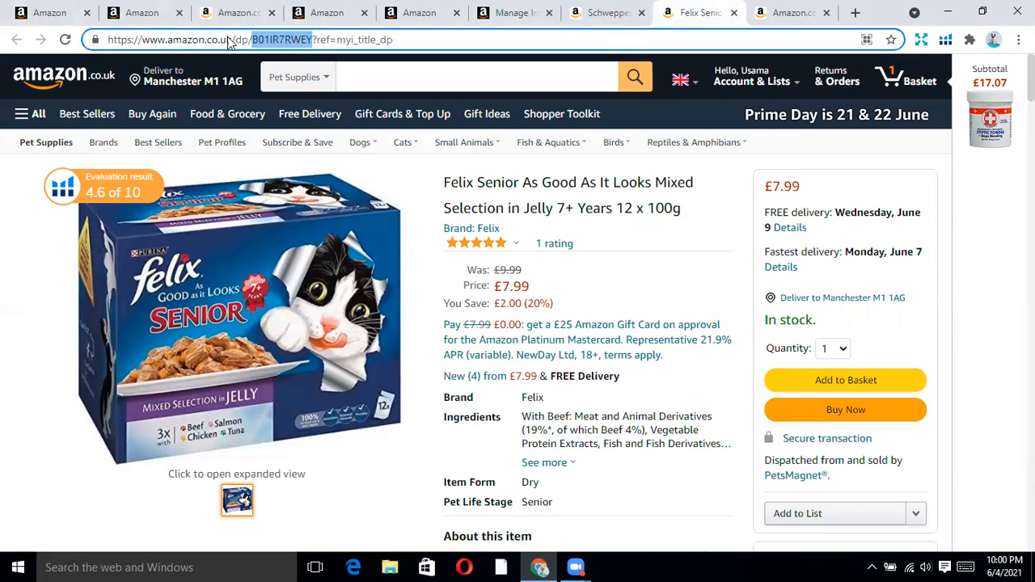
right_click(297, 44)
click(350, 99)
click(511, 12)
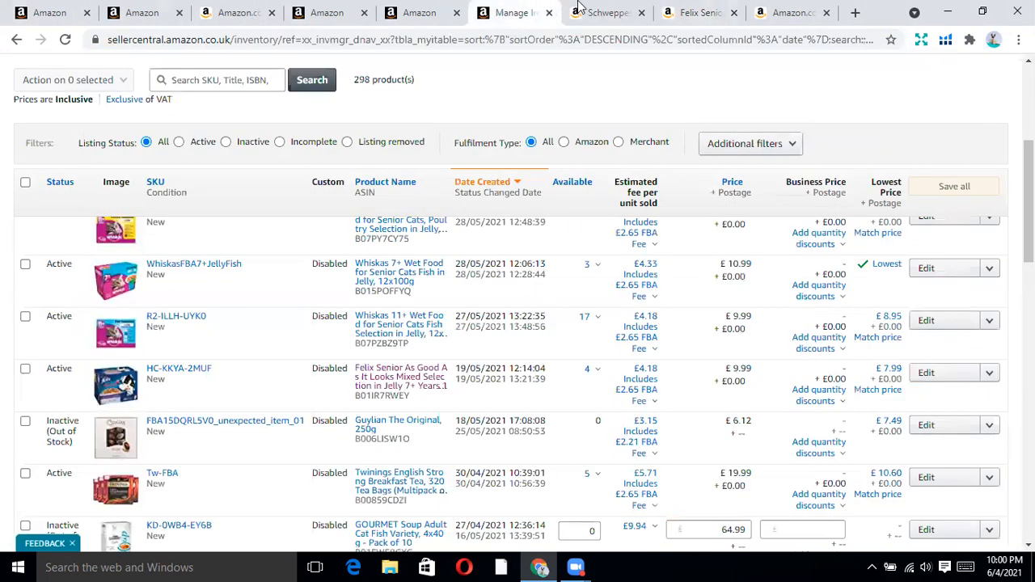
click(602, 12)
click(419, 12)
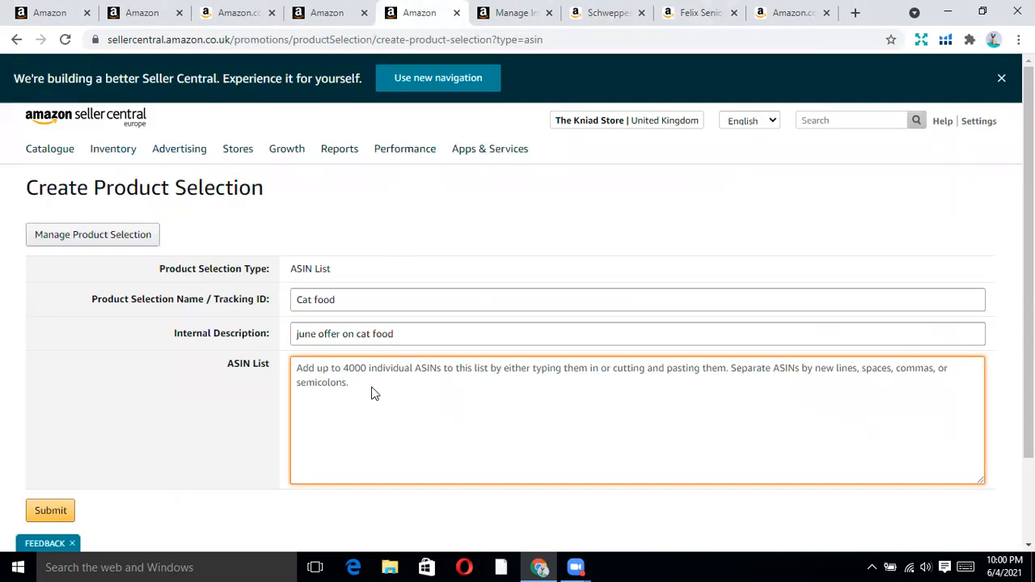
right_click(371, 386)
click(429, 267)
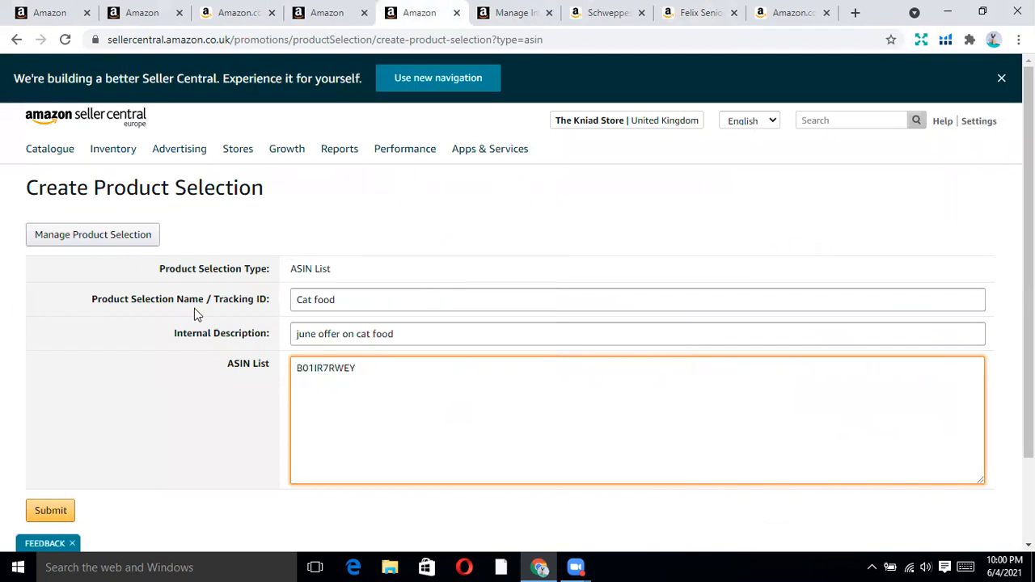
scroll(81, 388, down, 2)
click(39, 412)
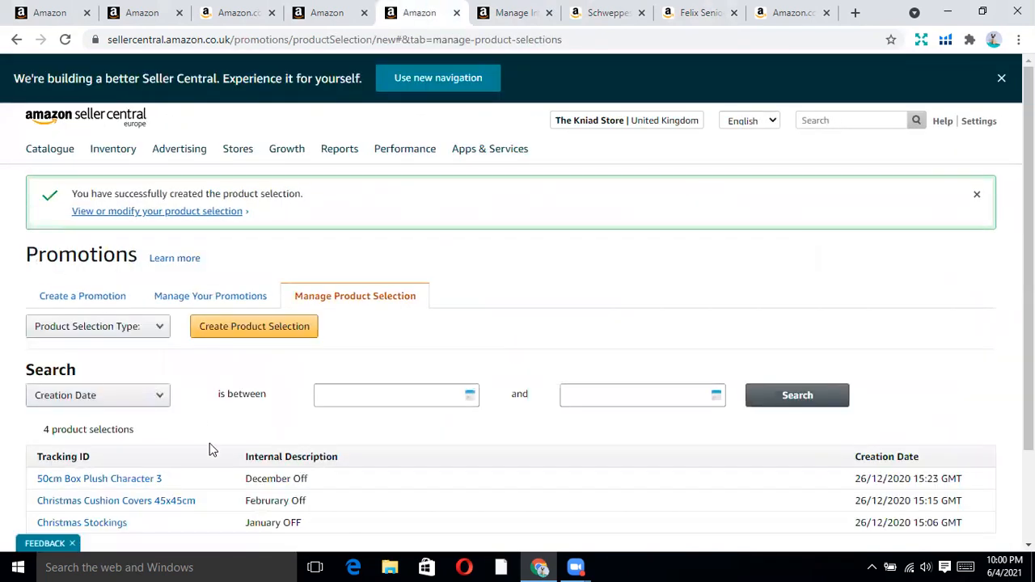
Check the list of product selections, and start creating a new Money Off promotion.
scroll(232, 408, down, 2)
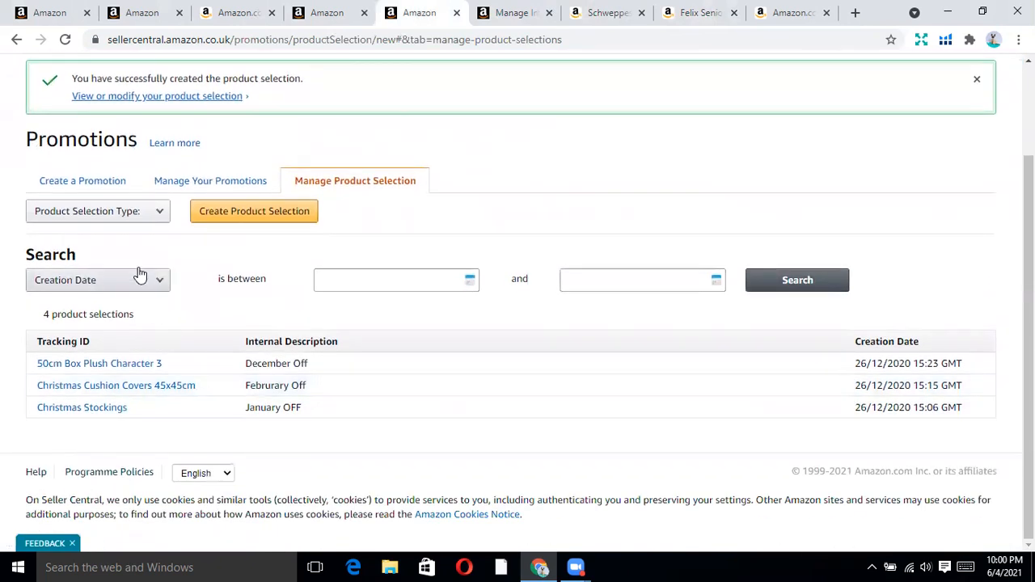
click(87, 185)
click(49, 421)
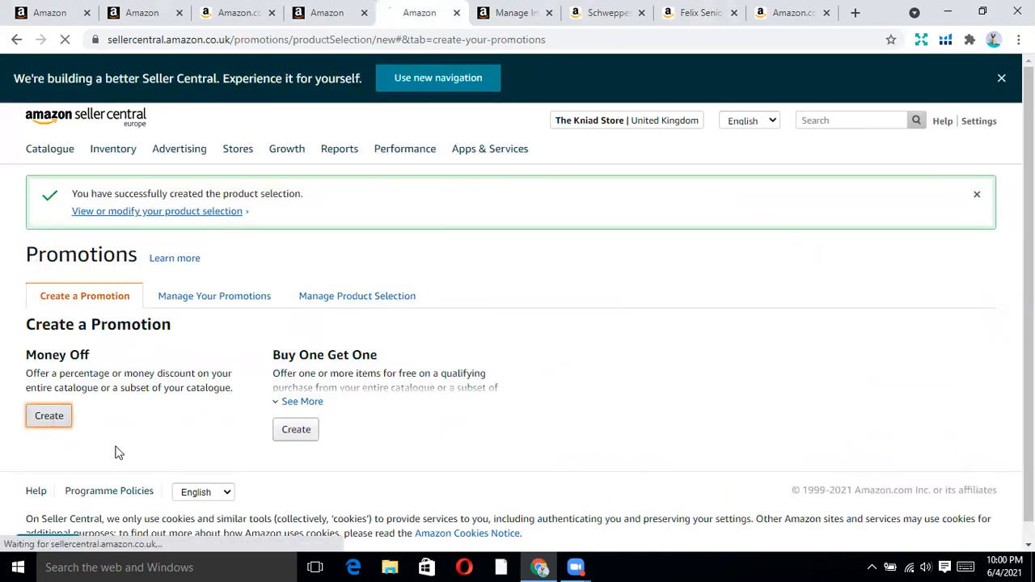
Choose the Cat food product selection as the purchased items of the new Money Off promotion.
click(552, 317)
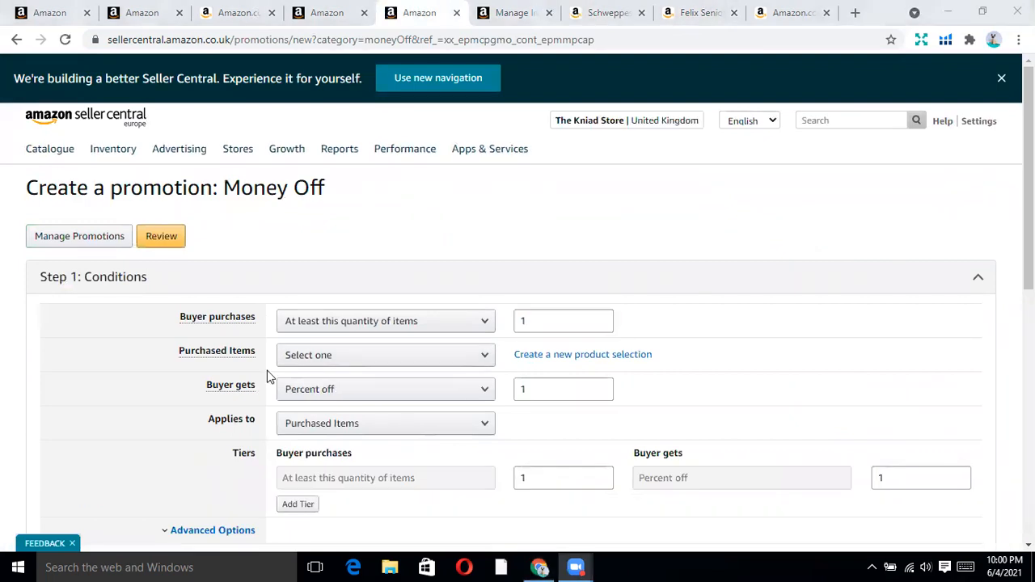
click(422, 363)
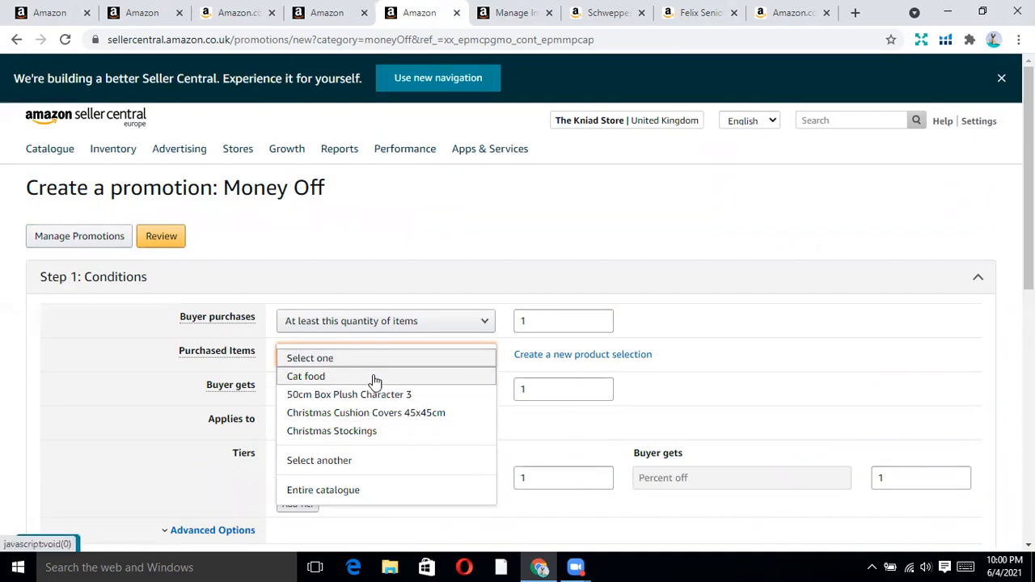
click(375, 377)
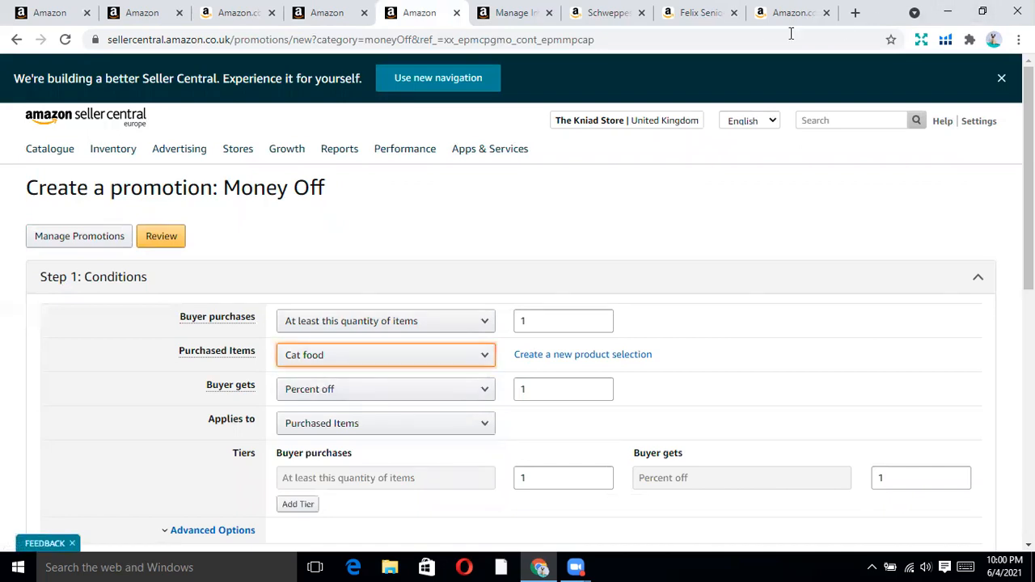
In the earlier opened Money Off promotion form, set the buyer's discount to 20 percent off, applied to Purchased Items.
click(726, 8)
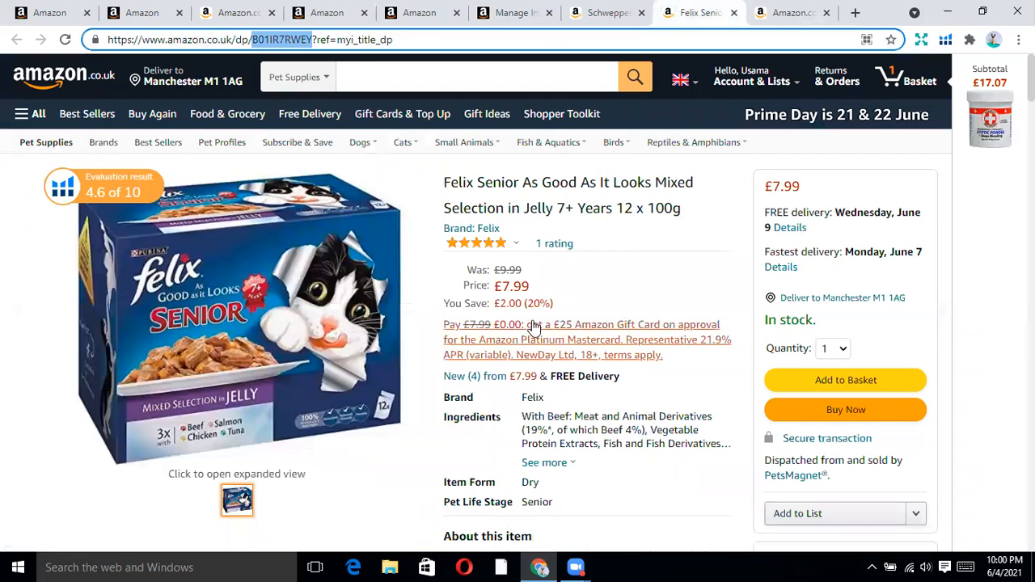
click(502, 14)
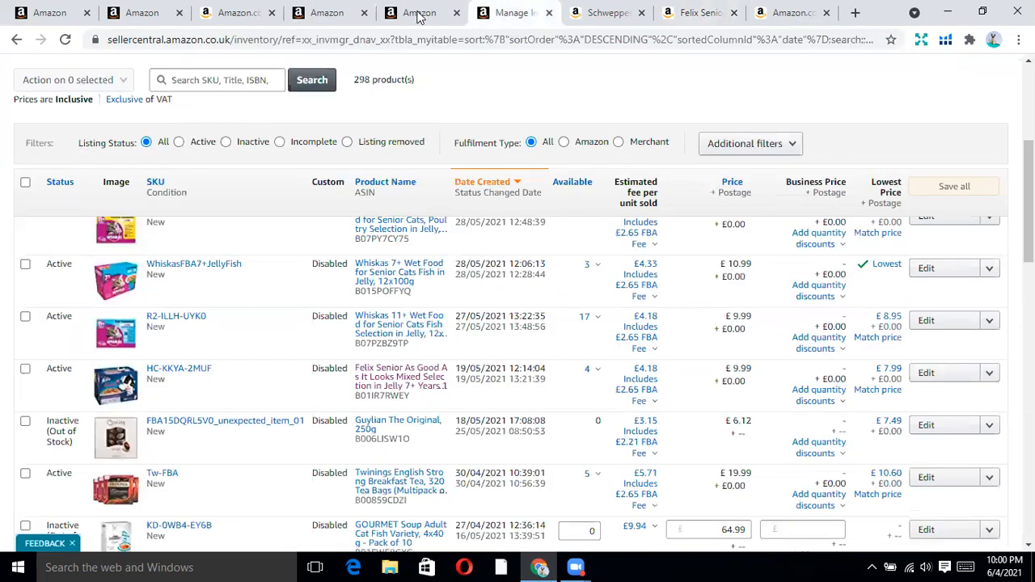
click(331, 9)
click(550, 310)
key(BackSpace)
text(20)
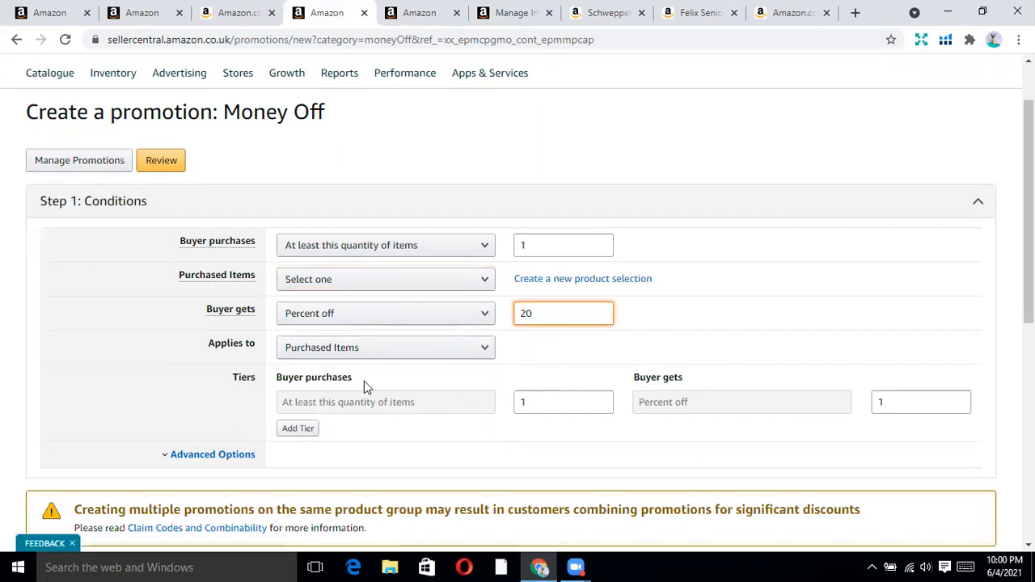
click(380, 349)
click(378, 354)
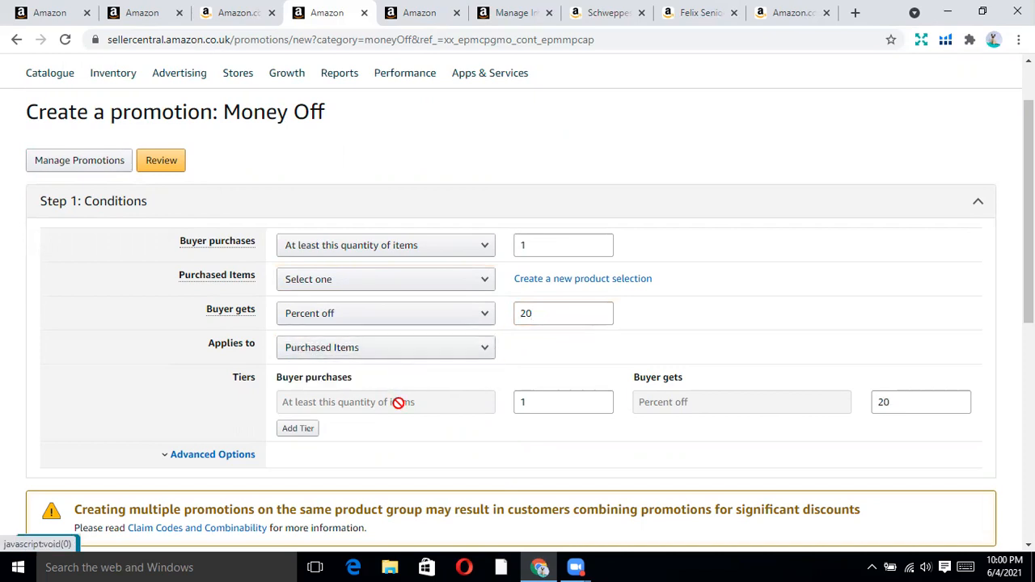
scroll(376, 249, down, 2)
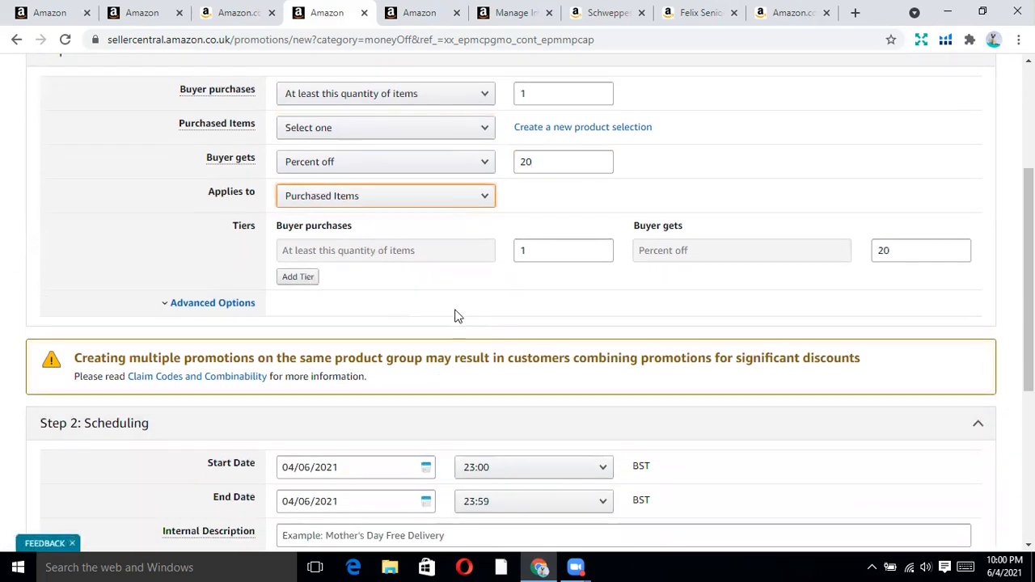
scroll(418, 237, up, 1)
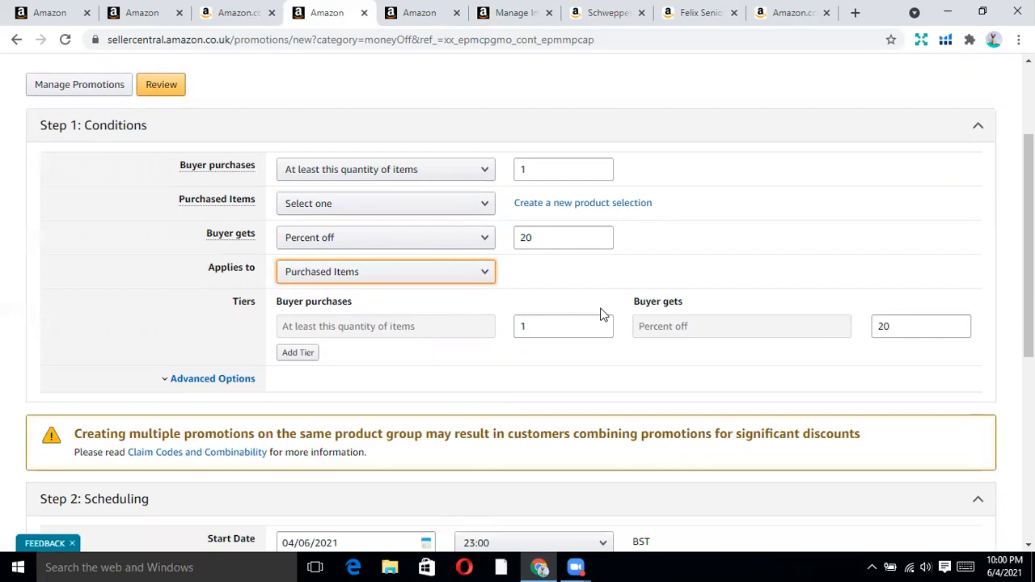
click(895, 326)
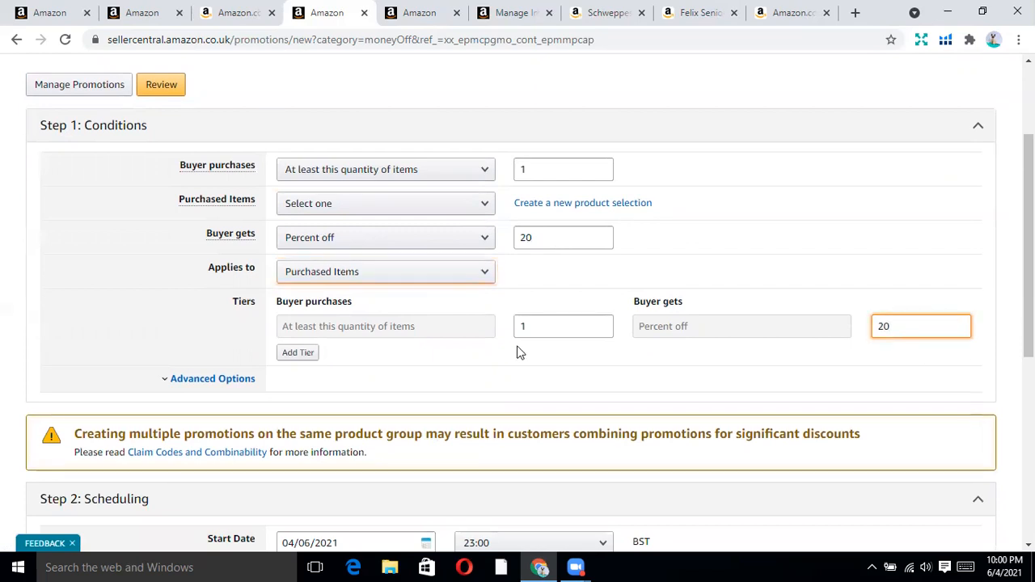
Schedule the promotion with start date 05/06/2021 and end date 16/06/2021.
scroll(525, 330, down, 3)
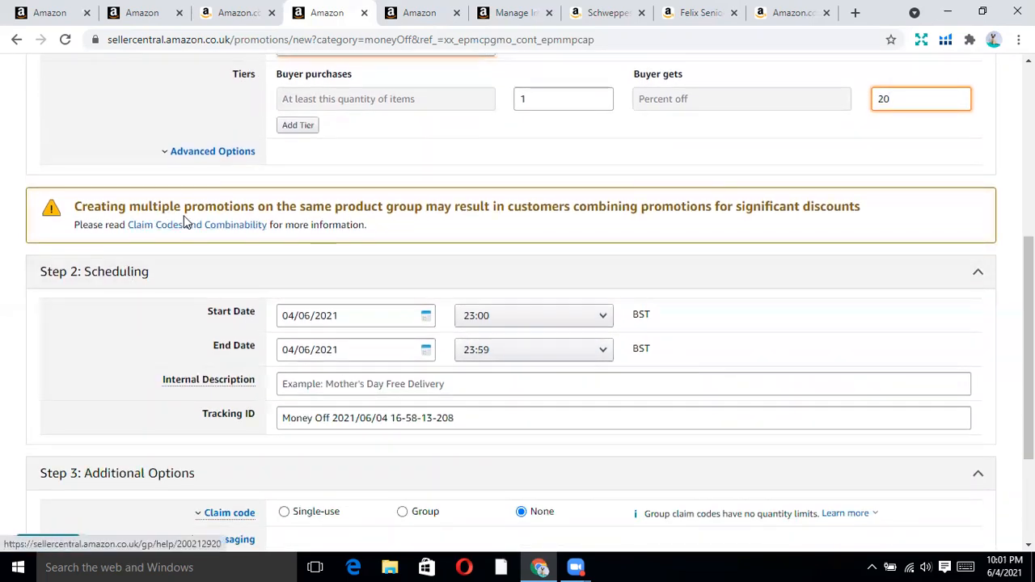
scroll(267, 259, up, 1)
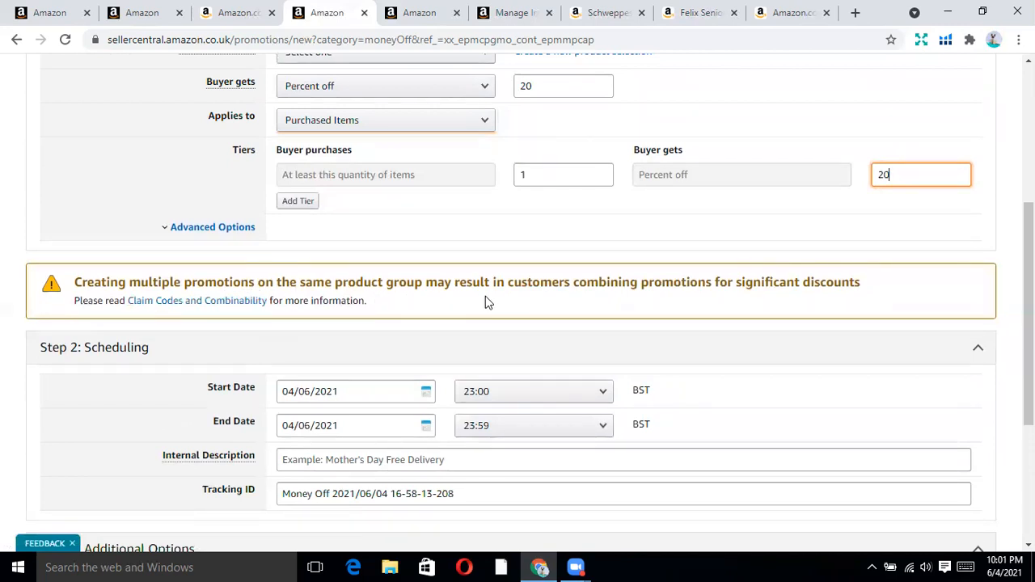
scroll(323, 364, down, 1)
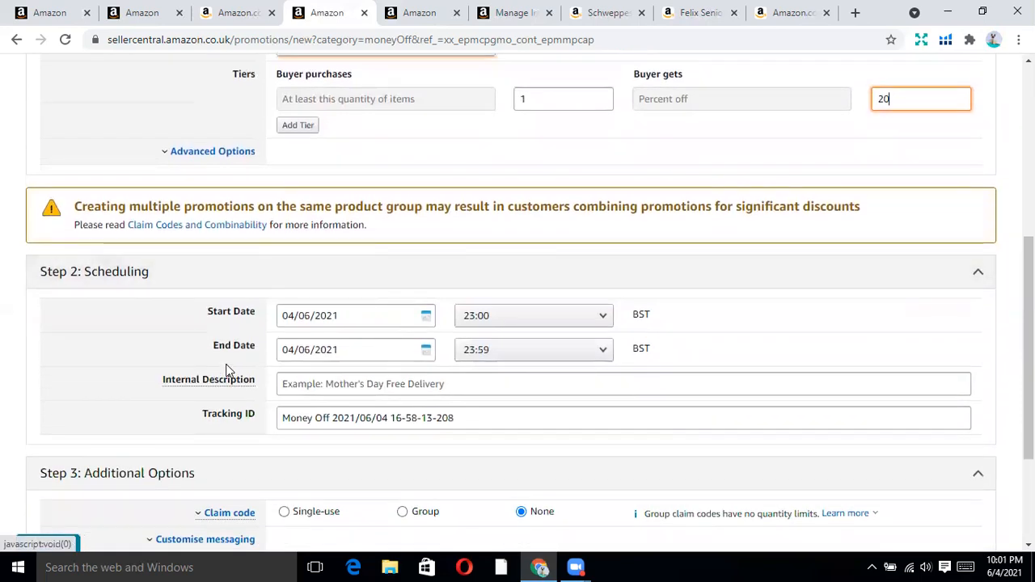
click(361, 315)
click(425, 379)
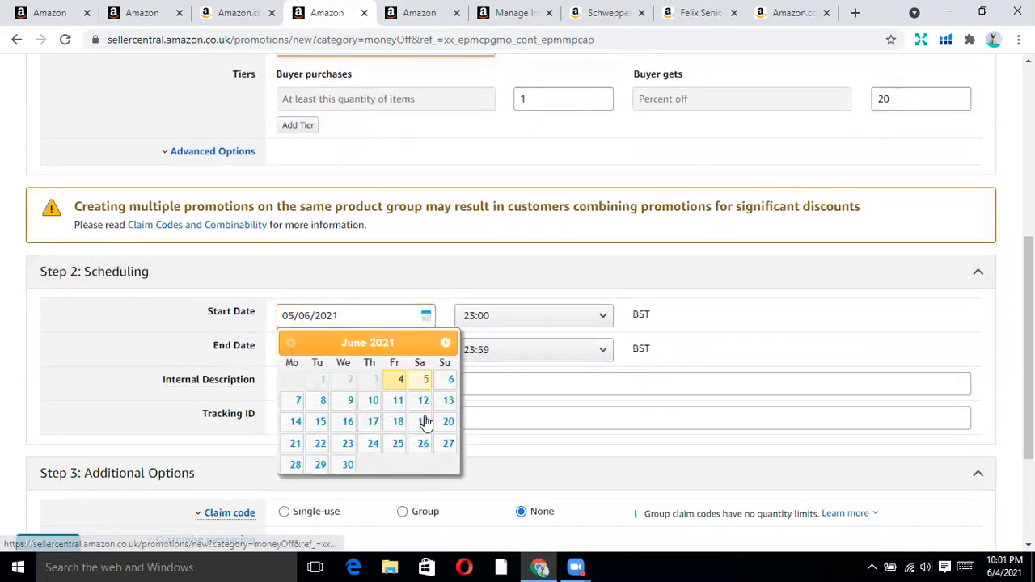
click(358, 352)
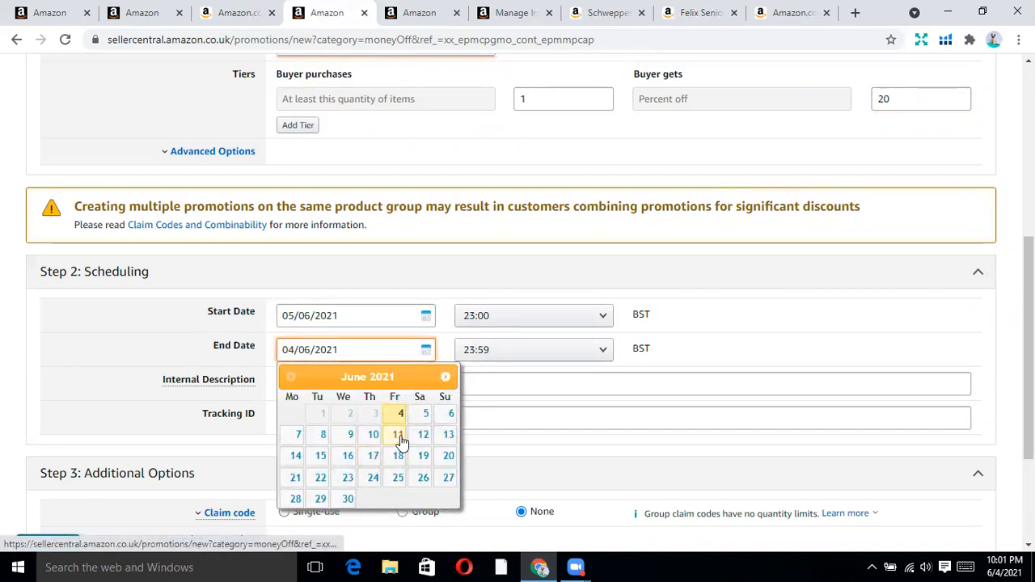
click(348, 455)
Set the promotion's start time to 07:00 and its end time to 21:00.
click(551, 324)
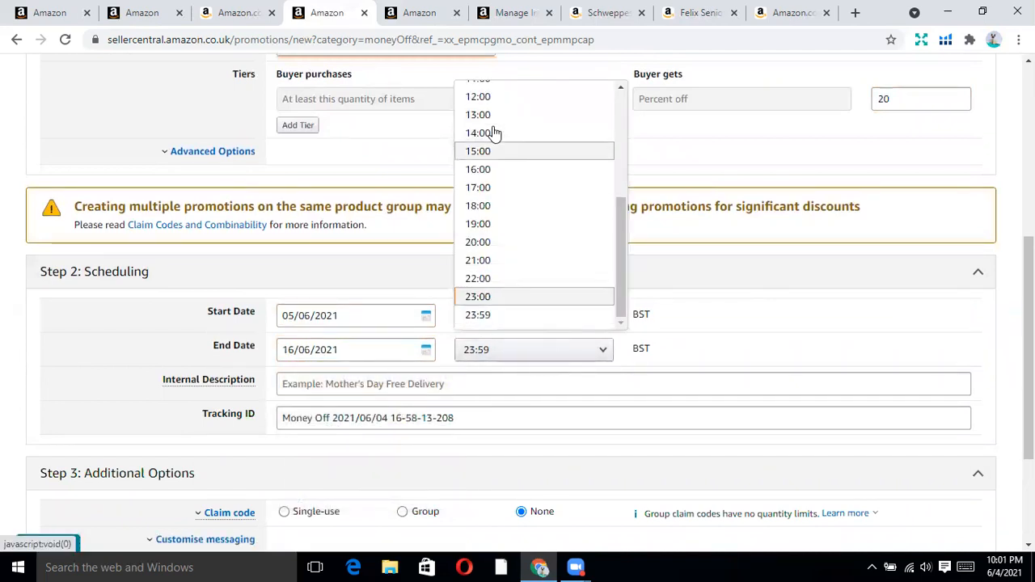
scroll(502, 231, up, 3)
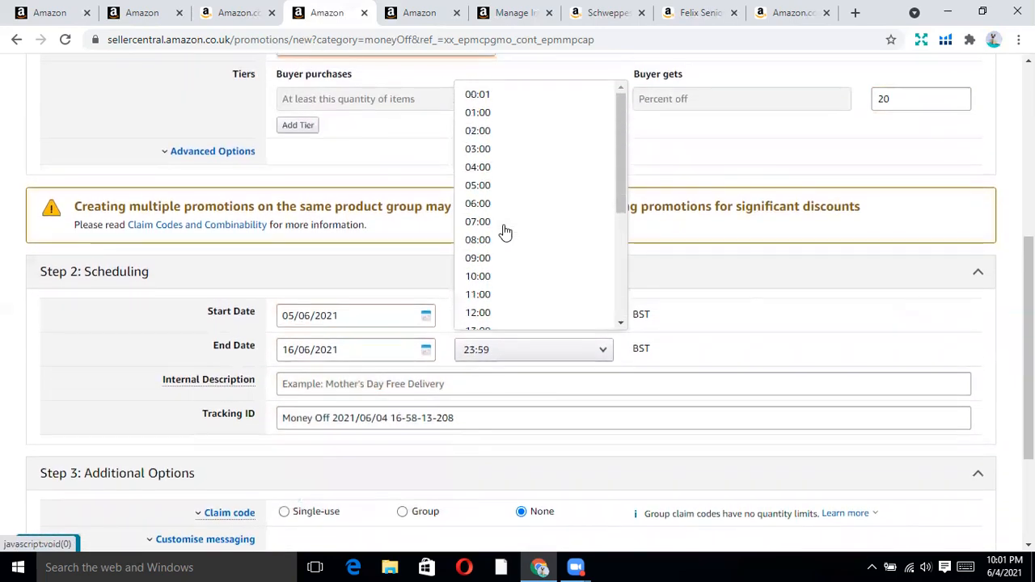
click(505, 225)
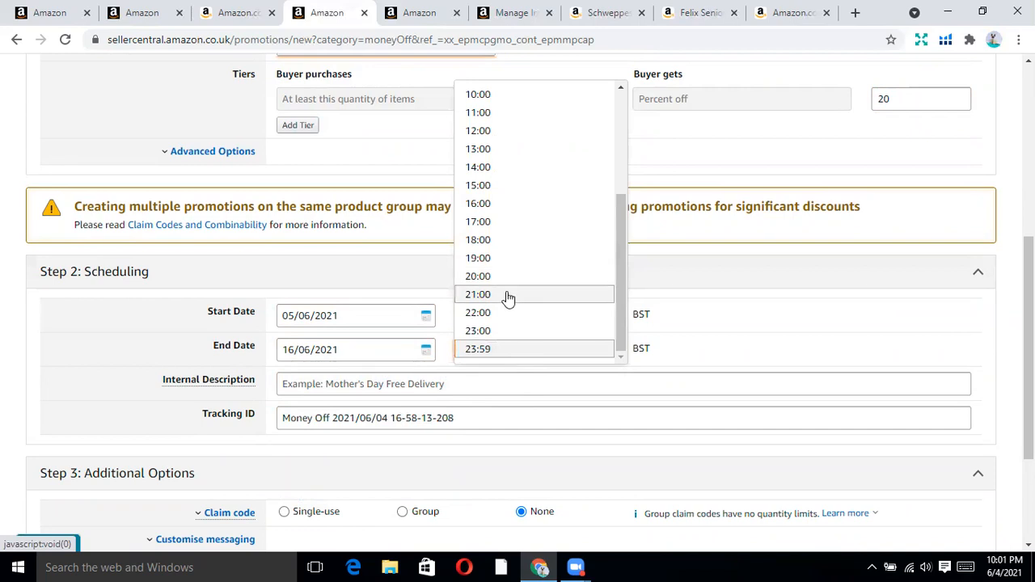
click(505, 295)
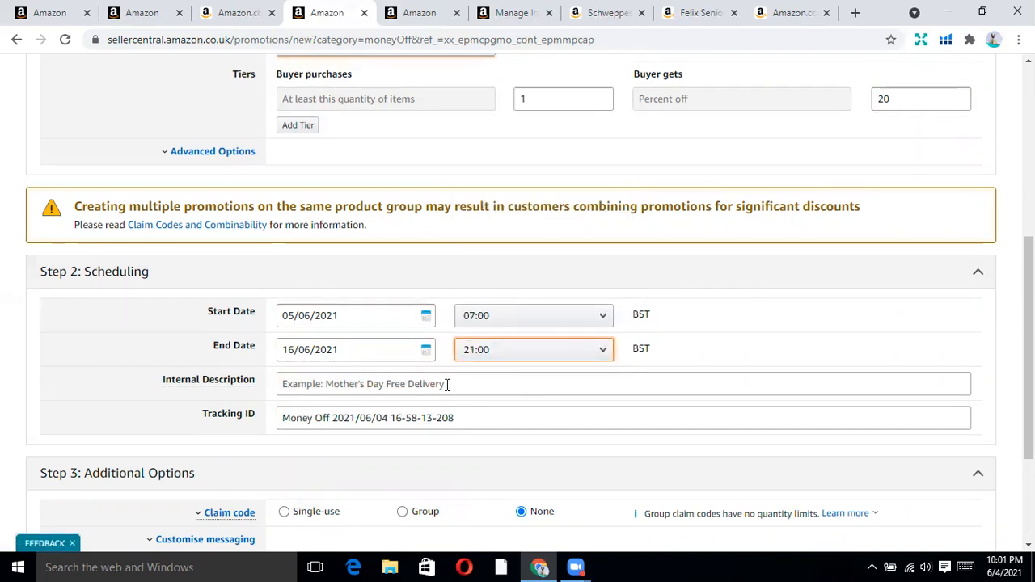
Enter the internal description "june offer on cat food 20% off" and insert "20% on" at the beginning of the tracking ID.
click(447, 383)
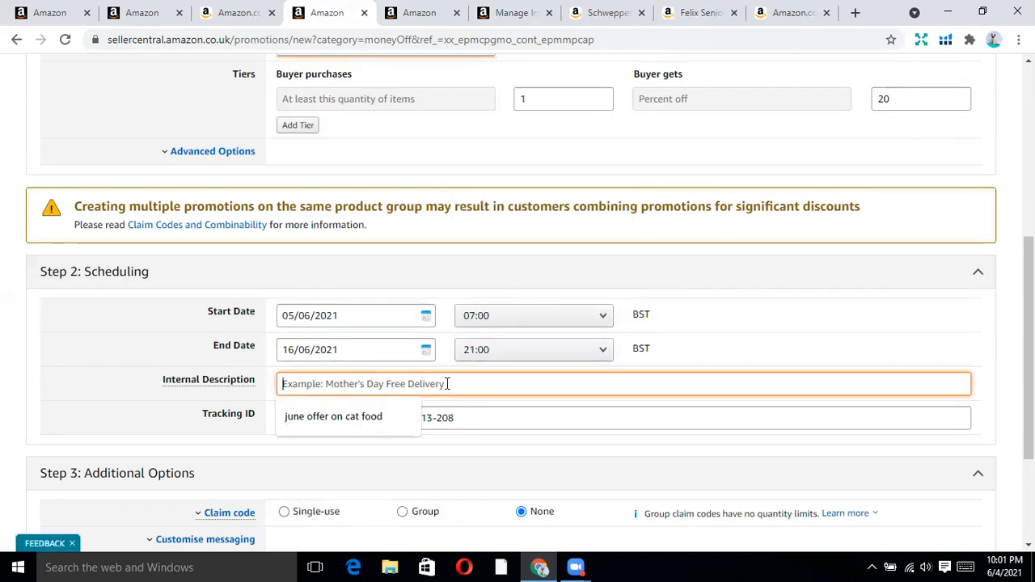
click(386, 415)
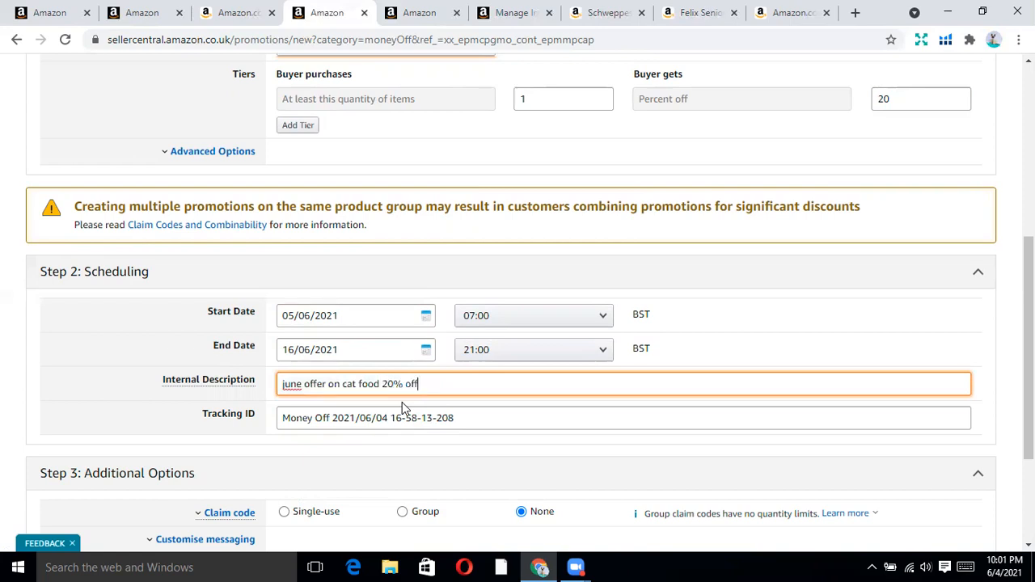
click(282, 418)
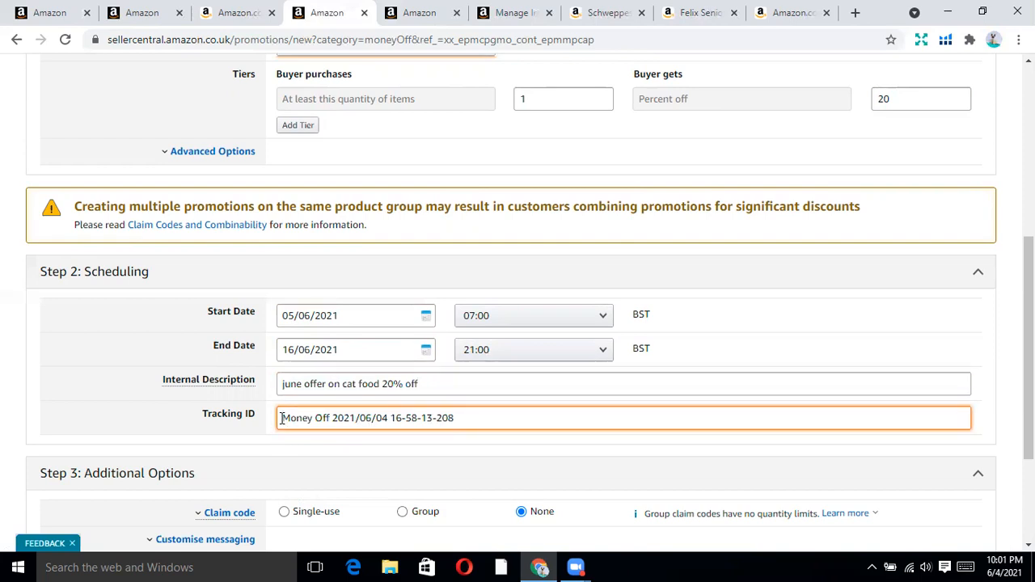
text(20)
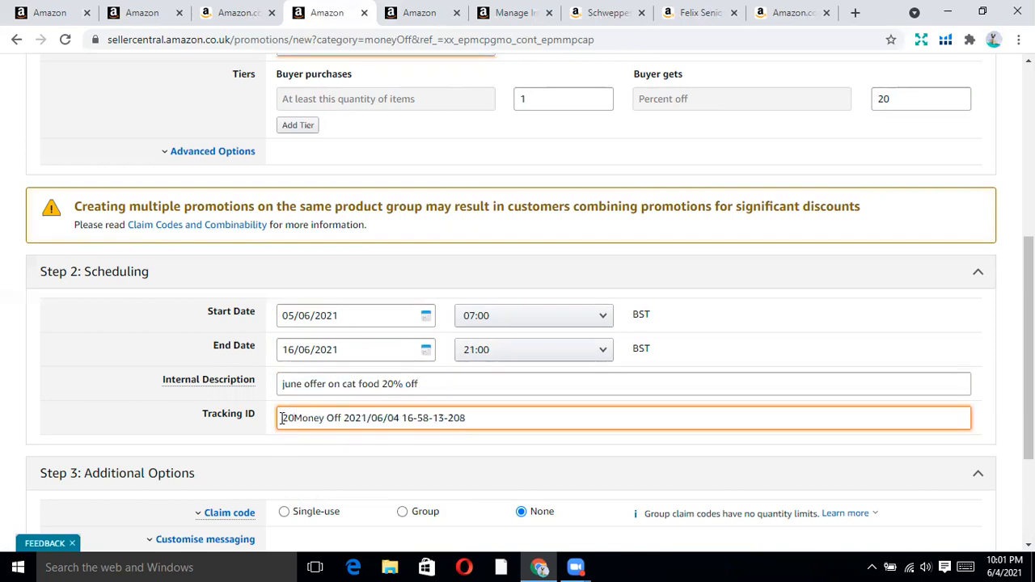
text(% on)
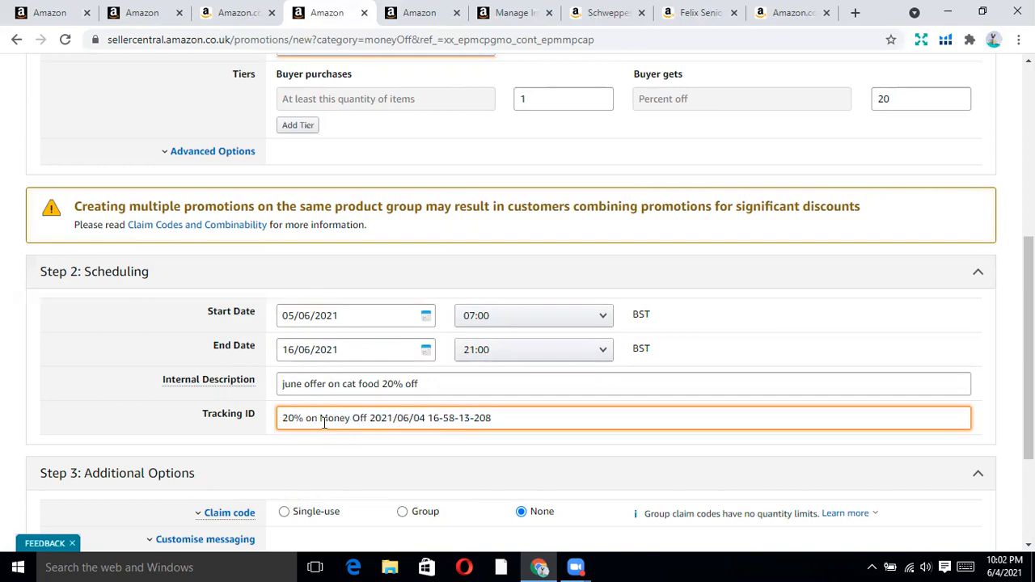
Set the claim code type to Single-use and the claim code combinability to Unrestricted.
scroll(317, 423, down, 1)
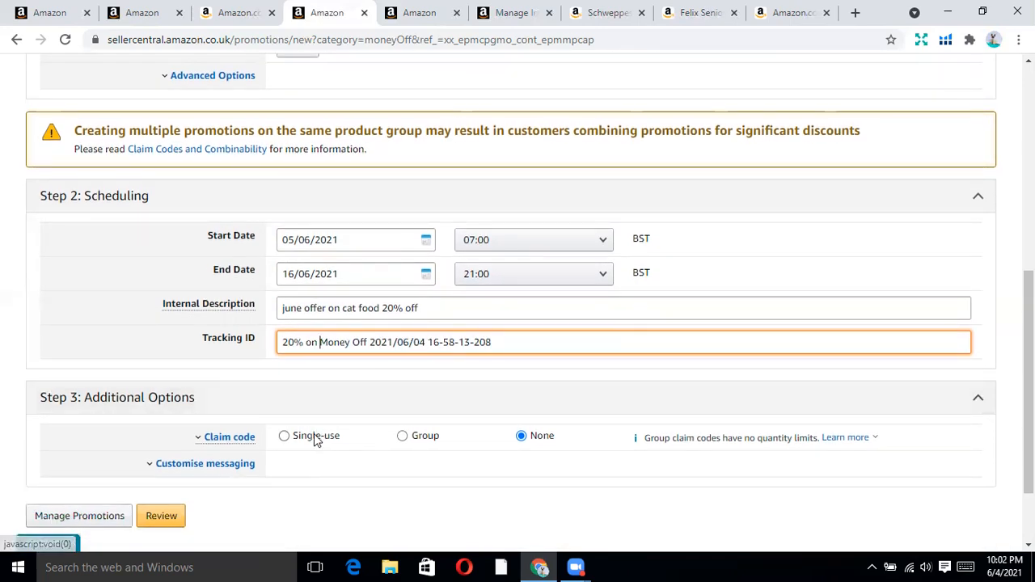
click(238, 444)
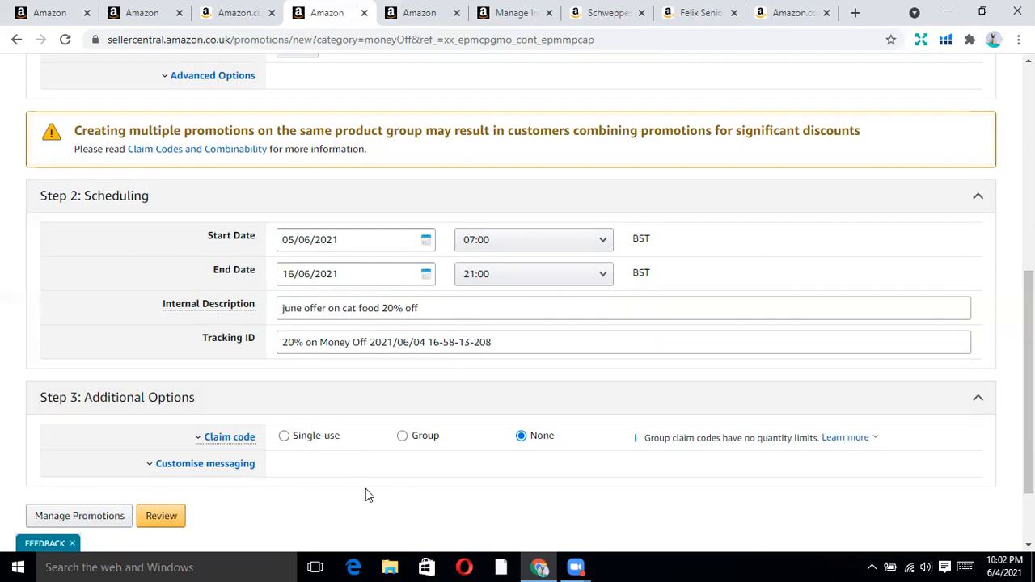
click(317, 437)
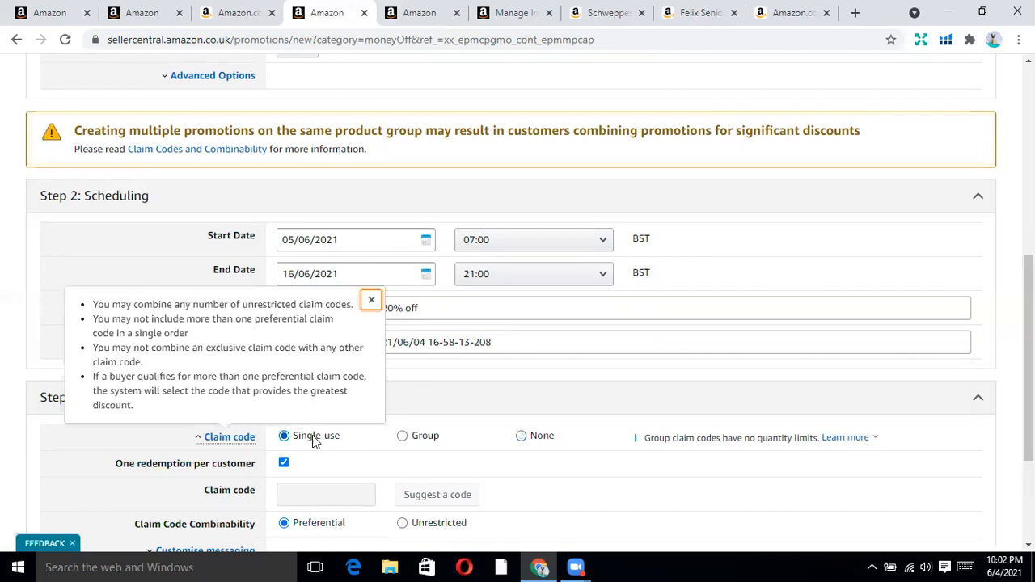
scroll(386, 447, down, 2)
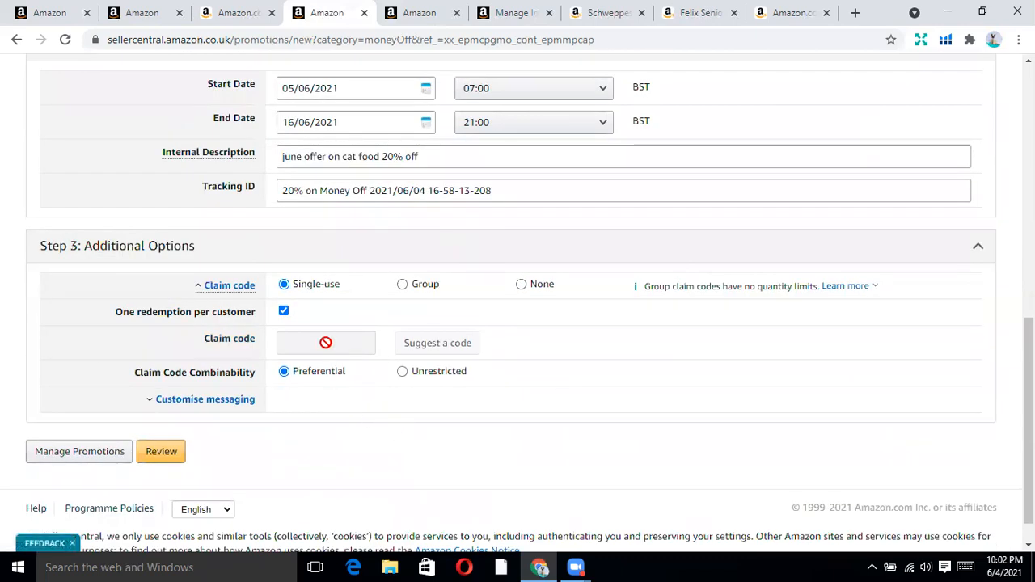
click(402, 373)
scroll(408, 411, down, 1)
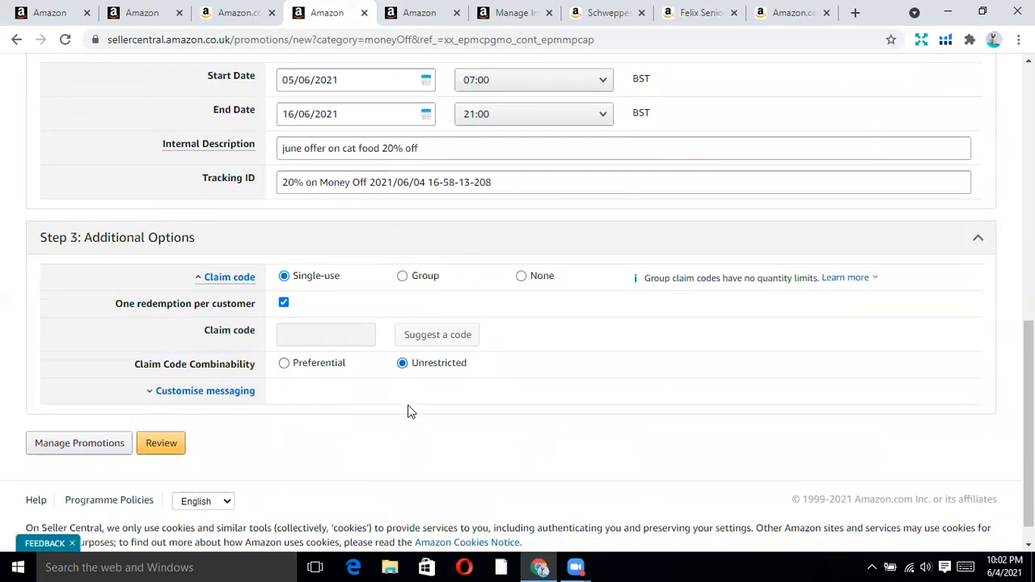
Choose Cat food as the purchased items, and open the promotion review to check its conditions, schedule and terms.
click(156, 425)
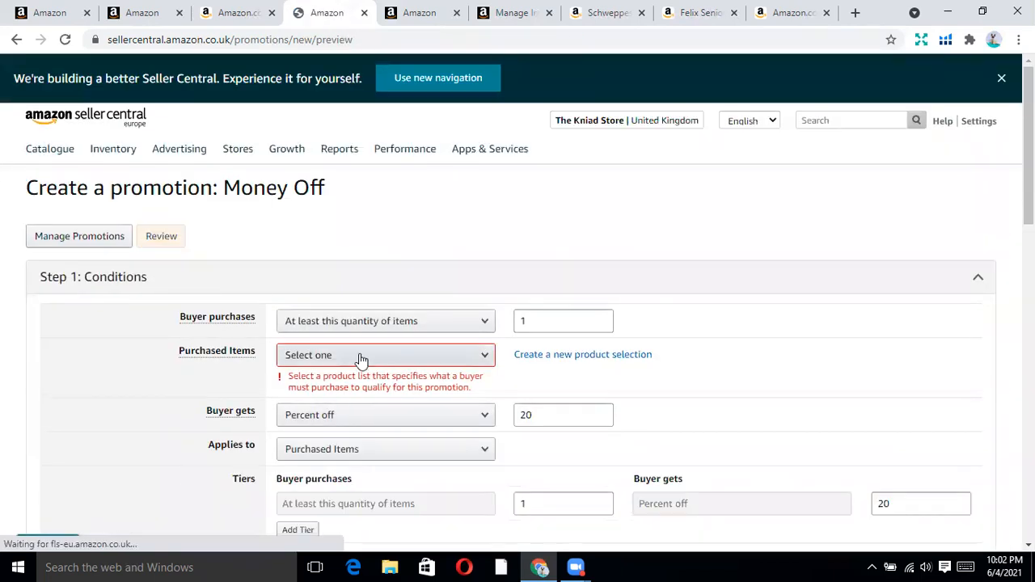
click(361, 356)
click(369, 383)
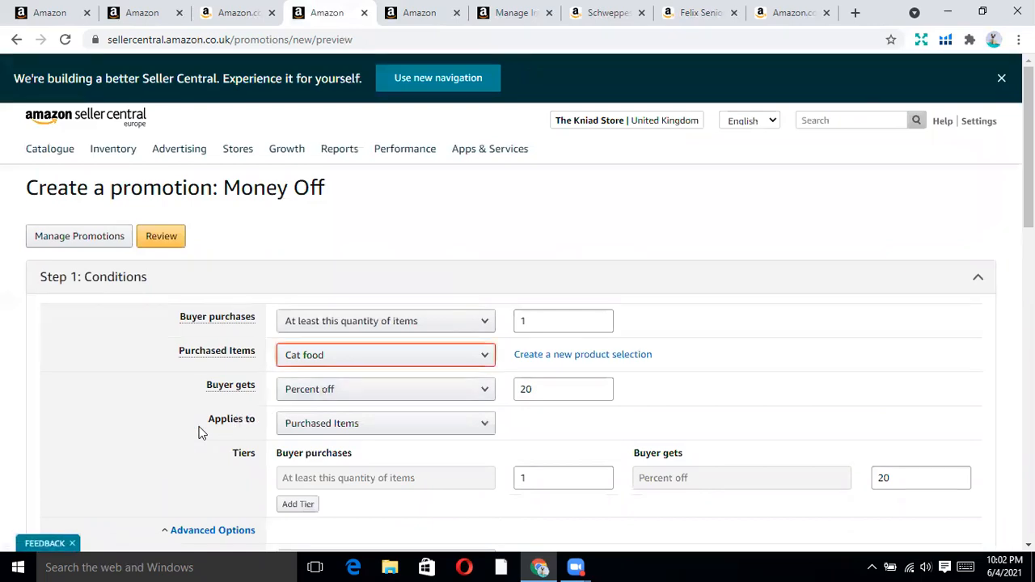
scroll(203, 434, down, 8)
scroll(202, 432, down, 5)
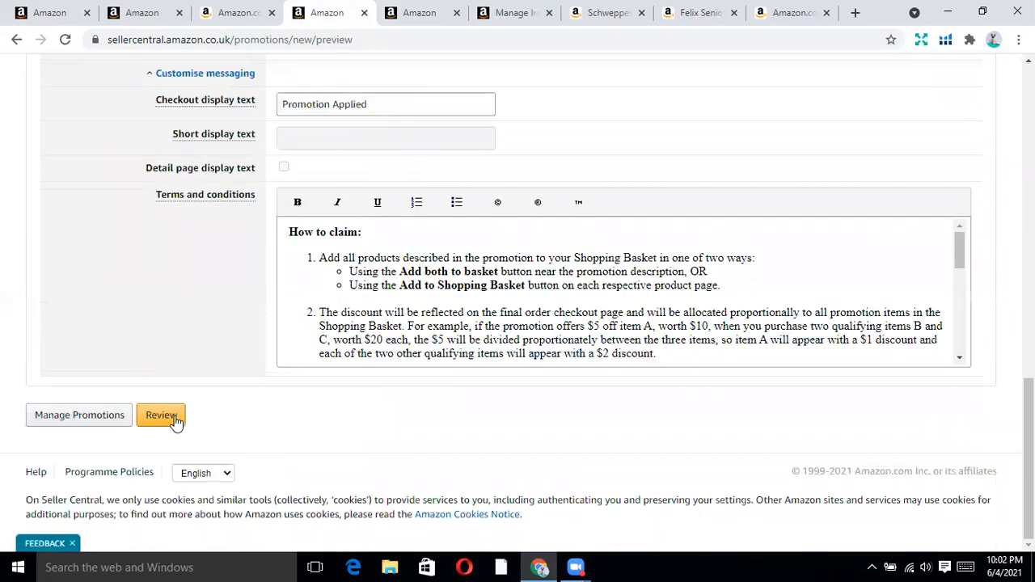
click(174, 420)
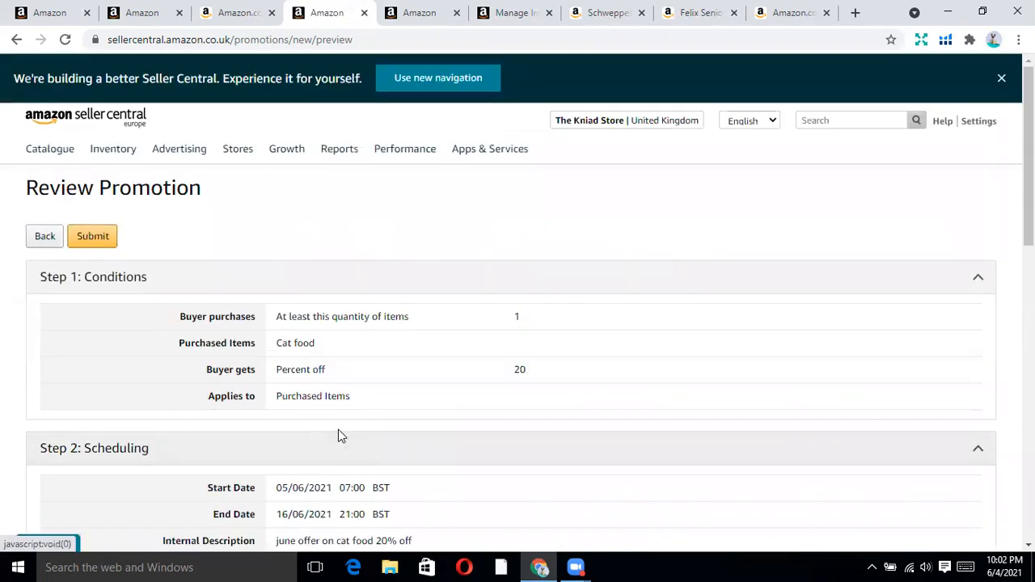
scroll(338, 432, down, 6)
scroll(340, 435, down, 4)
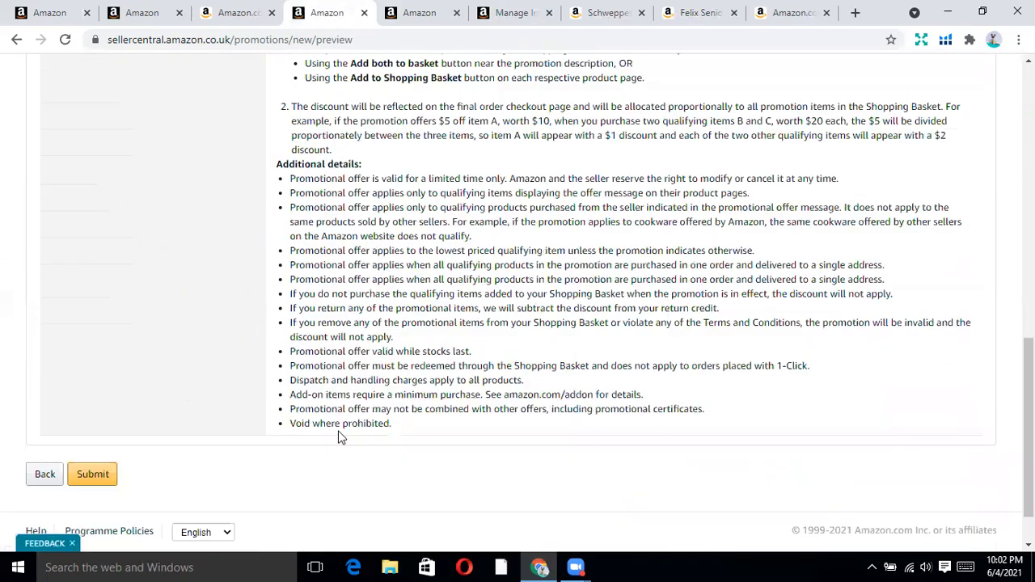
scroll(339, 437, up, 15)
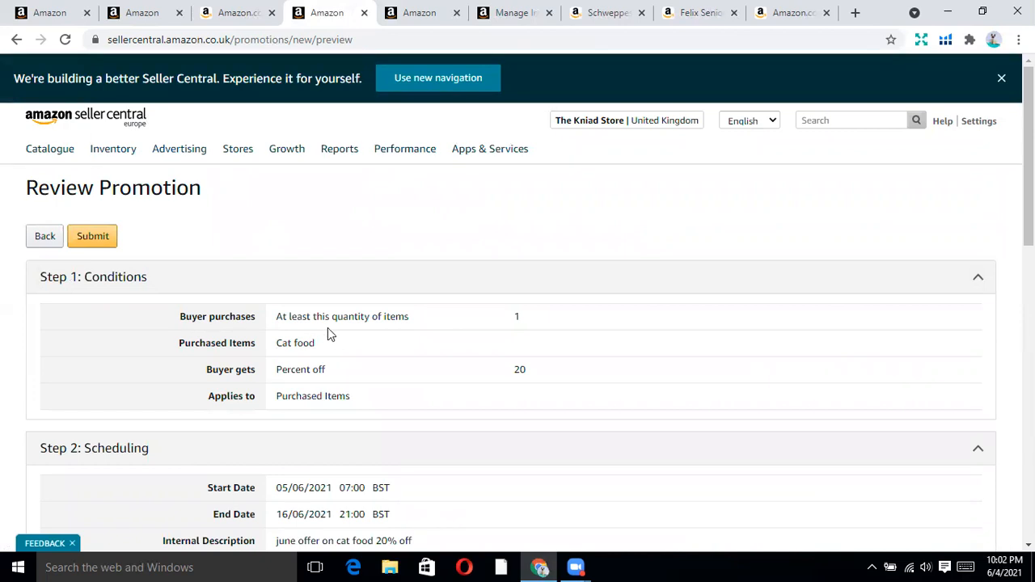
Check the promotion's conditions, scheduling, additional options and terms, and submit the promotion.
scroll(326, 335, down, 1)
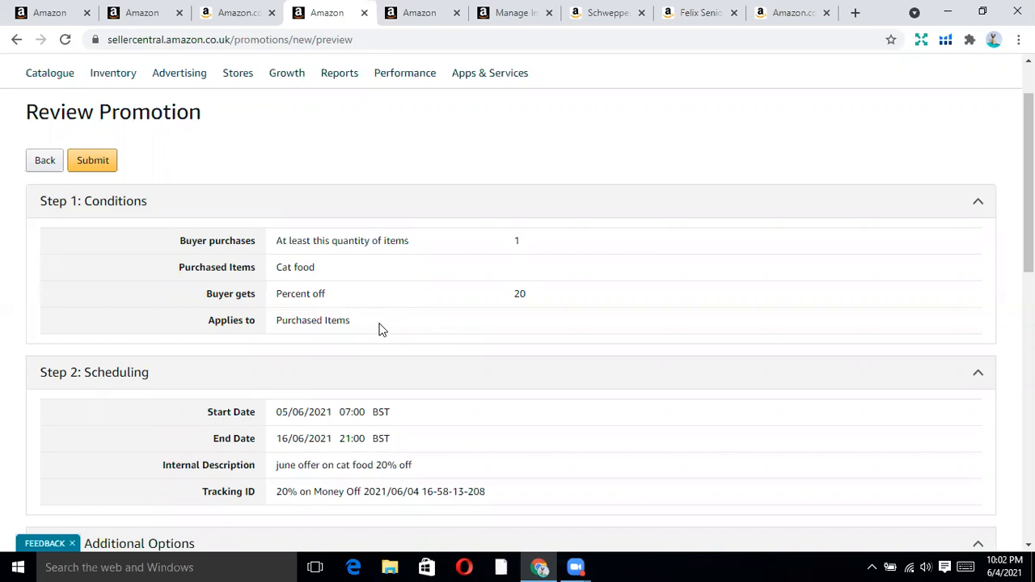
scroll(380, 330, down, 2)
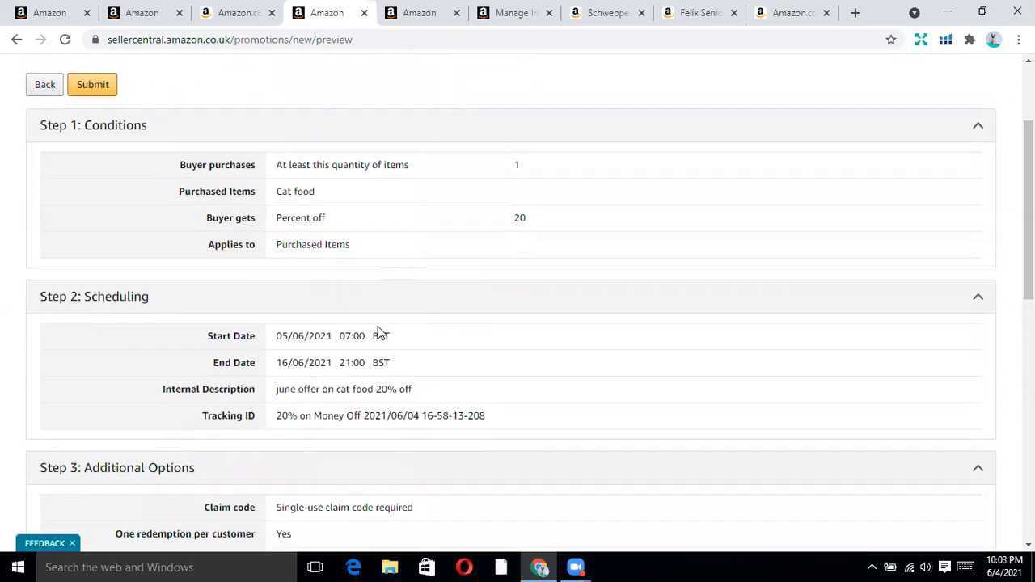
scroll(344, 333, down, 1)
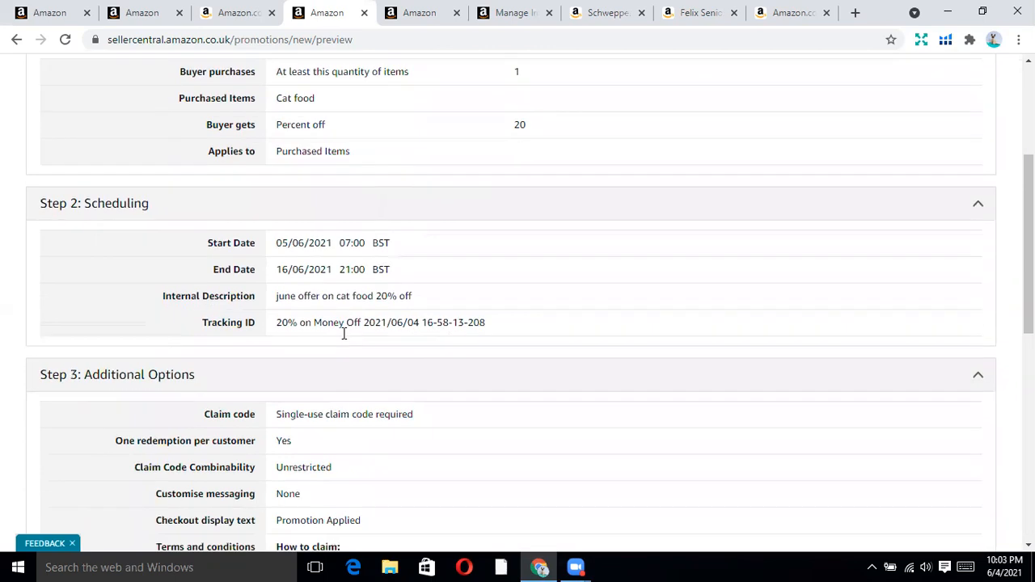
scroll(395, 459, down, 1)
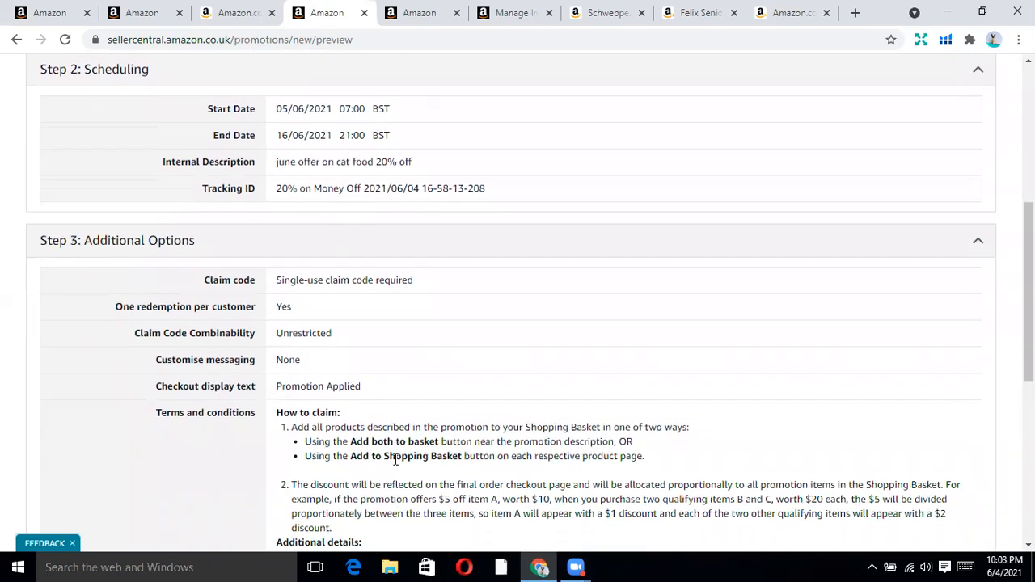
scroll(395, 459, down, 4)
scroll(395, 464, down, 1)
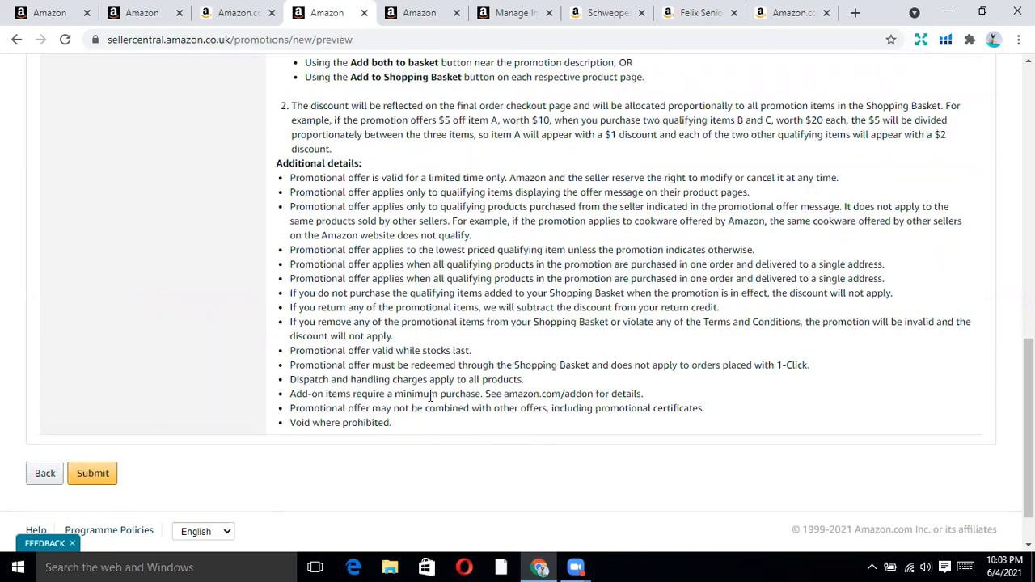
scroll(430, 394, up, 15)
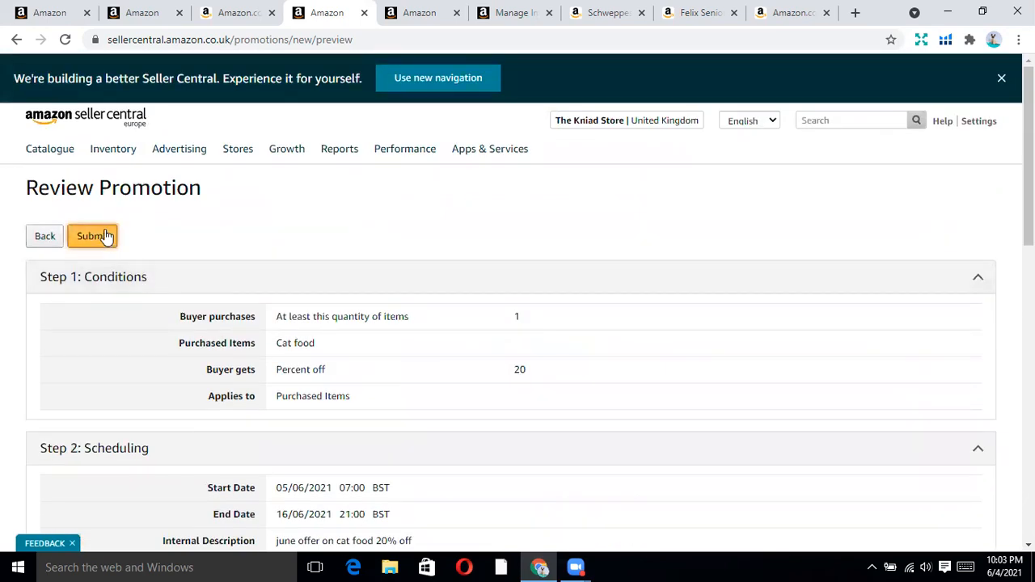
click(106, 235)
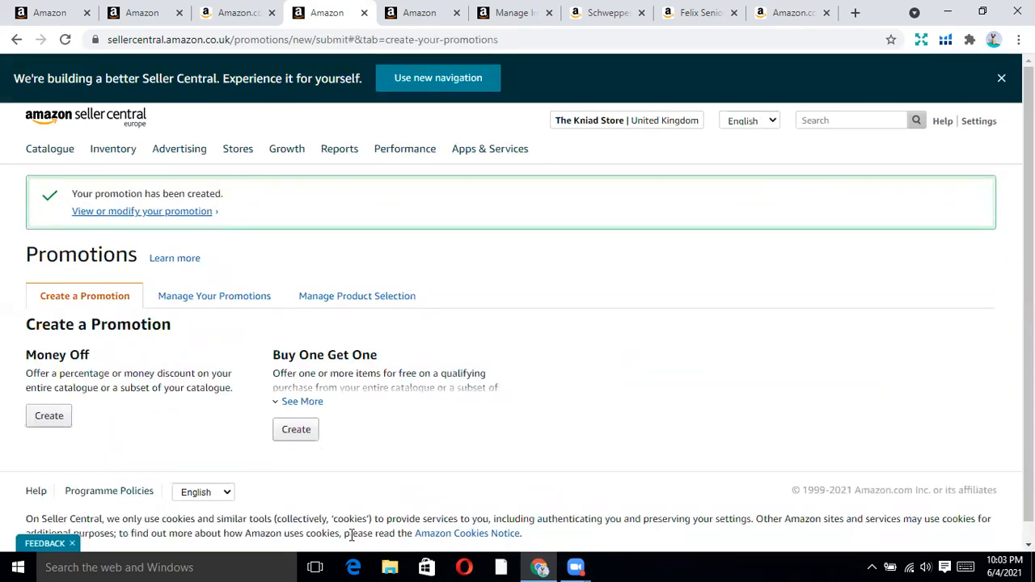
Look for the new promotion in the promotions list, sorting by internal description and setting the search filter to Claim code.
click(220, 299)
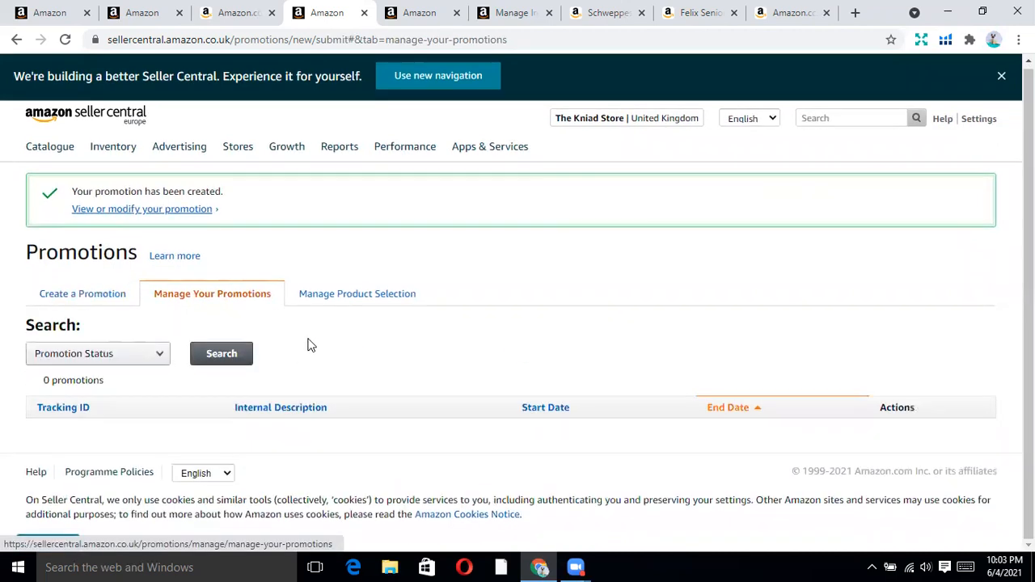
click(273, 414)
click(273, 414)
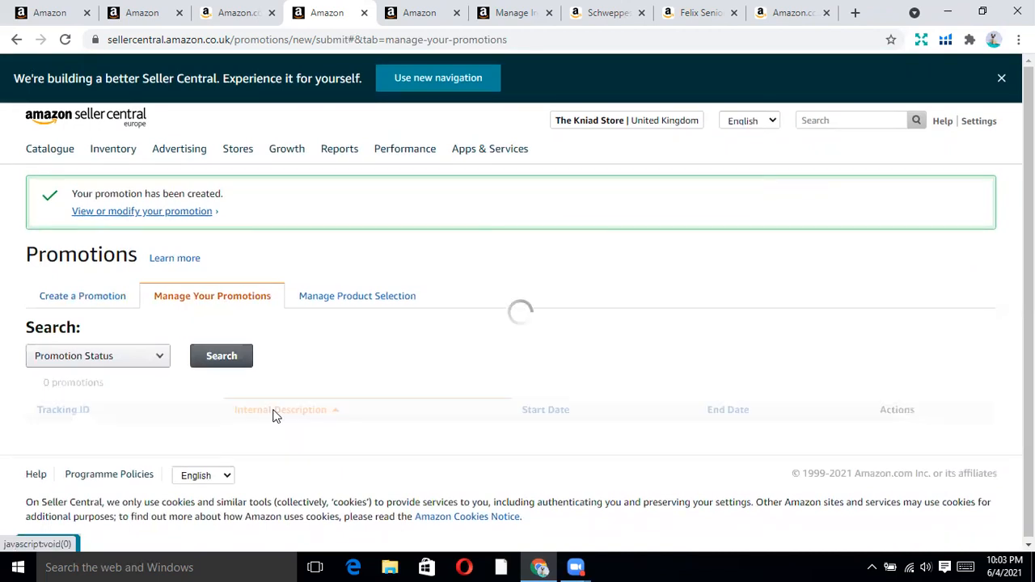
click(161, 361)
click(143, 377)
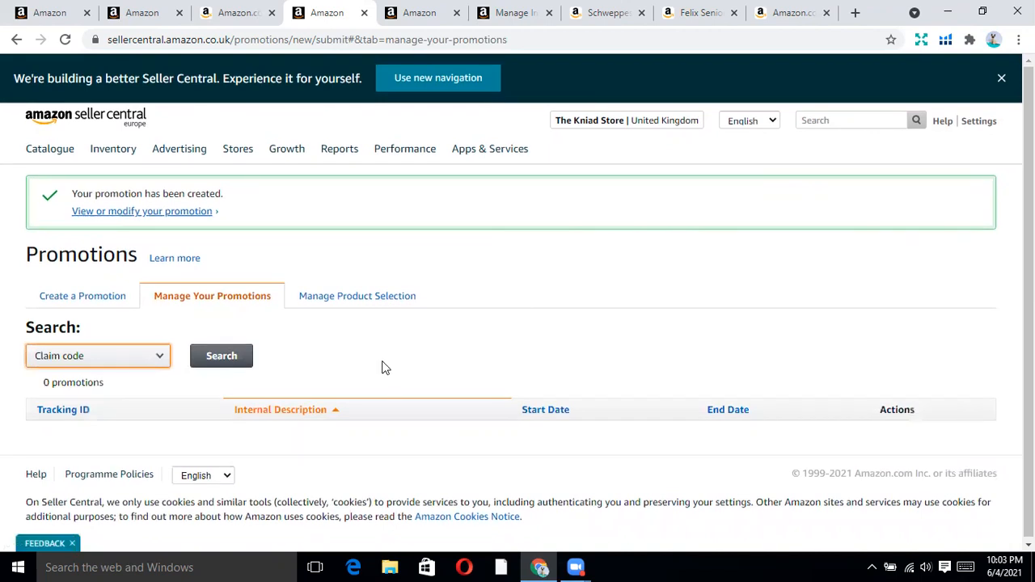
click(139, 361)
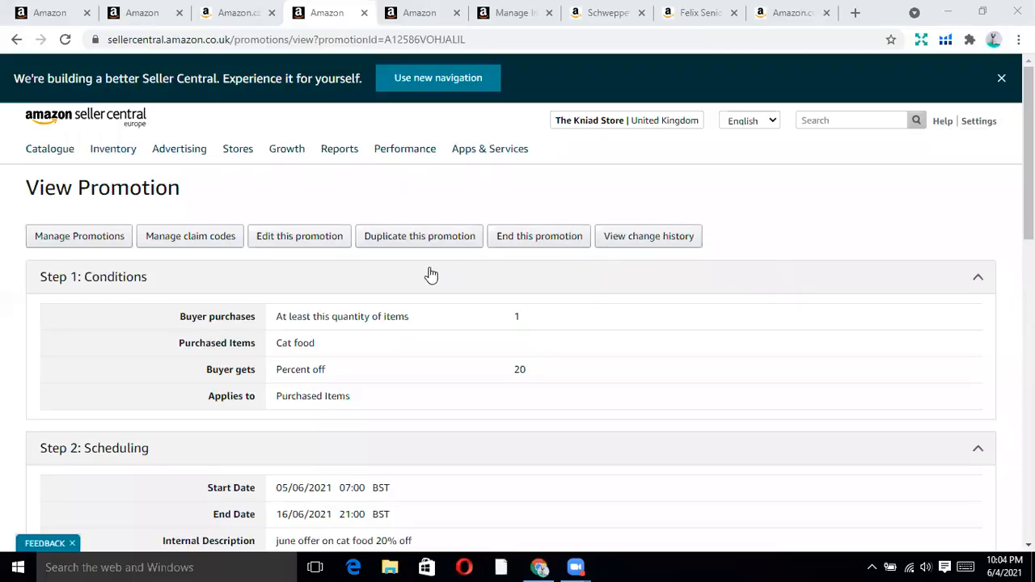
Look through the created promotion's details, and open the management page for its claim codes.
scroll(415, 285, down, 2)
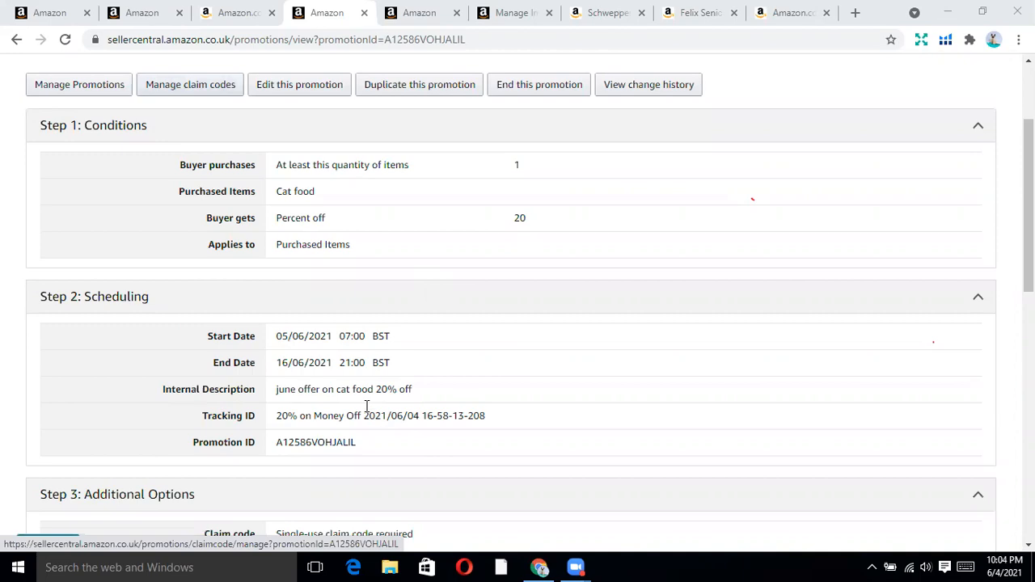
scroll(361, 409, down, 10)
scroll(345, 406, up, 15)
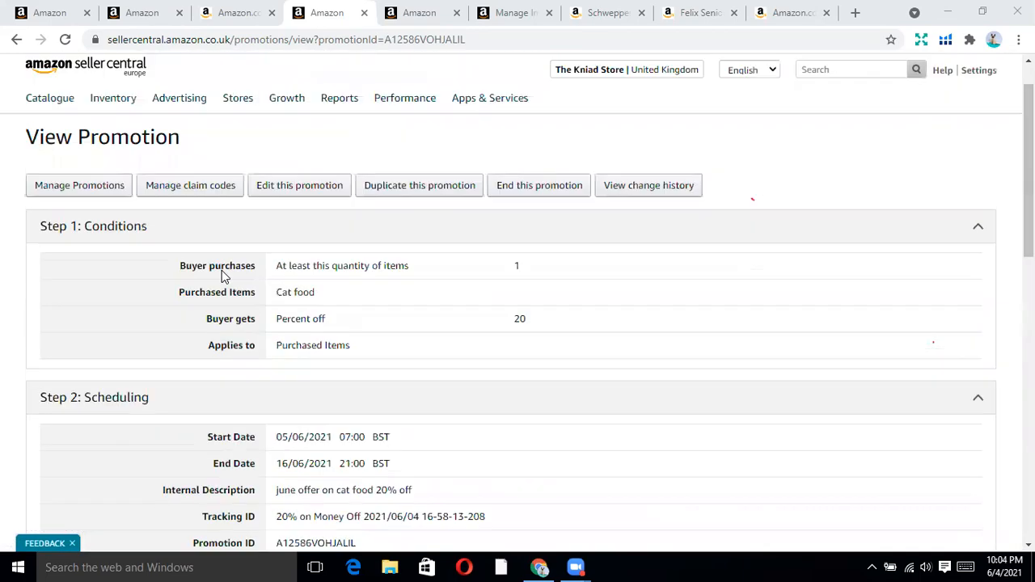
click(190, 207)
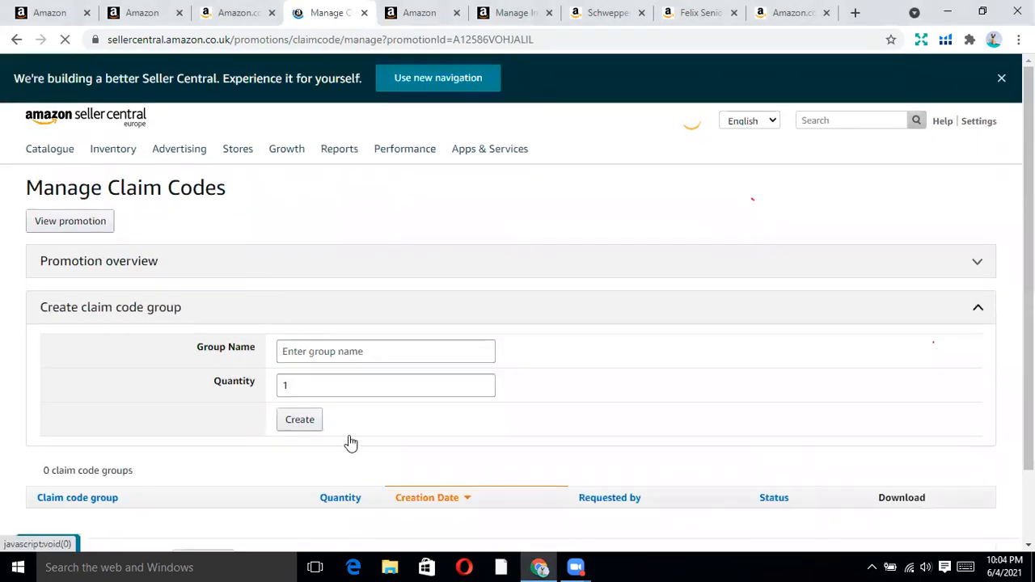
Create a claim code group named "cat food" with quantity 1.
click(336, 354)
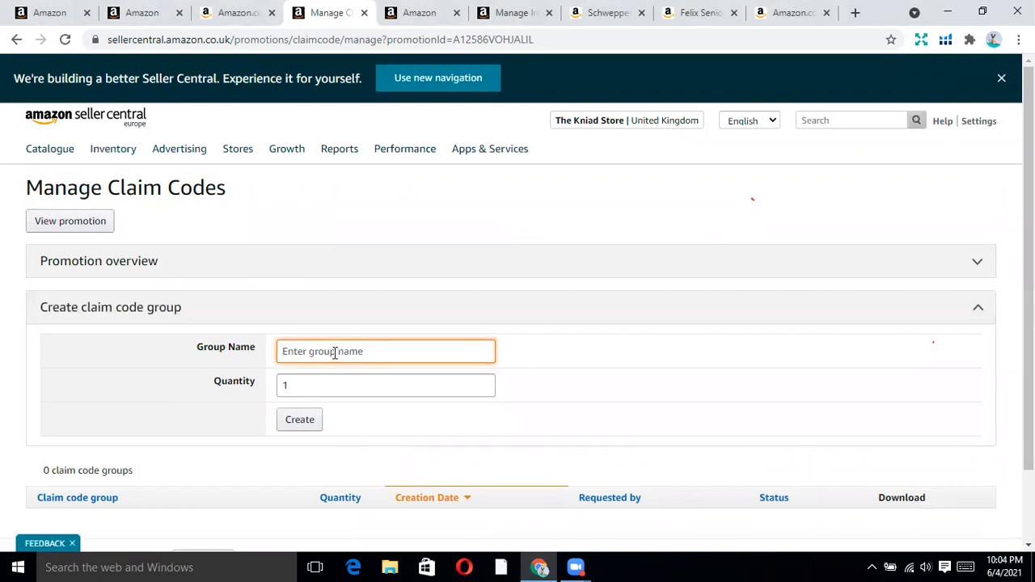
text(cat food)
click(315, 387)
scroll(213, 458, down, 1)
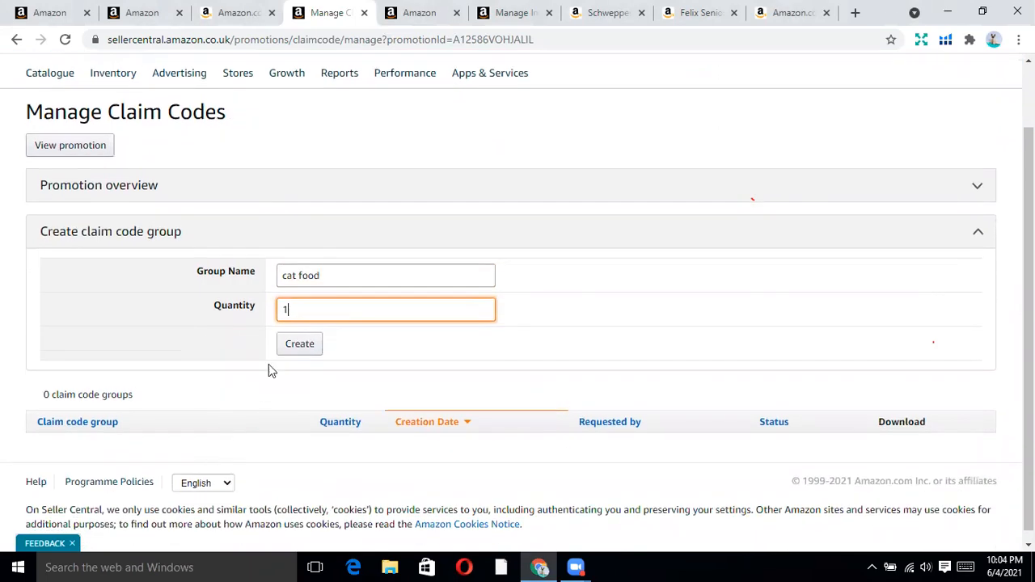
click(275, 346)
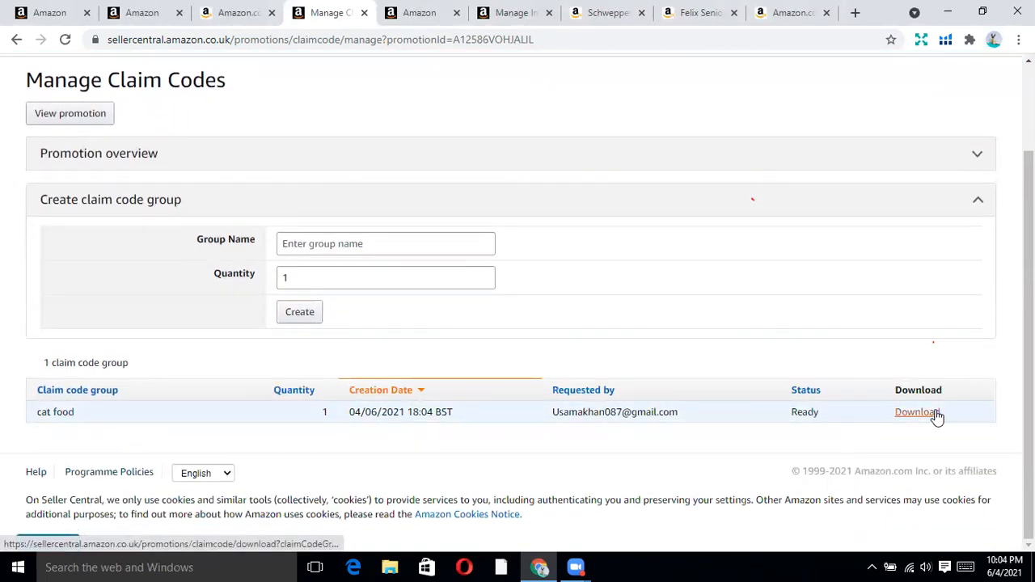
Download the cat food claim code archive, set ZIP files to always open, and show the download in its folder.
click(934, 414)
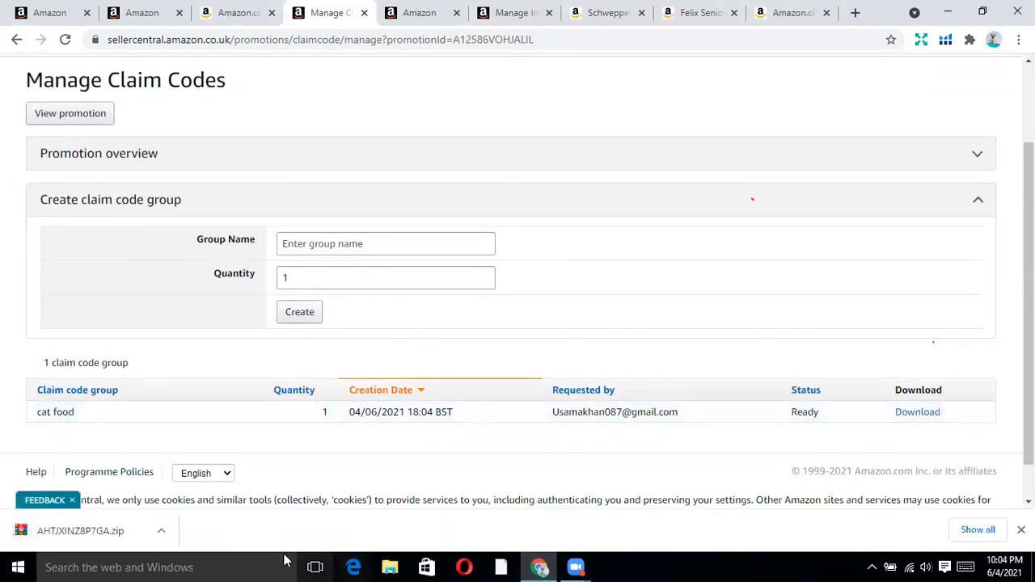
click(161, 530)
click(211, 453)
click(161, 530)
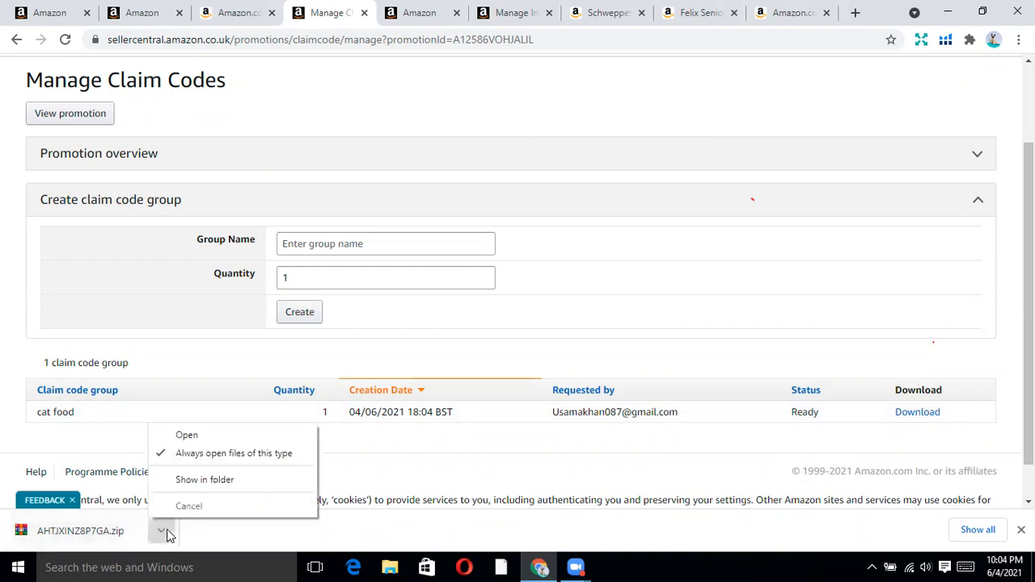
click(208, 480)
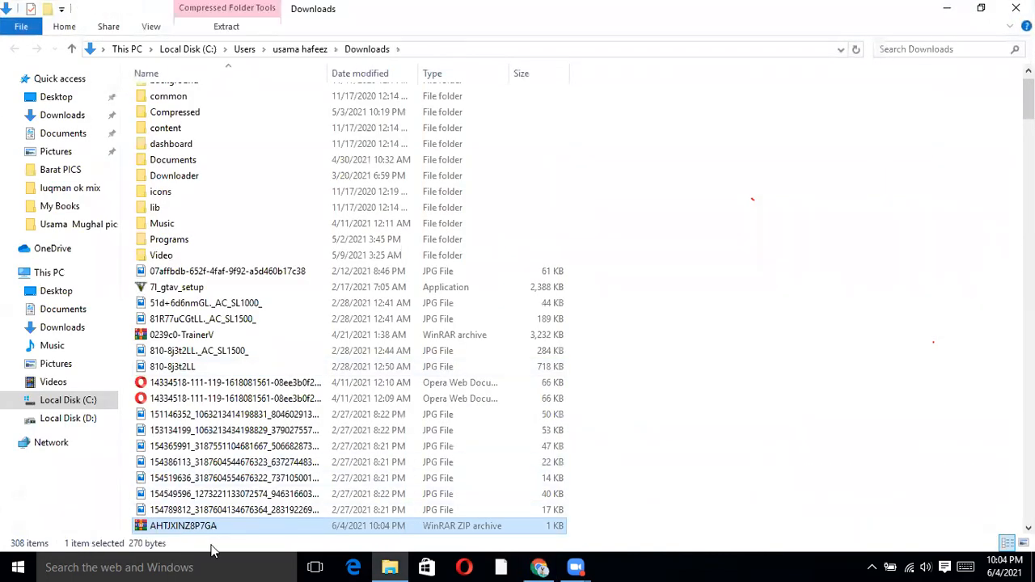
Copy the downloaded claim code archive from Downloads into the Documents folder.
right_click(207, 529)
click(244, 438)
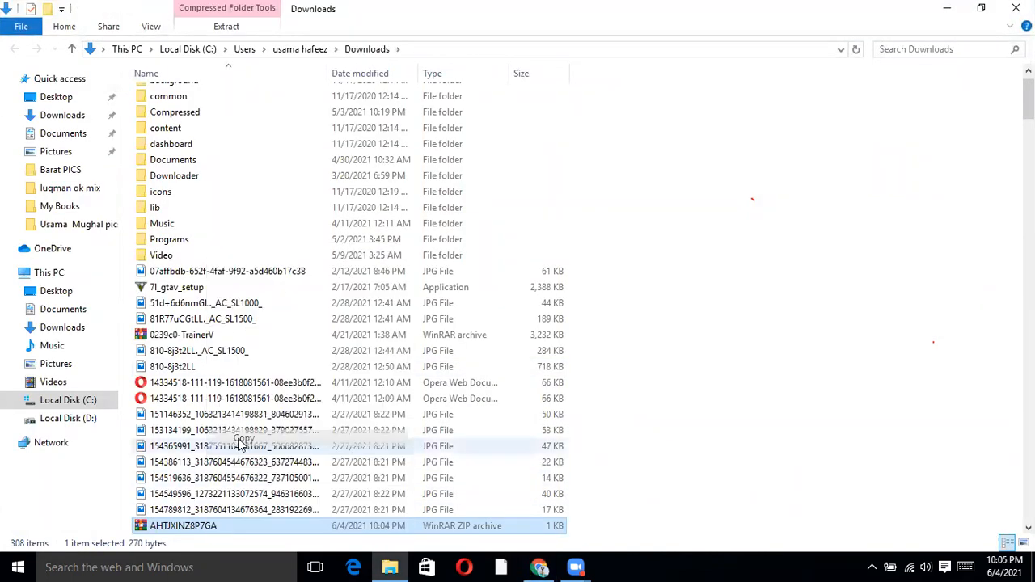
click(68, 99)
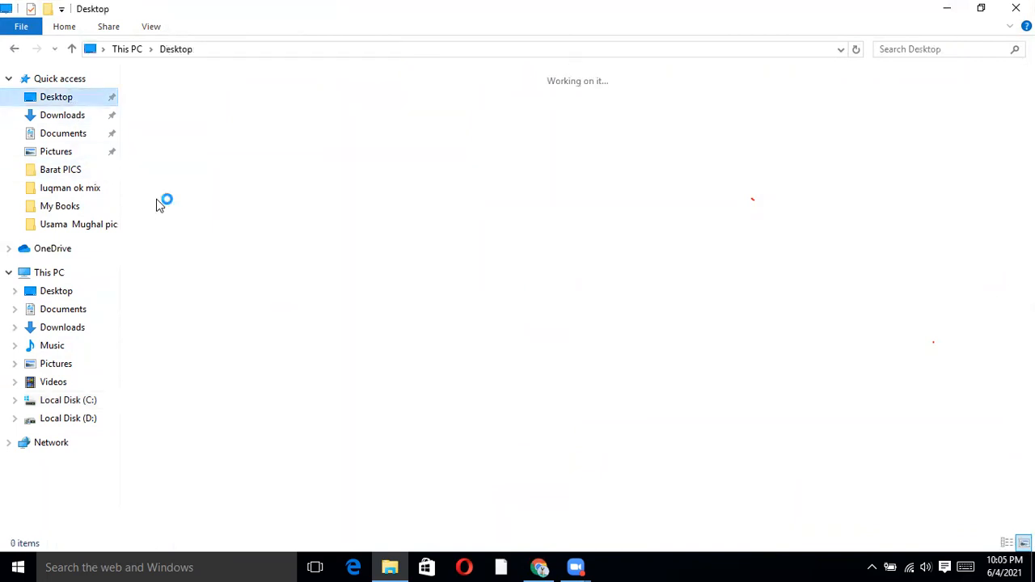
click(53, 133)
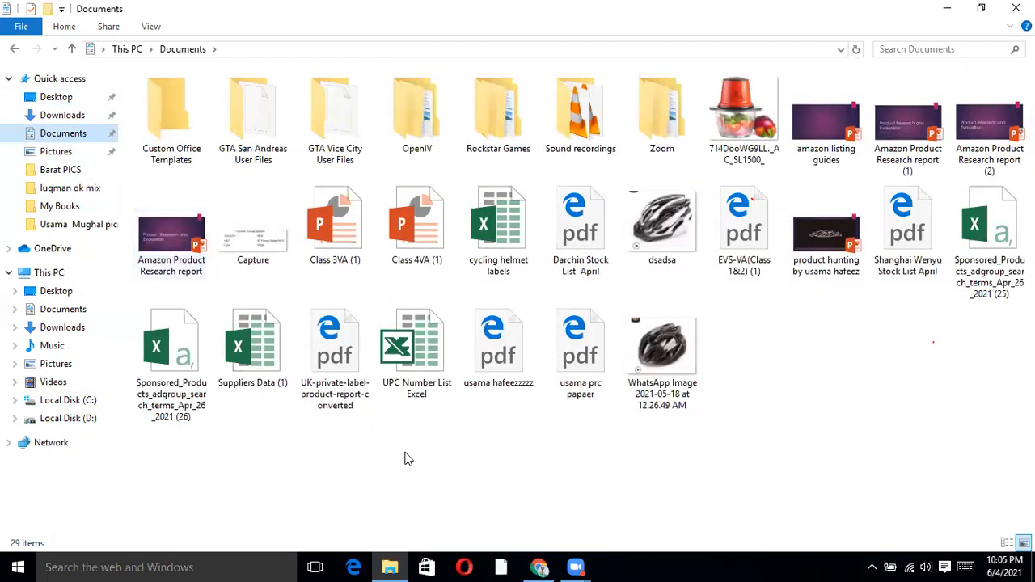
right_click(406, 456)
click(444, 360)
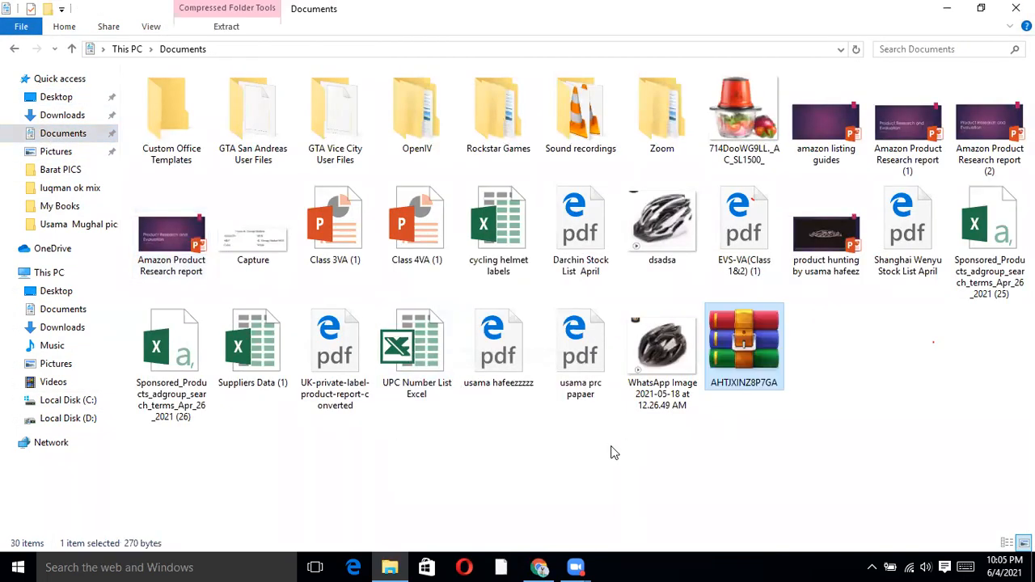
Extract the copied archive directly into the Documents folder, and open the extracted text file with Notepad.
right_click(764, 384)
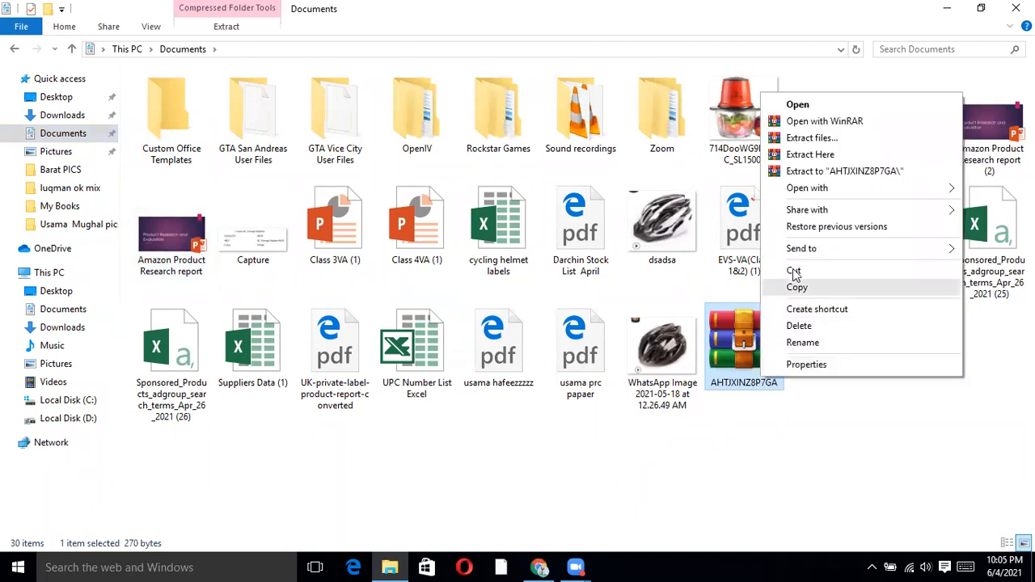
click(806, 156)
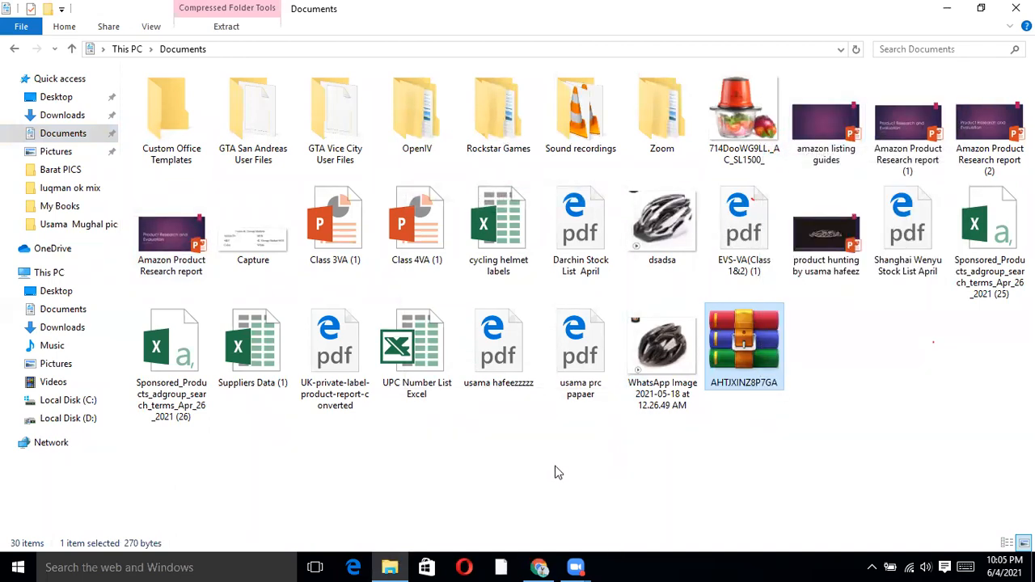
right_click(845, 371)
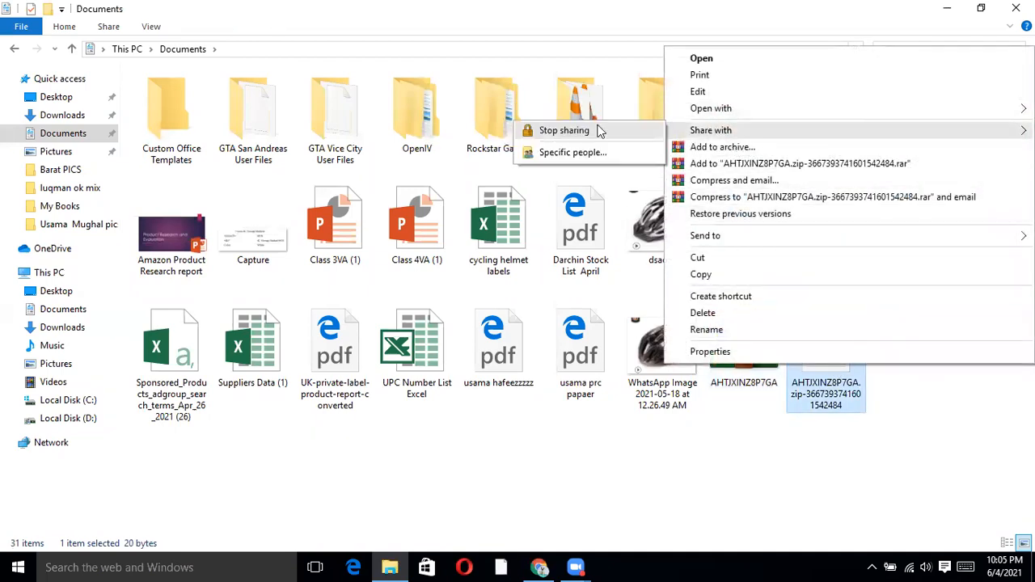
mouse_move(693, 108)
click(646, 109)
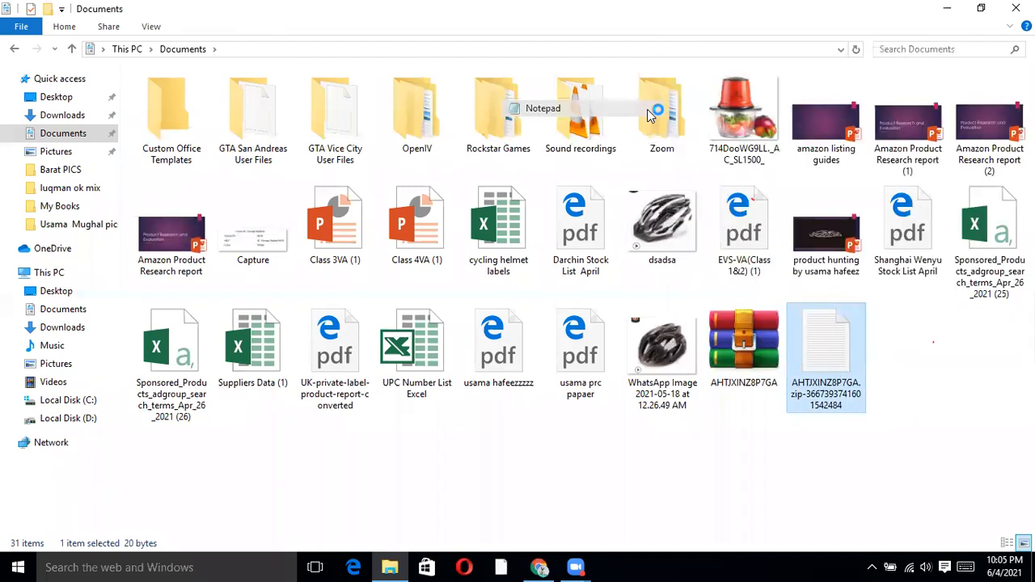
click(931, 234)
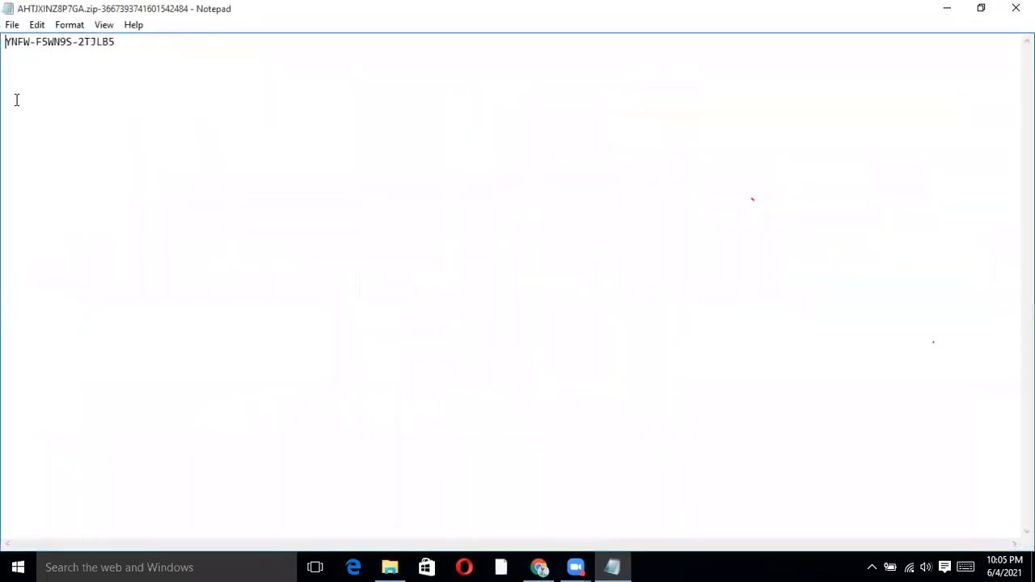
Highlight the claim code in the extracted text file, and minimise Notepad.
drag(114, 42, 7, 46)
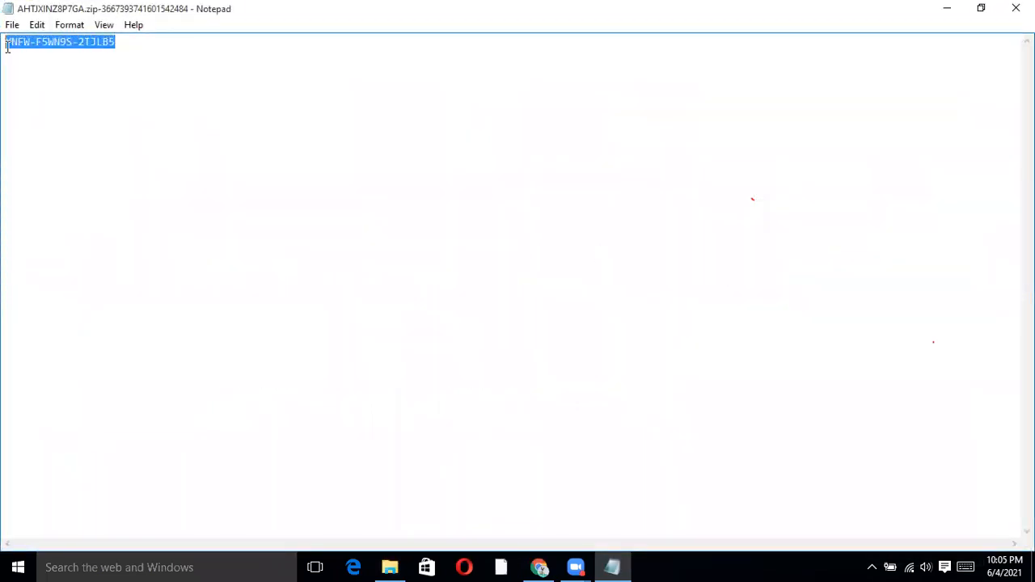
double_click(919, 9)
click(947, 9)
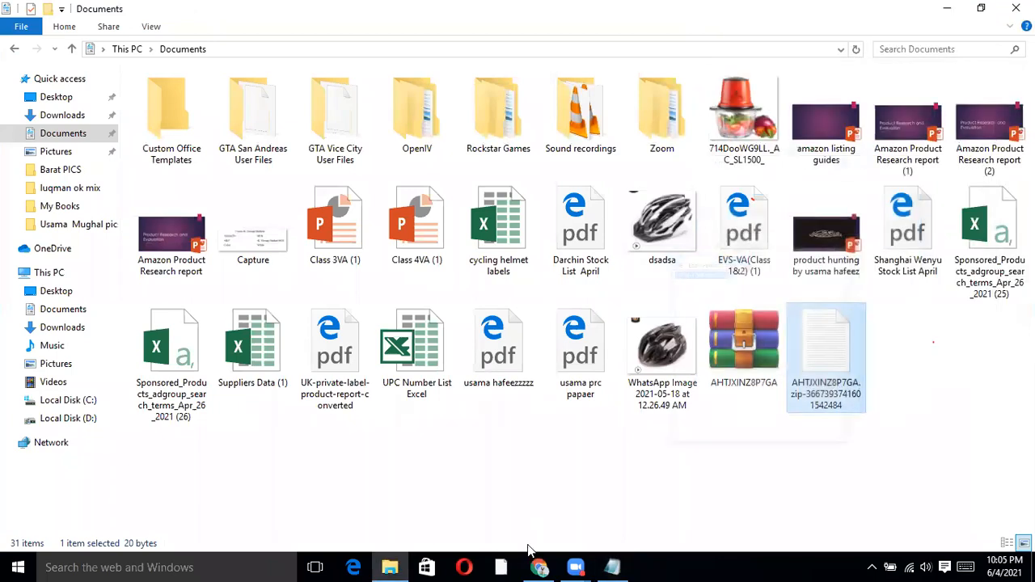
Switch back to Chrome and create another claim code group named "cat food" with quantity 100.
click(537, 566)
click(321, 279)
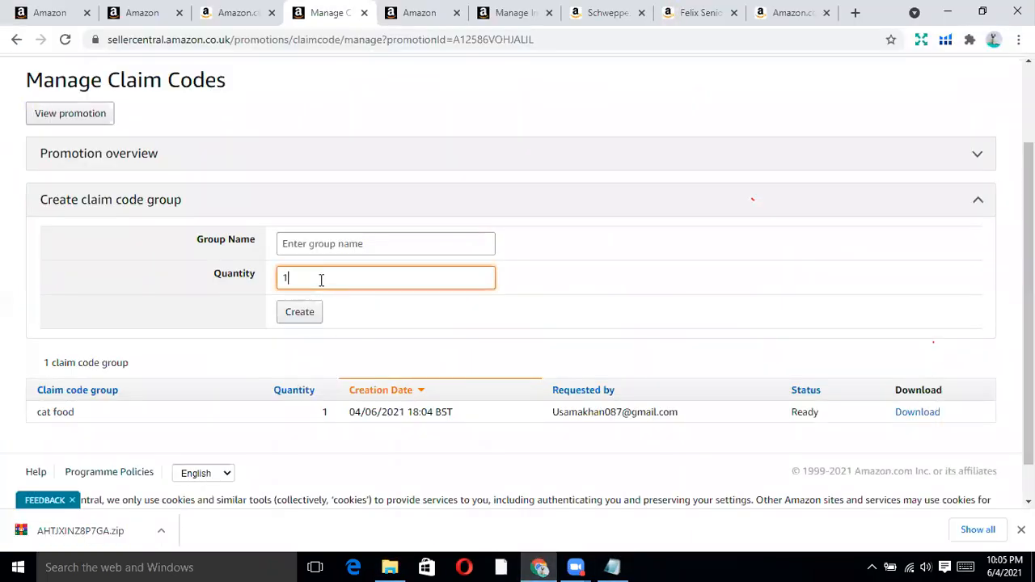
key(BackSpace)
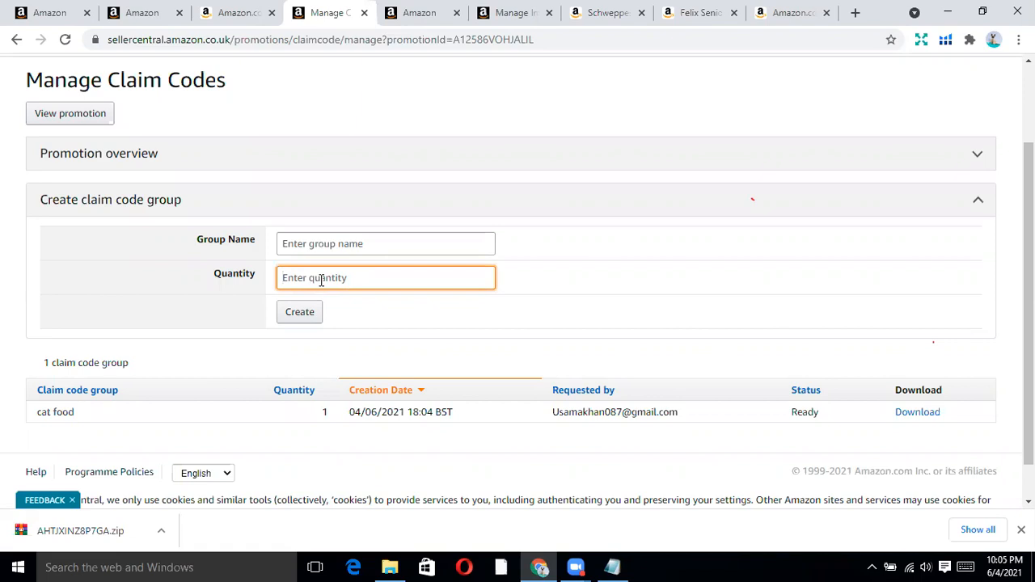
text(100)
click(311, 248)
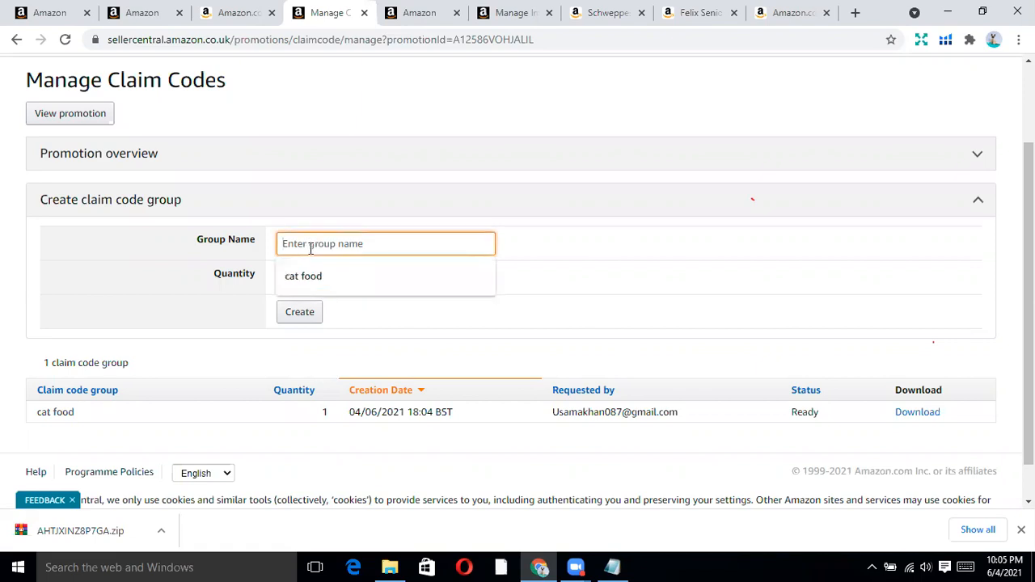
click(362, 276)
click(310, 312)
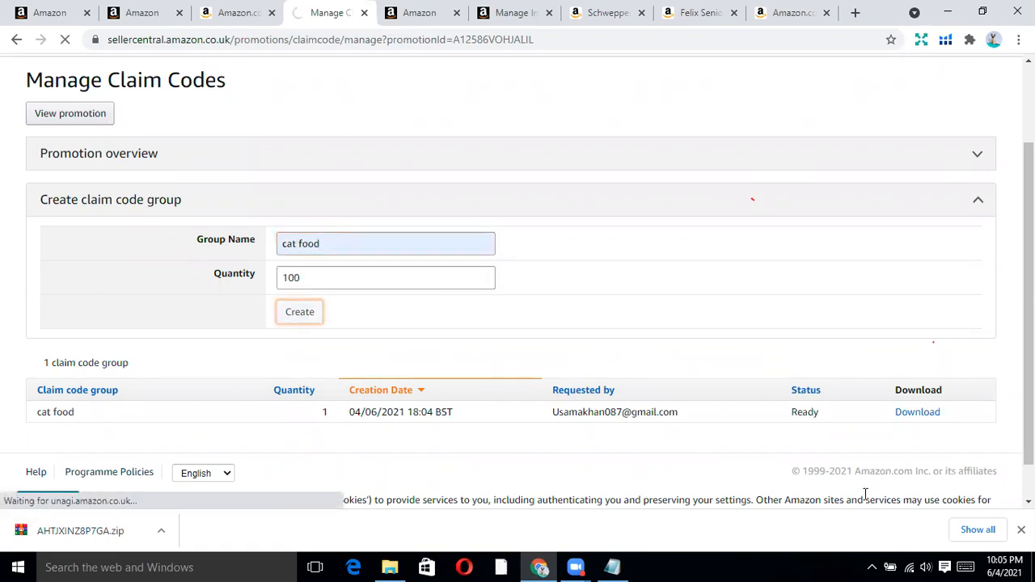
Download the claim codes of the 100-quantity "cat food" group, and open the archived text file in a maximised Notepad window.
scroll(857, 436, down, 3)
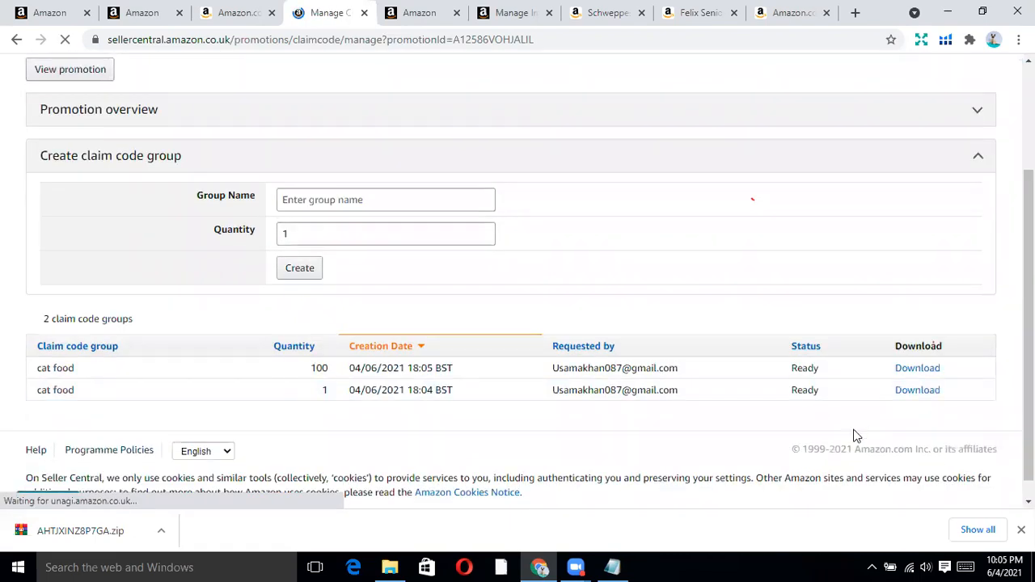
click(924, 371)
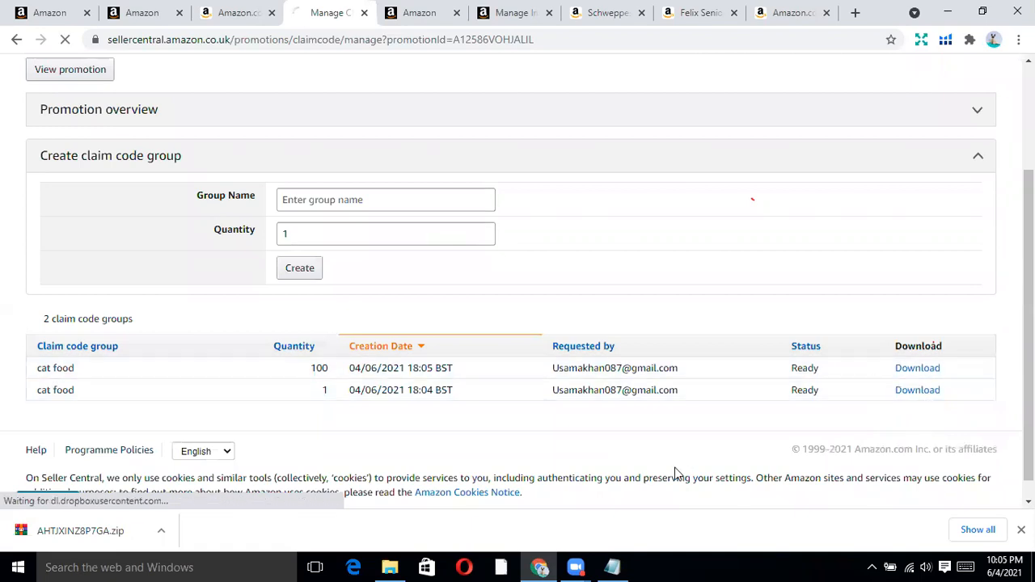
double_click(194, 247)
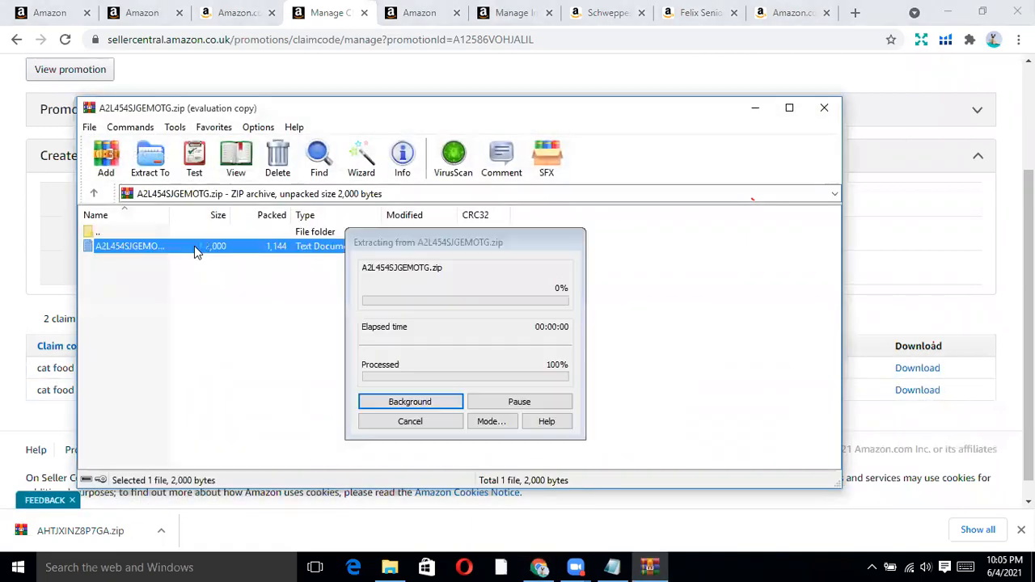
click(597, 301)
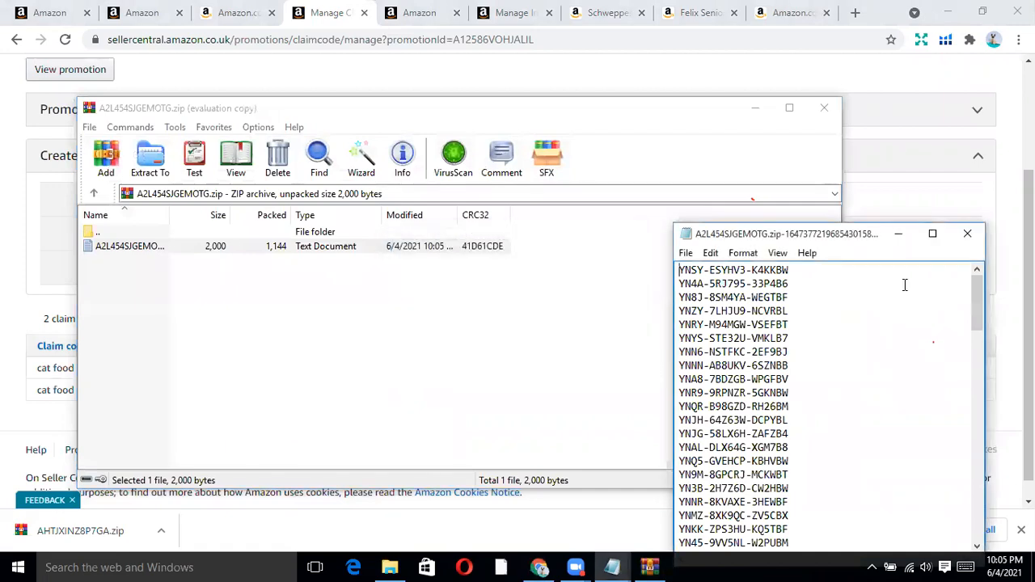
click(932, 233)
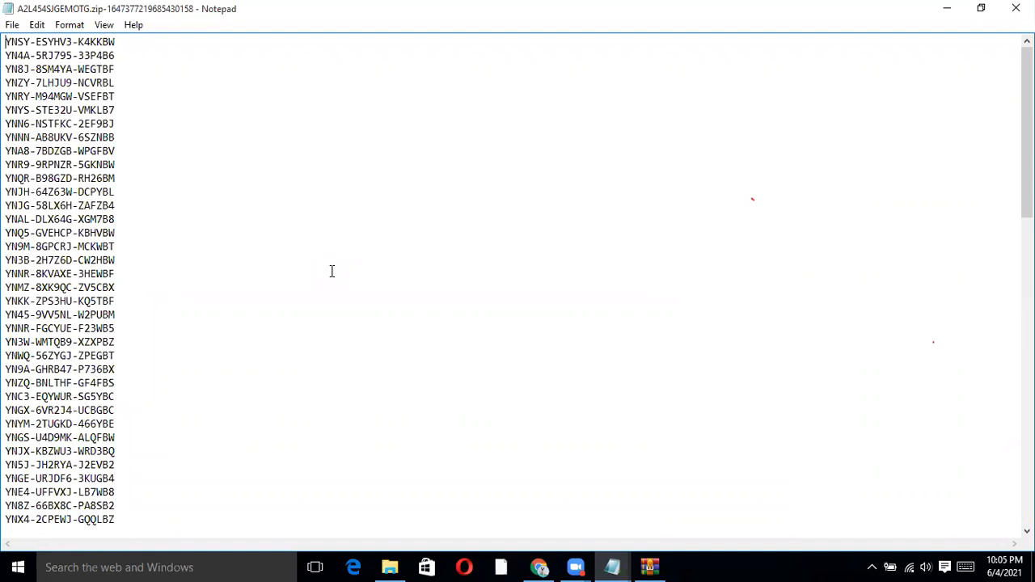
Highlight one claim code in the text file, reopen the file from minimised to highlight the code below it, and minimise Notepad.
drag(117, 220, 7, 218)
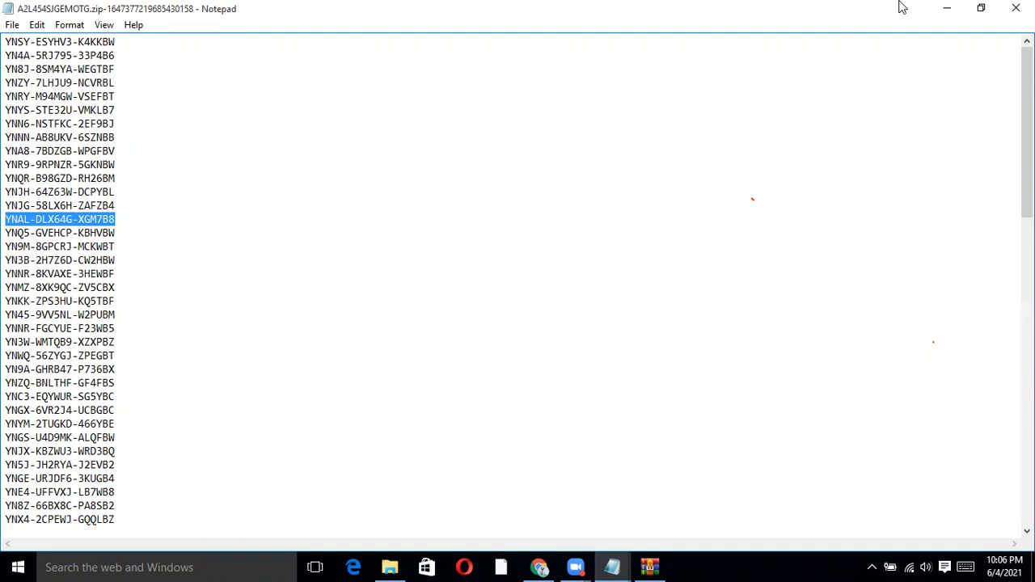
click(947, 8)
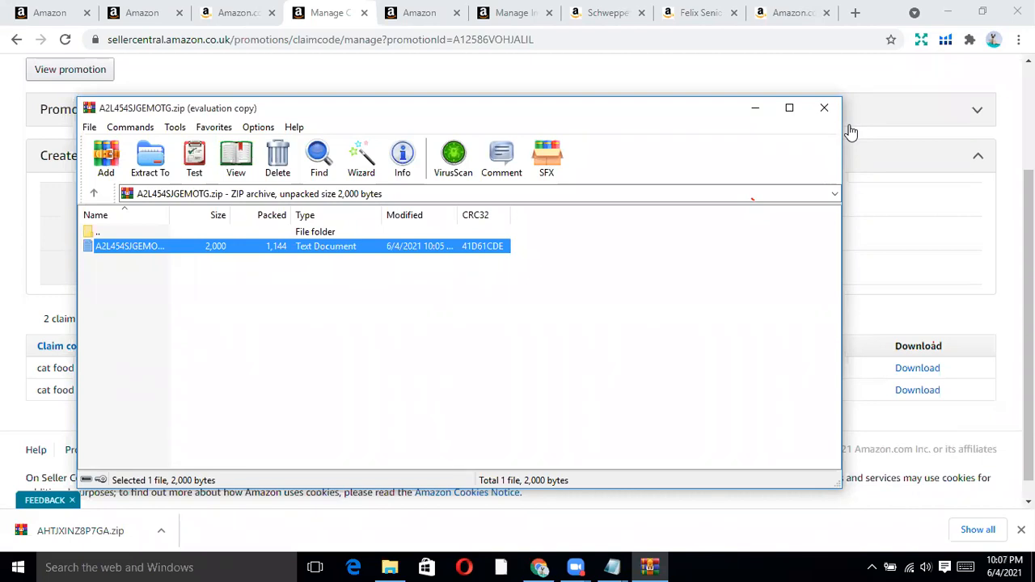
click(612, 566)
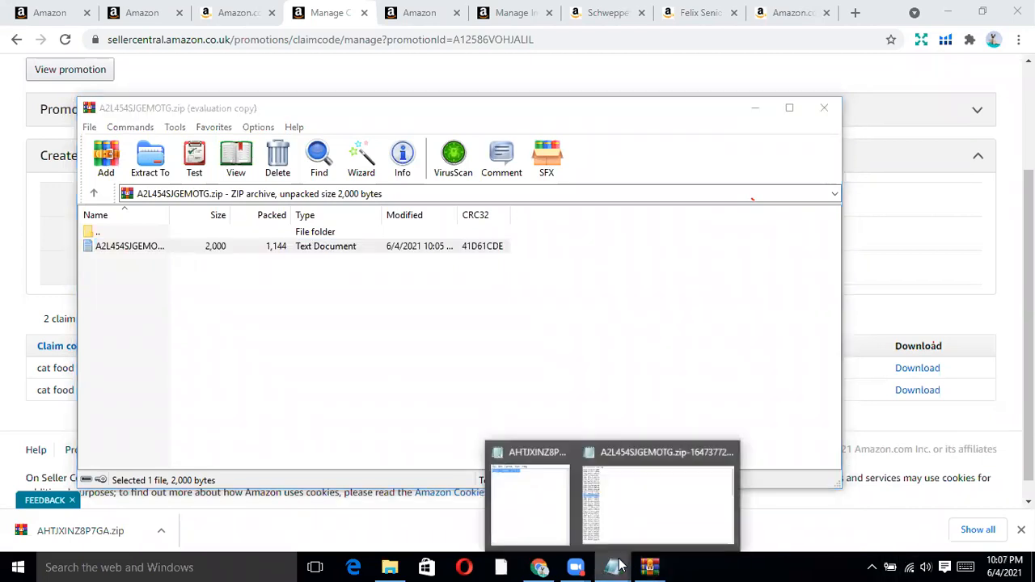
click(659, 523)
double_click(91, 232)
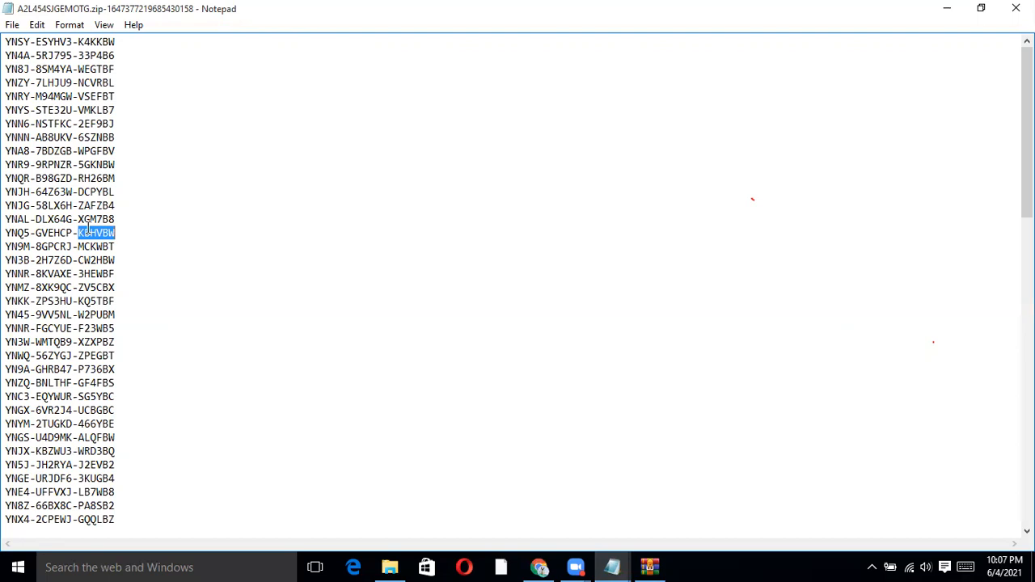
drag(5, 232, 120, 234)
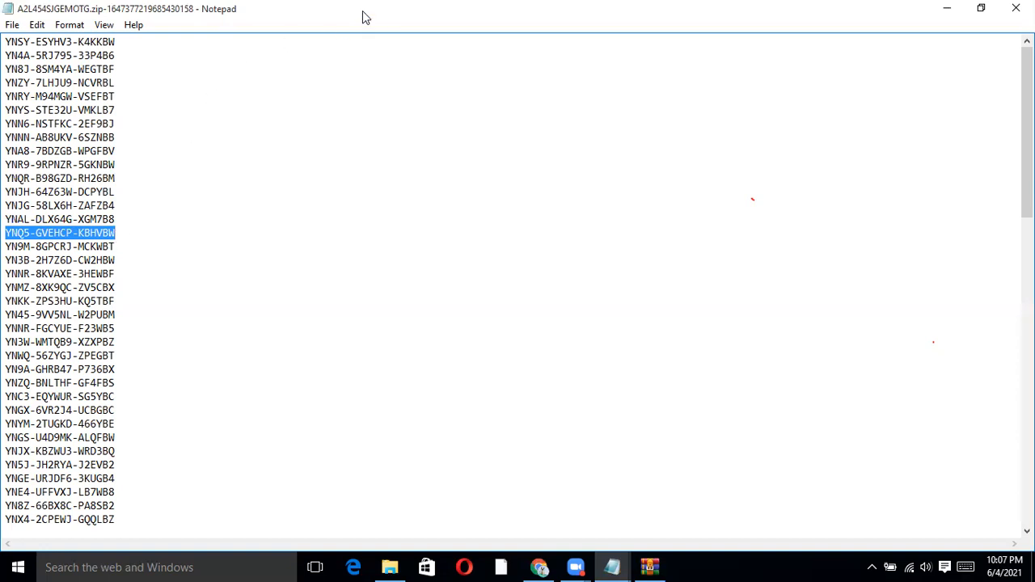
click(950, 12)
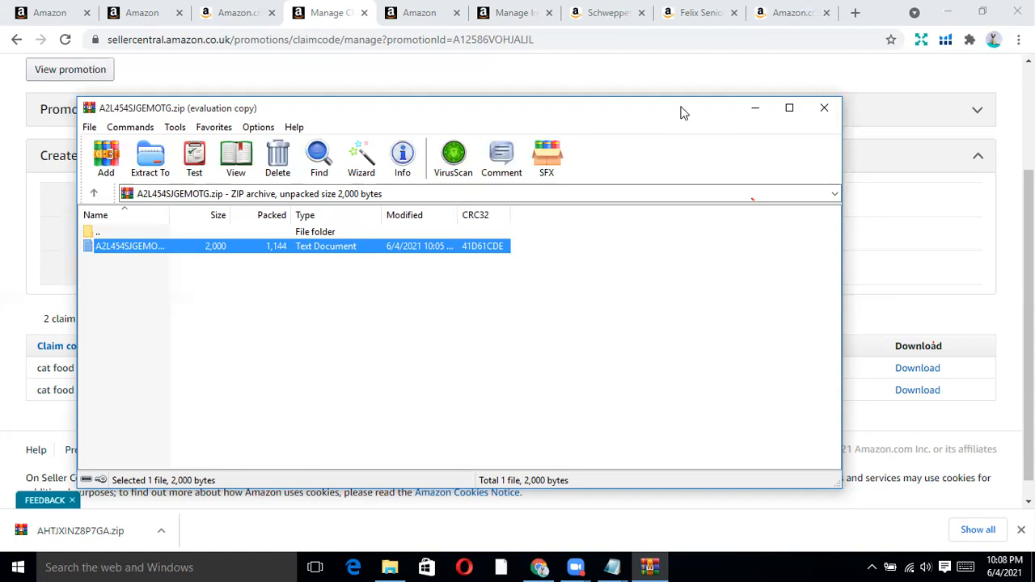
Minimise the WinRAR archive window and return to the Manage Claim Codes page in Chrome.
click(751, 111)
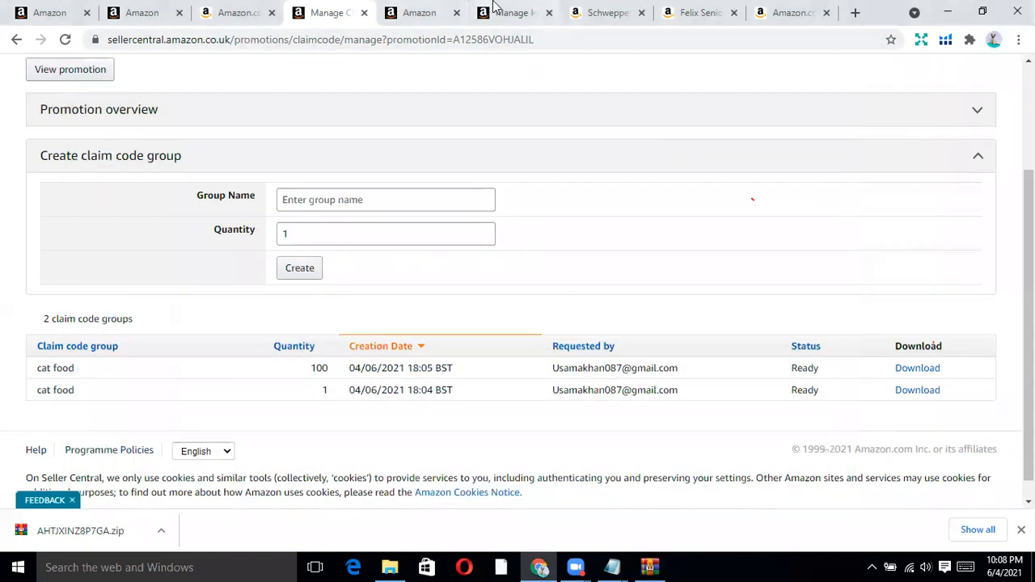
click(497, 11)
click(371, 11)
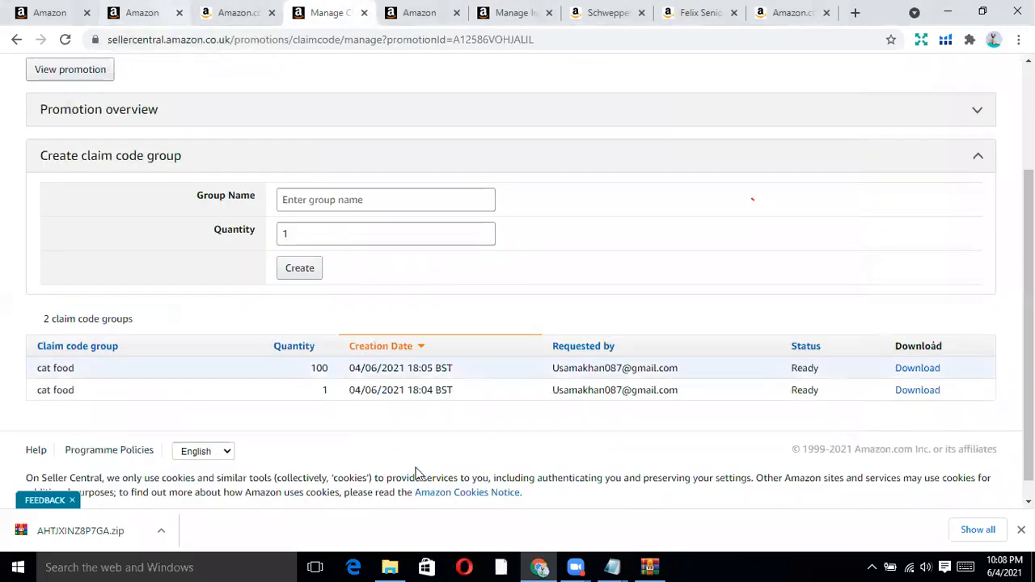
mouse_move(581, 566)
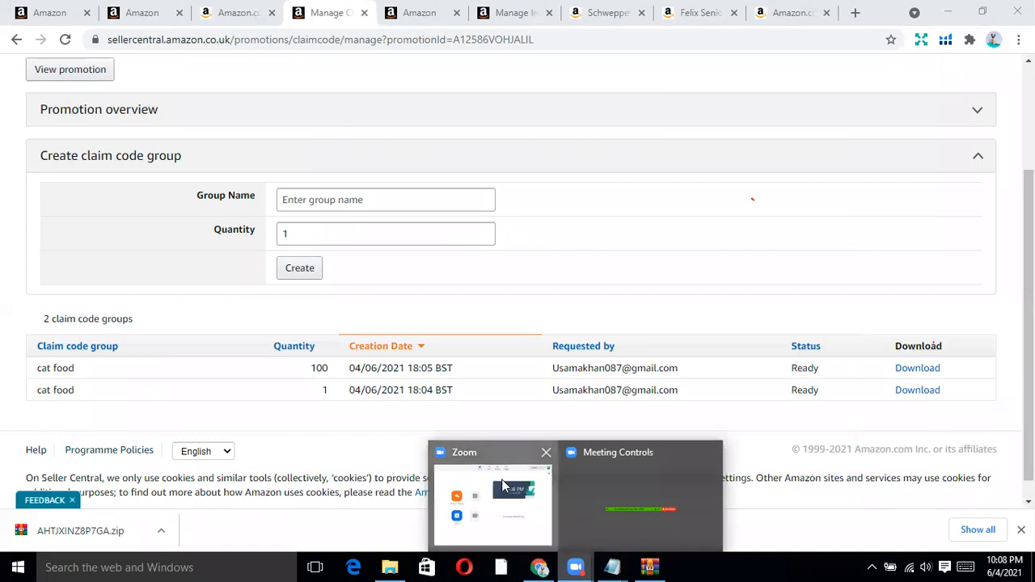